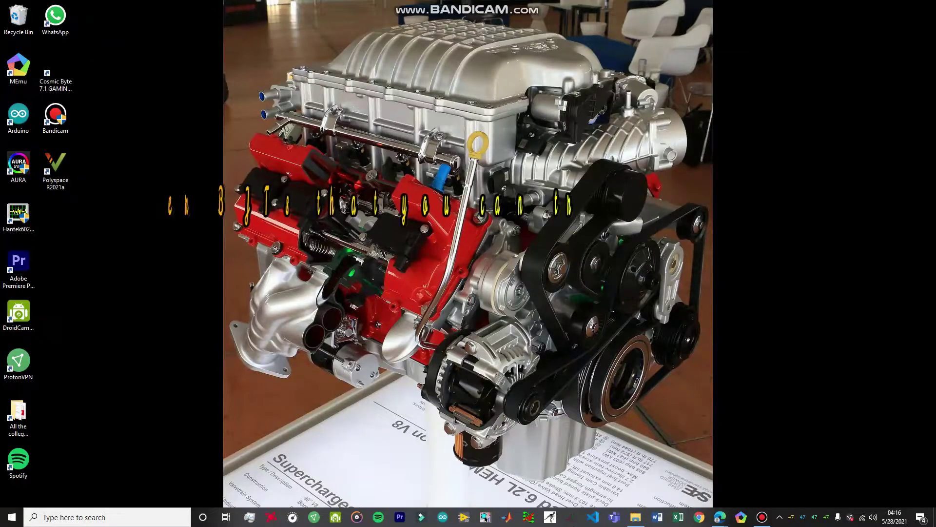
- Open the 2n2222a-transistor-datasheet PDF from the Ic data sheet folder on the Important files (G:) drive
mouse_move(636, 520)
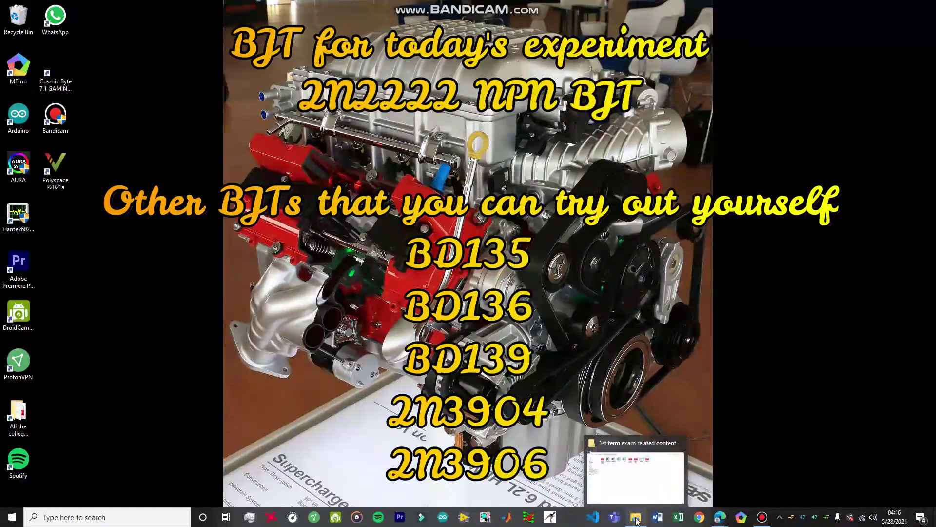
left_click(634, 468)
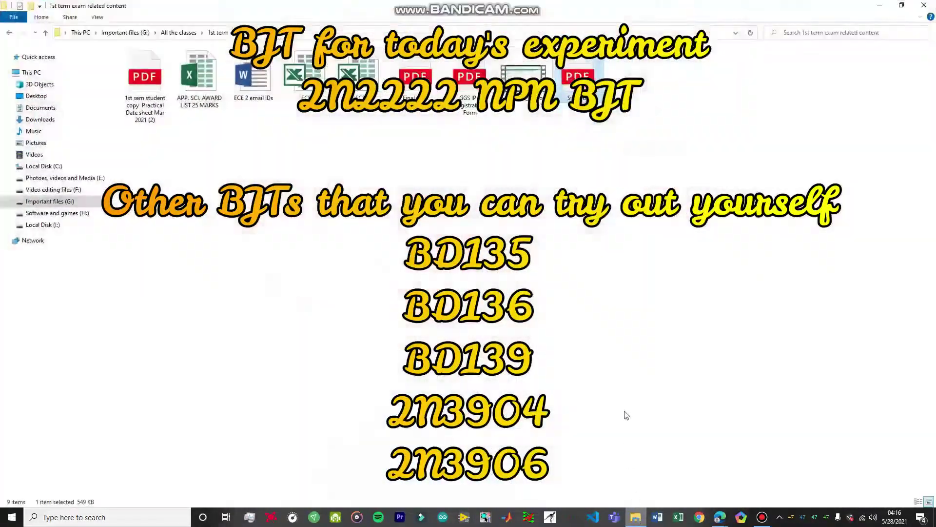
left_click(50, 201)
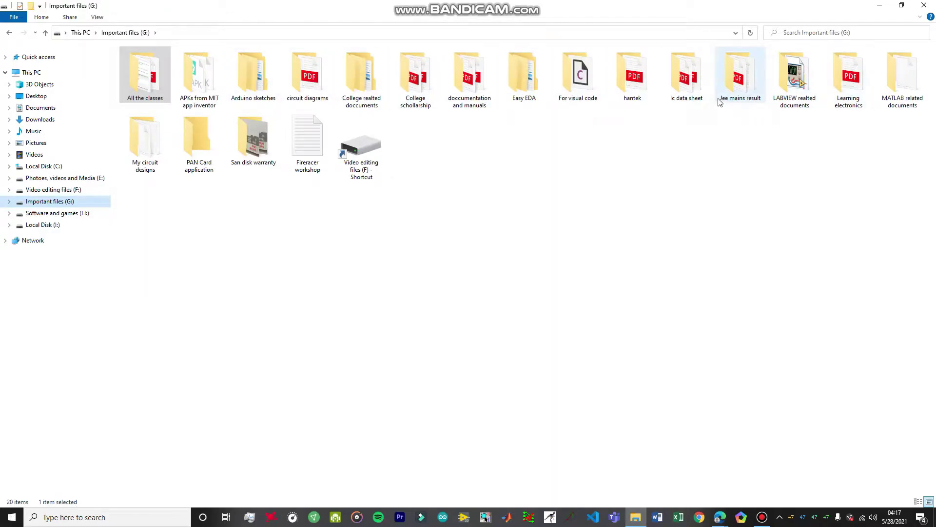
double_click(685, 78)
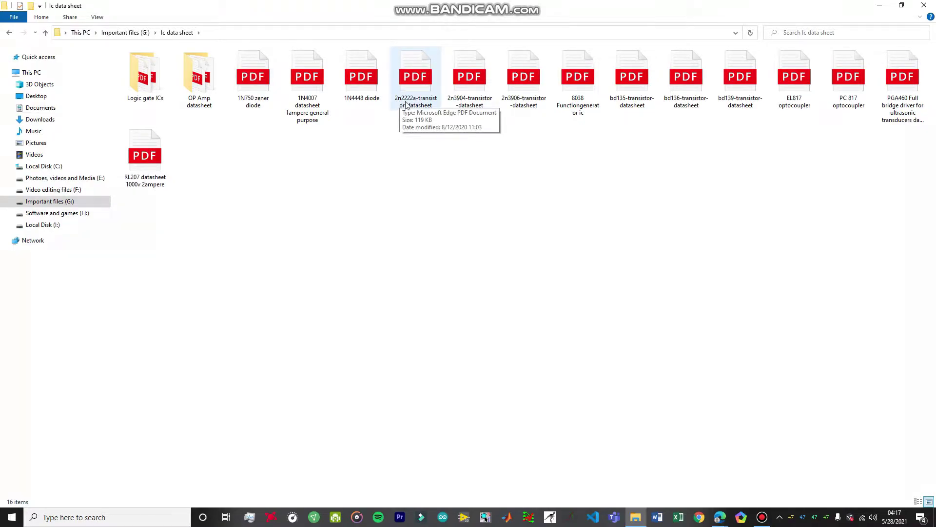
double_click(417, 78)
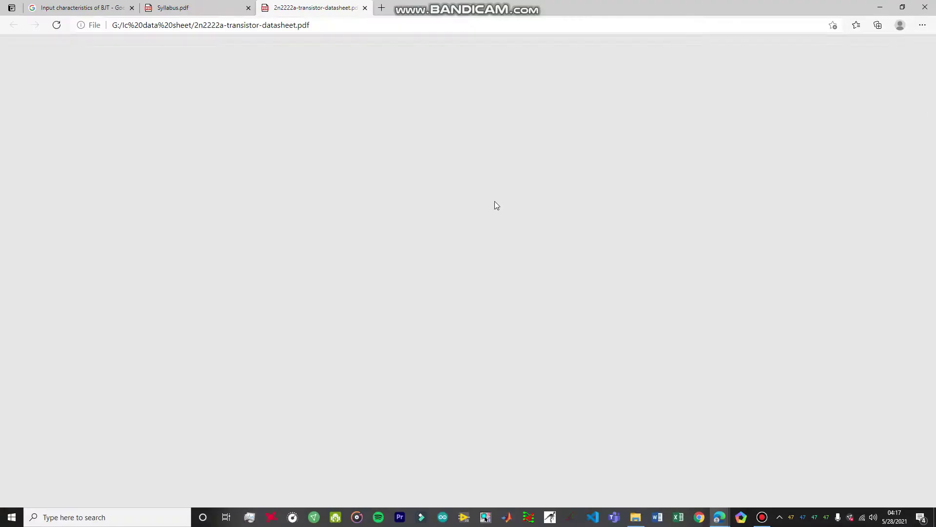
- Check the collector-emitter and collector-base voltage limits in the datasheet's Maximum Ratings table
scroll(429, 238, "up", 5)
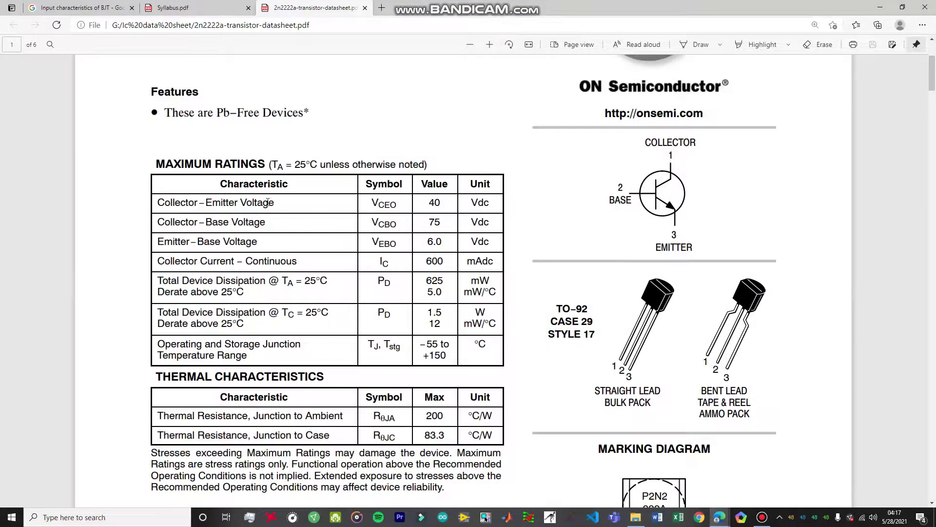
left_click_drag(465, 202, 489, 204)
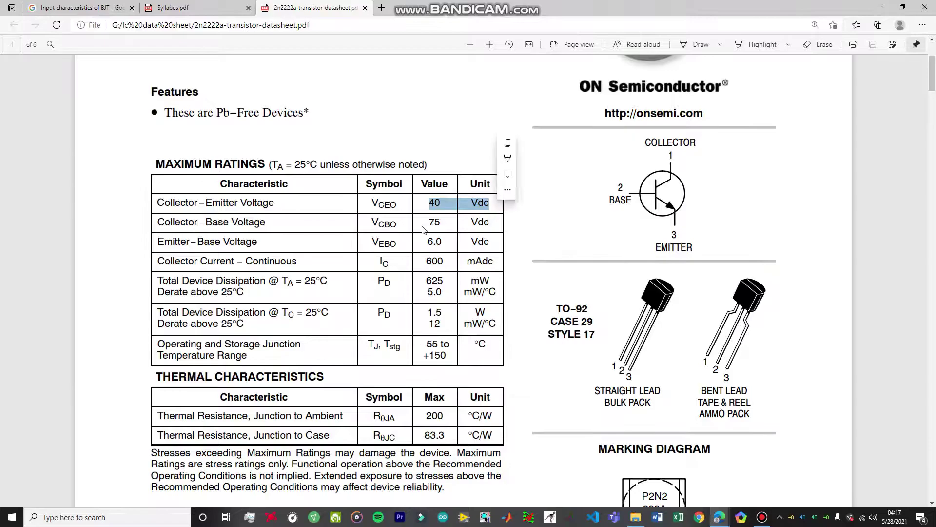
left_click(207, 226)
left_click_drag(441, 221, 489, 223)
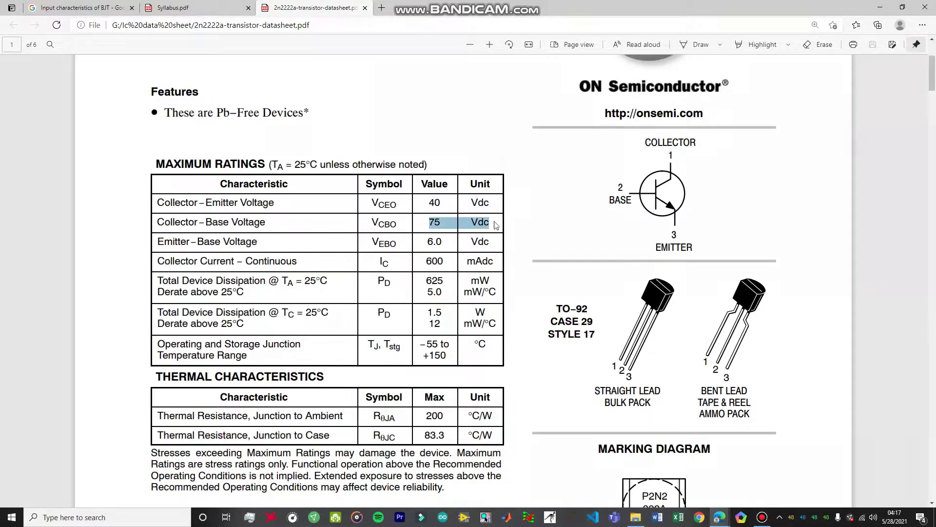
left_click(401, 251)
- Look up the DC current gain and the collector-emitter breakdown voltage in the datasheet's Electrical Characteristics table
scroll(400, 250, "down", 5)
scroll(400, 250, "down", 20)
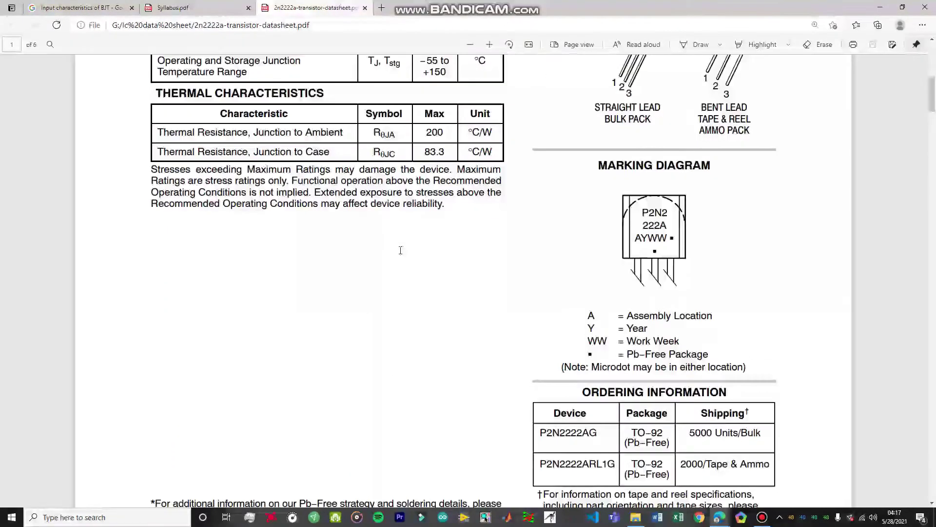
scroll(400, 250, "up", 10)
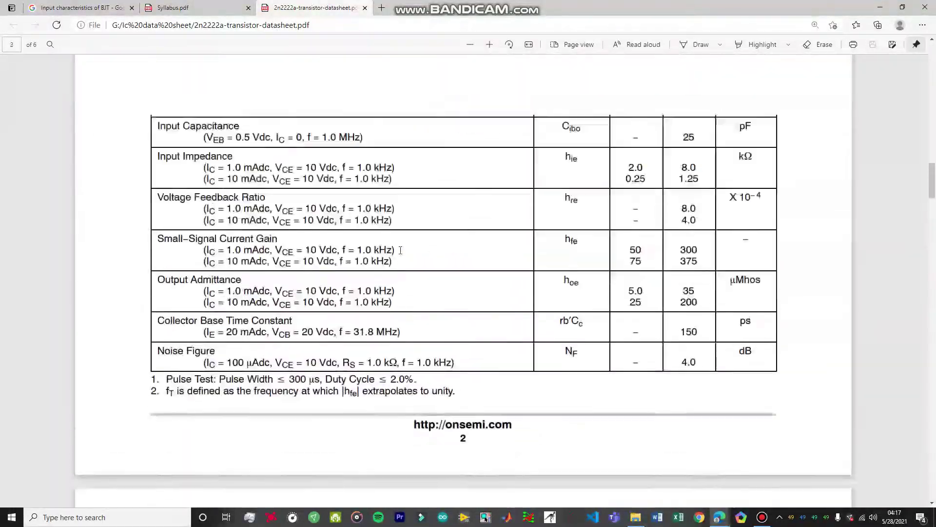
scroll(400, 250, "down", 20)
scroll(401, 250, "up", 20)
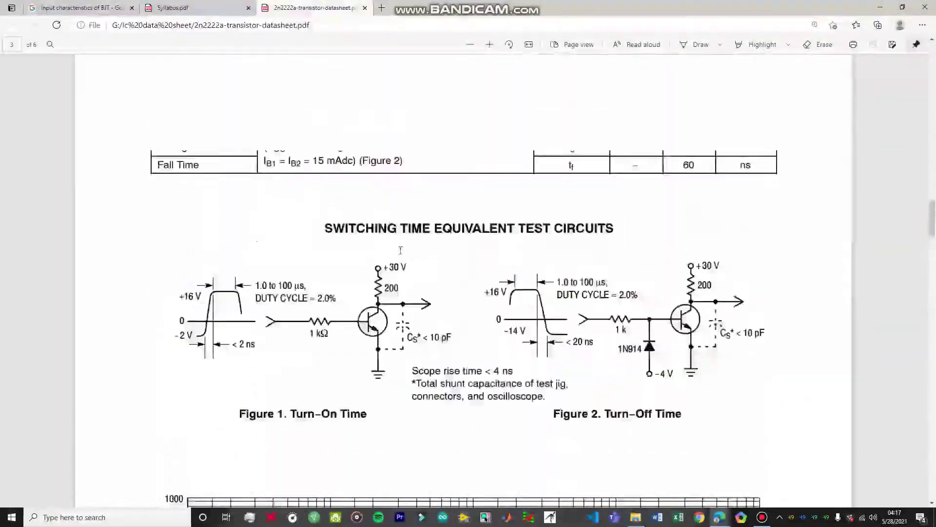
scroll(439, 259, "down", 5)
scroll(542, 273, "up", 10)
scroll(542, 273, "up", 8)
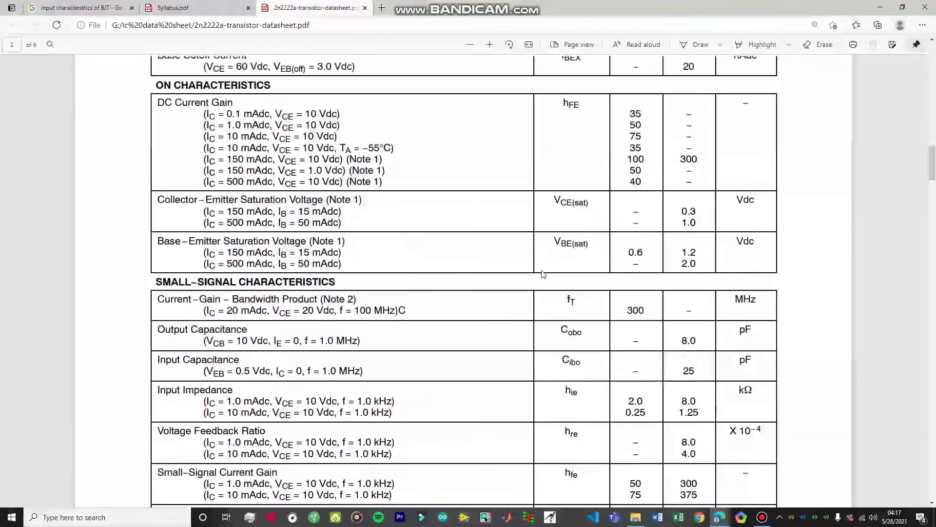
scroll(543, 271, "down", 2)
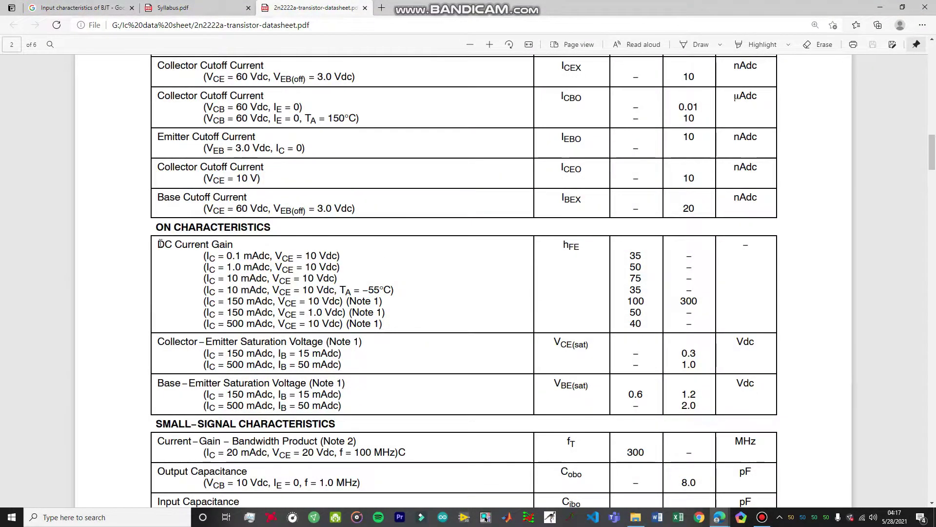
left_click_drag(157, 244, 230, 245)
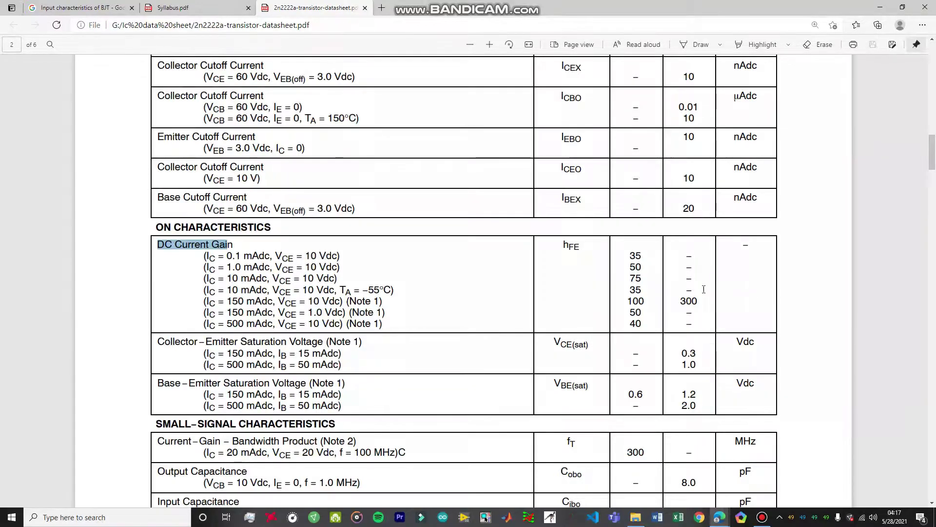
scroll(383, 183, "up", 5)
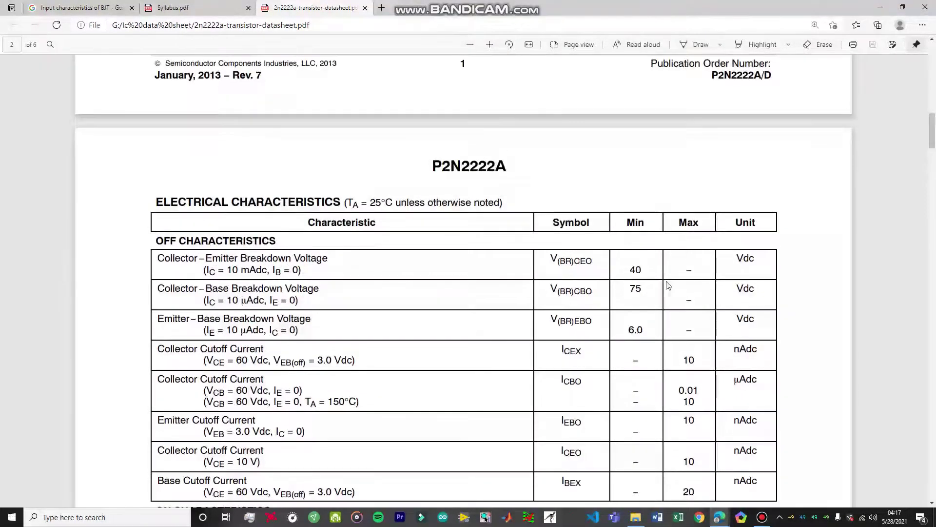
double_click(635, 270)
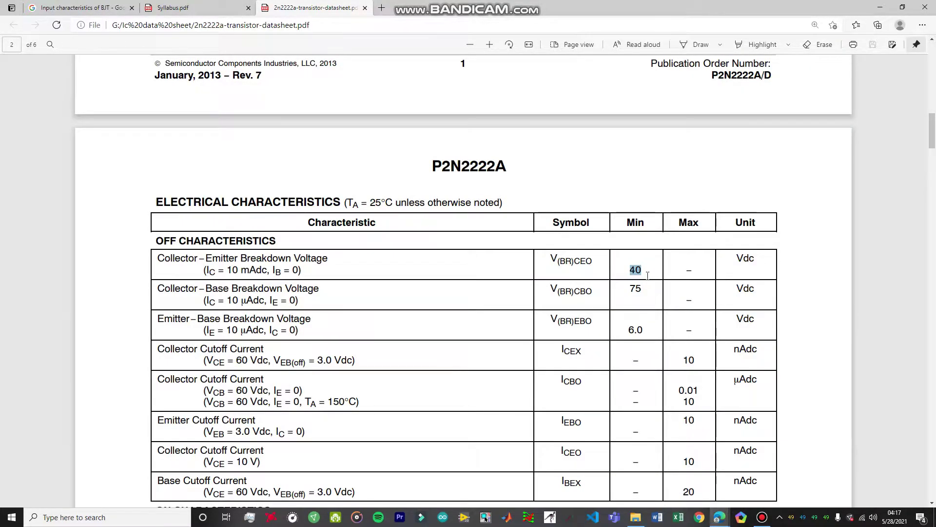
- Check the total device dissipation and continuous collector current in the Maximum Ratings table on the first page
scroll(599, 294, "up", 5)
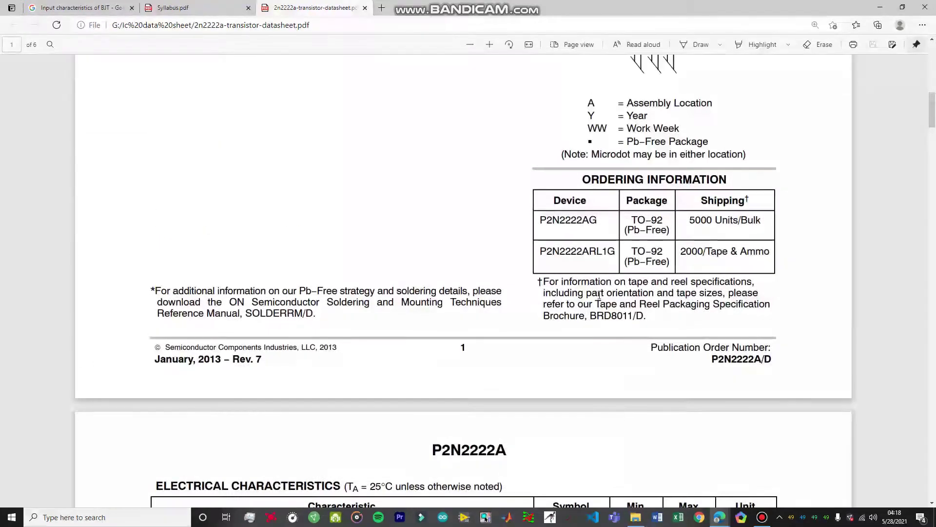
scroll(599, 292, "down", 1)
scroll(600, 289, "up", 10)
scroll(599, 290, "up", 1)
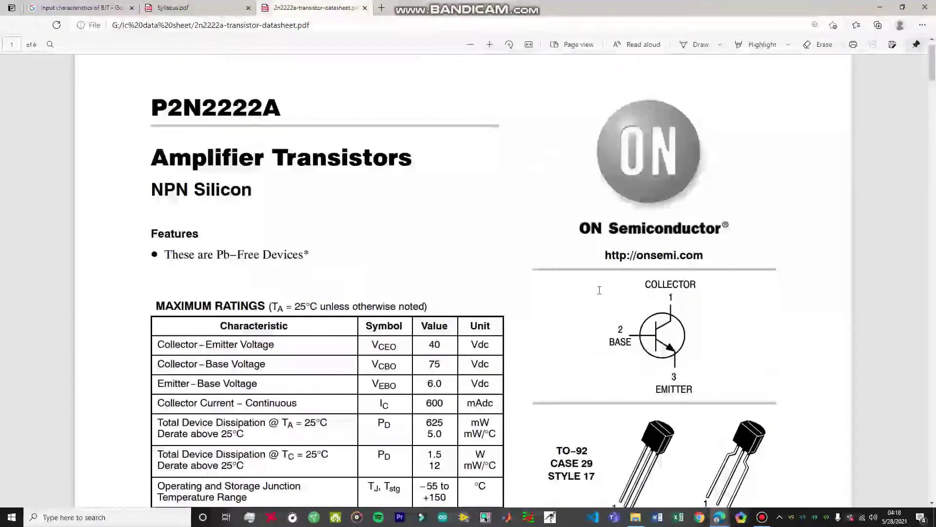
scroll(600, 290, "down", 2)
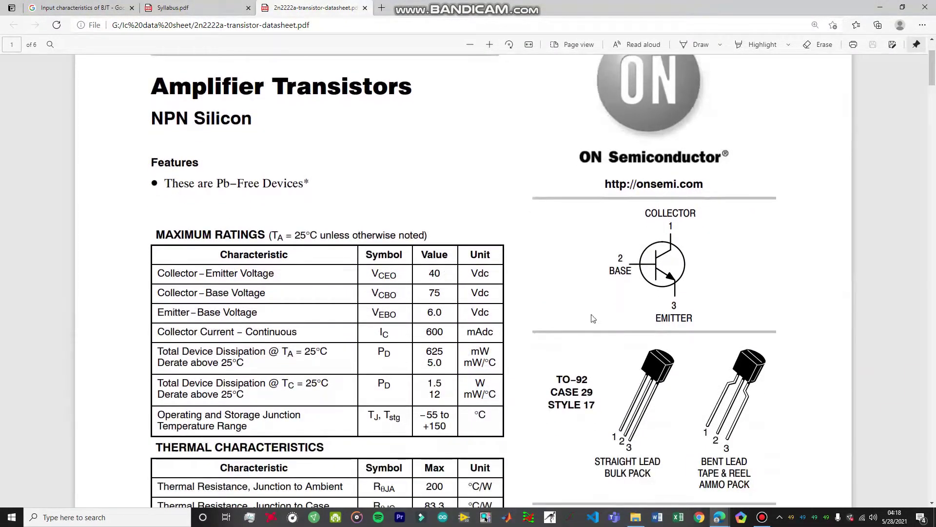
double_click(428, 351)
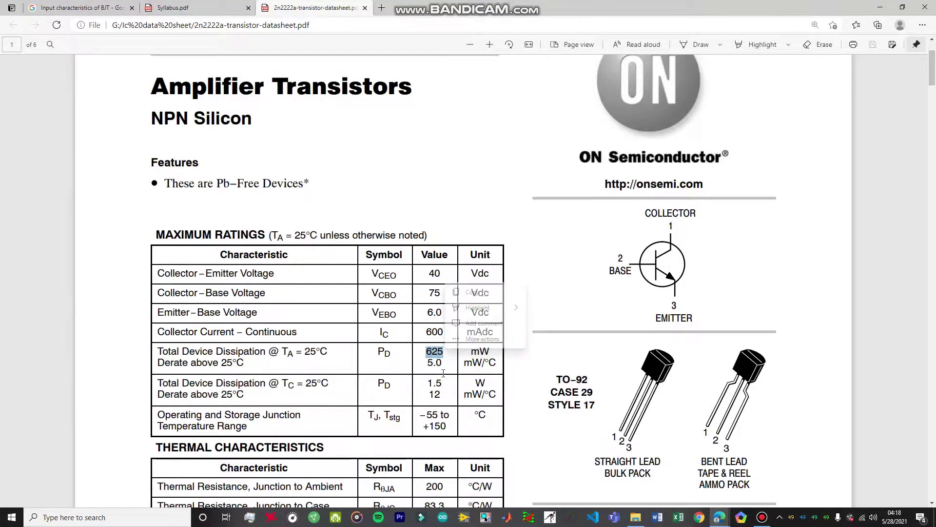
left_click(440, 361)
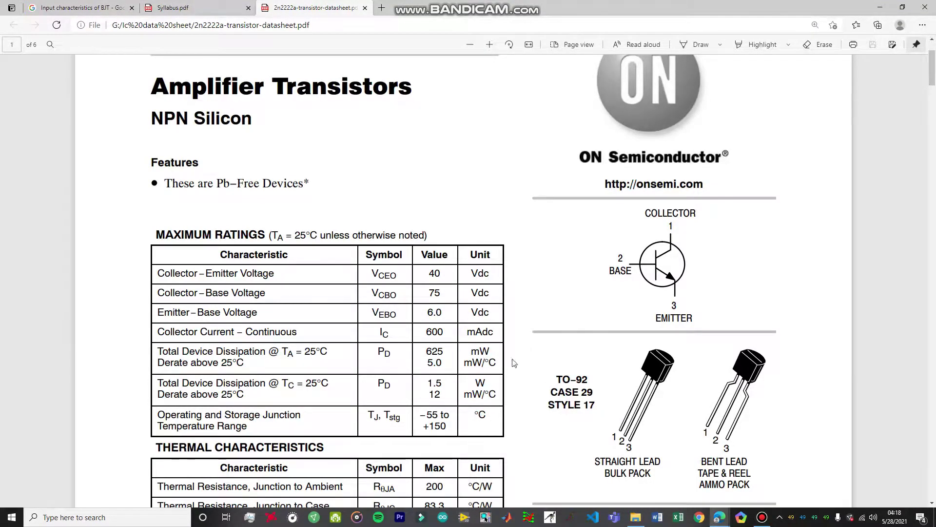
scroll(487, 314, "down", 5)
scroll(424, 268, "up", 3)
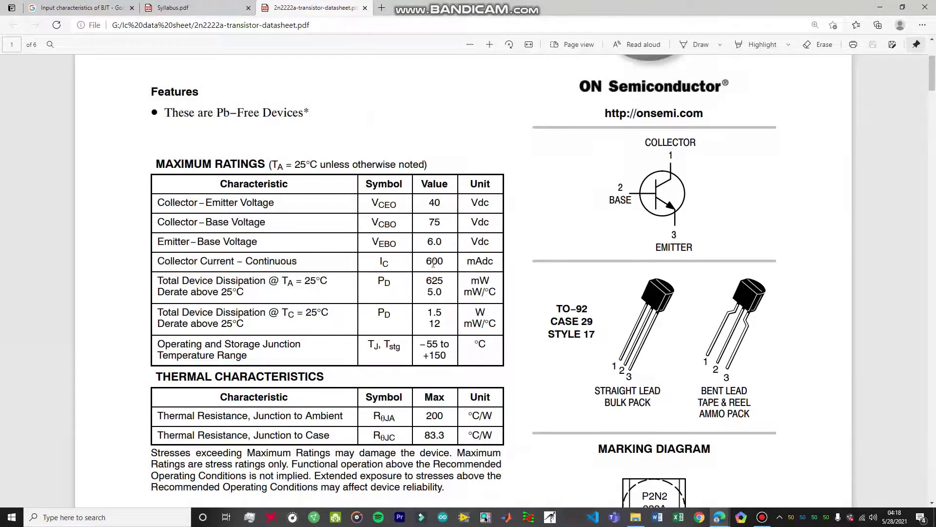
left_click_drag(433, 264, 486, 266)
left_click(482, 282)
- Examine the 500 mA curve in the Collector Saturation Region graph, Figure 4 of the datasheet
scroll(481, 280, "down", 20)
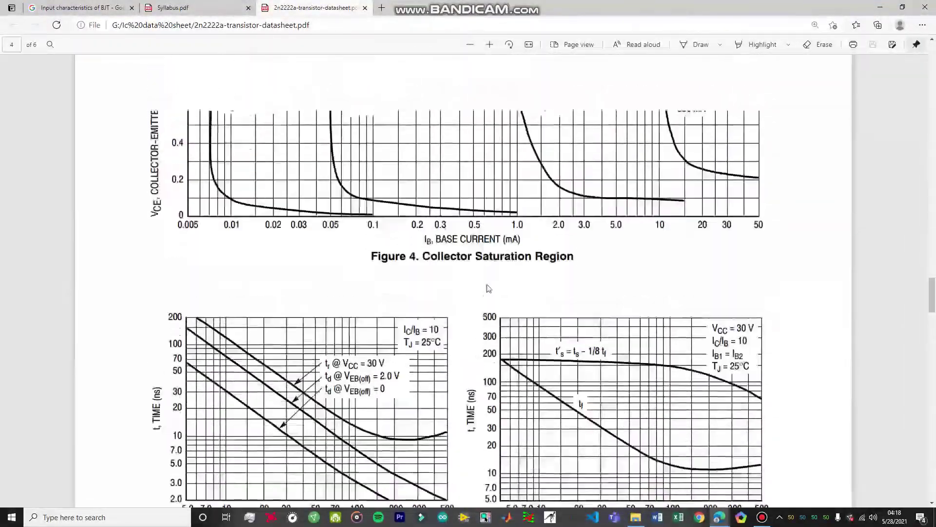
scroll(489, 288, "up", 2)
left_click_drag(677, 186, 707, 187)
left_click(788, 243)
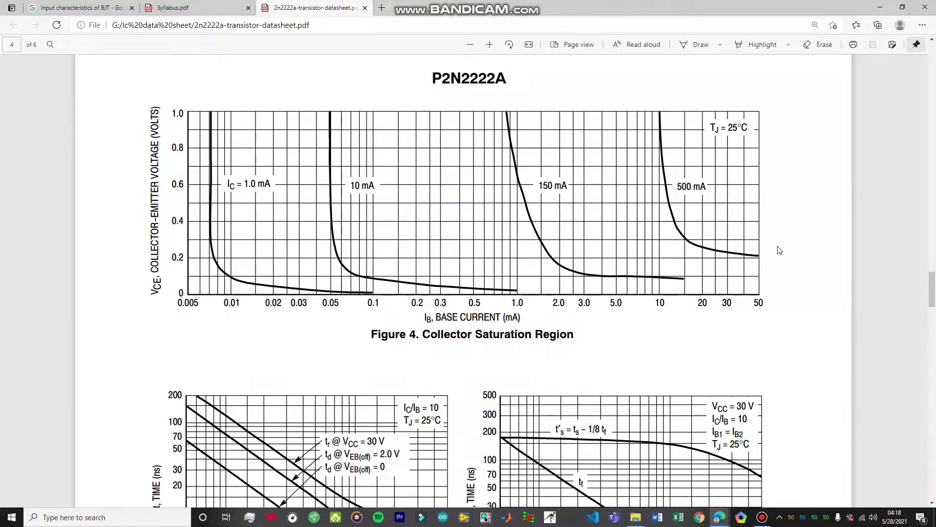
triple_click(691, 187)
left_click(801, 296)
scroll(793, 339, "up", 20)
- Minimize the datasheet and folder windows, and start OrCAD Capture with the OrCAD PCB Designer Professional w/PSpice suite
left_click(879, 7)
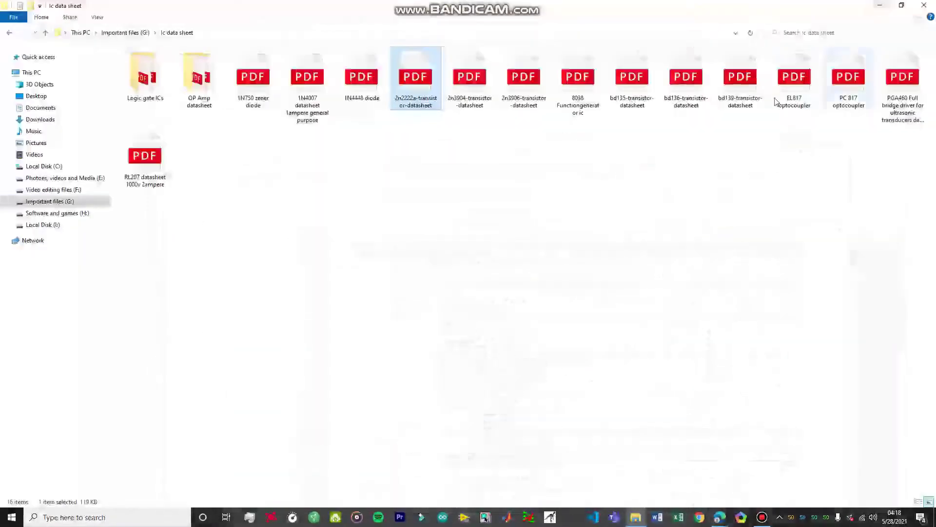
left_click(880, 7)
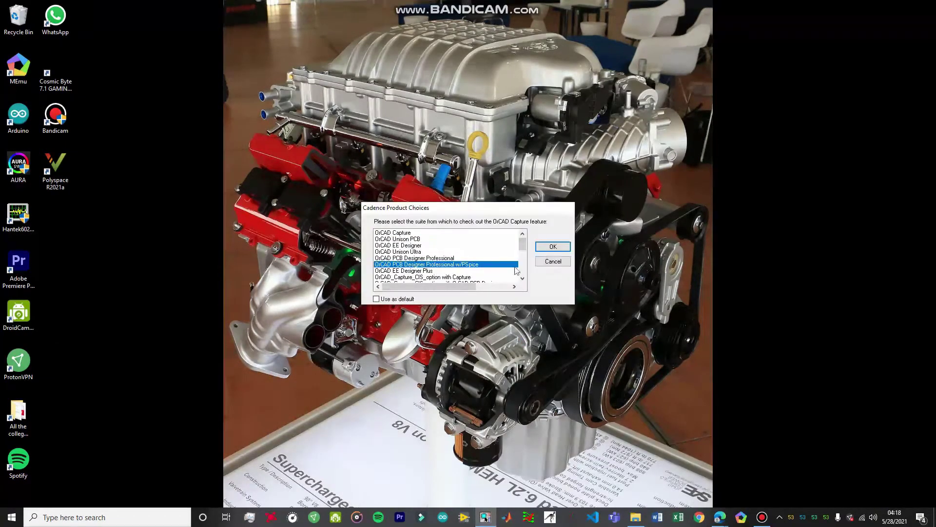
double_click(490, 270)
- Create an Analog or Mixed A/D project named "Common emitter BJT for youtube" in G:\MY CIRCUIT DESIGNS and close the Start Page
left_click(8, 15)
mouse_move(24, 25)
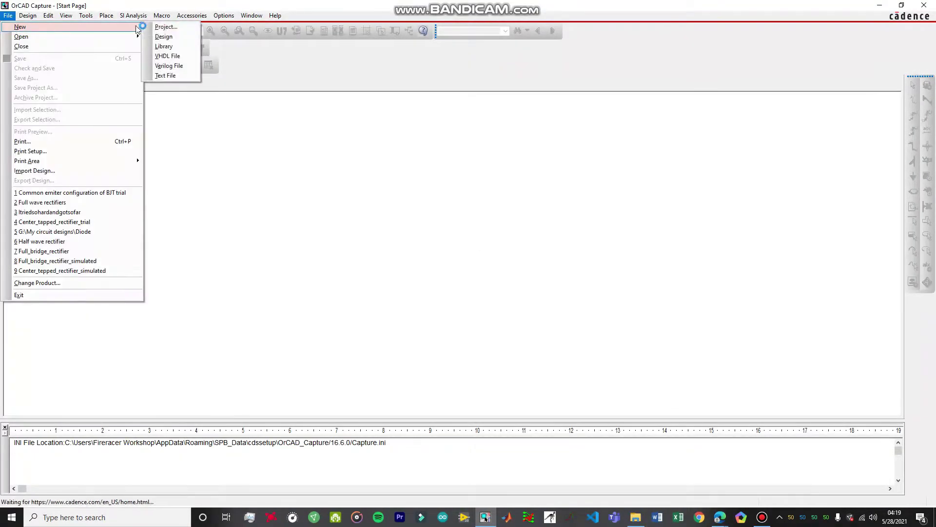
left_click(167, 25)
type("Common emitter BJT for youtube")
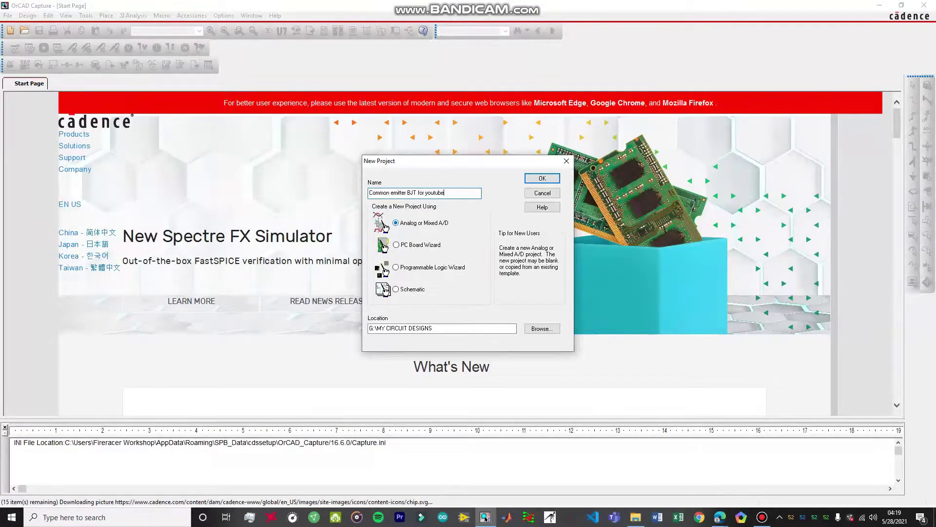
key("Return")
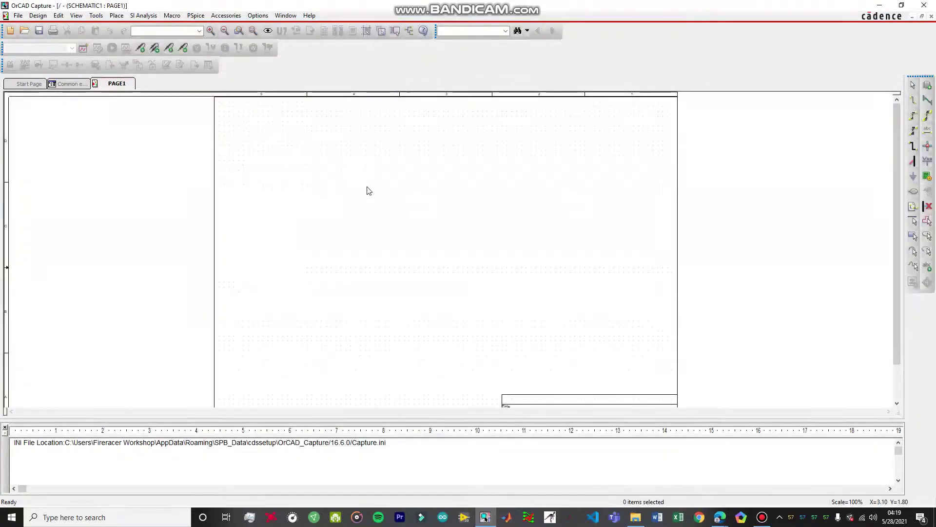
right_click(28, 85)
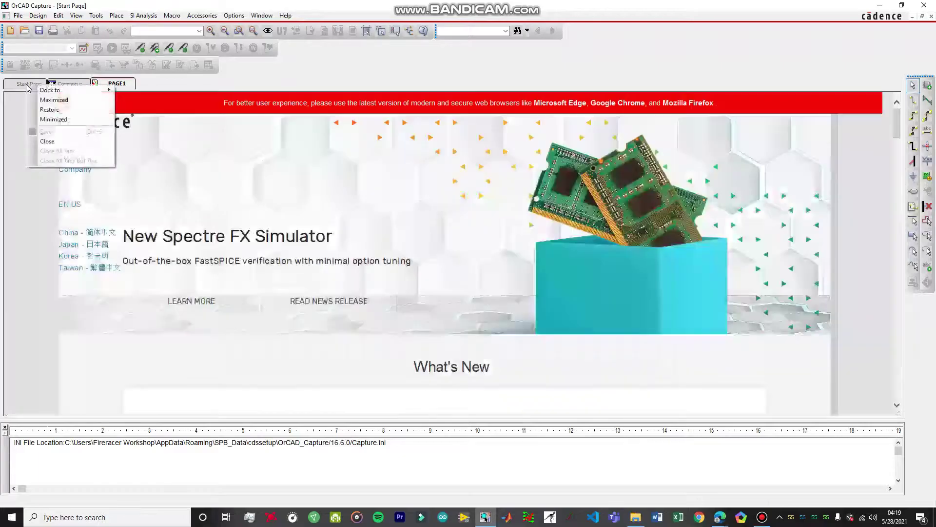
left_click(121, 116)
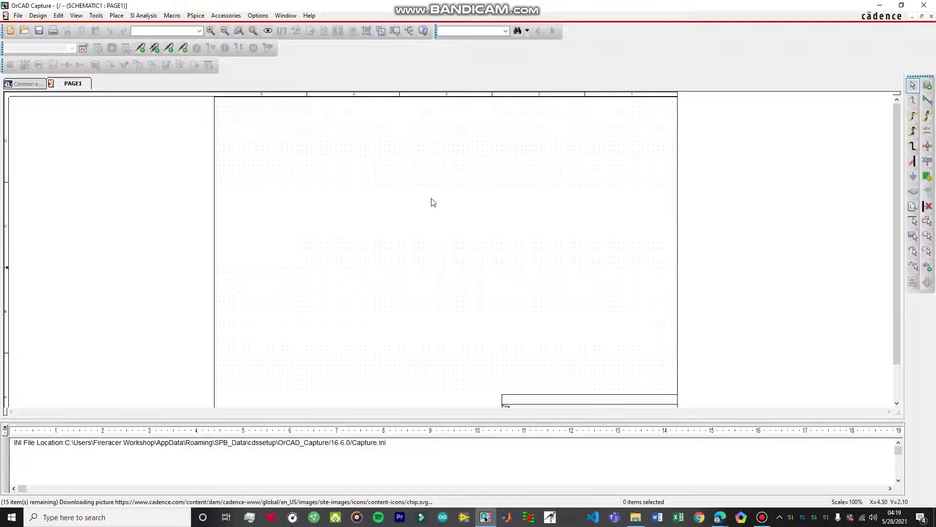
- Place a 2N2222 transistor from the EVALAA library near the upper middle of the schematic page
key("p")
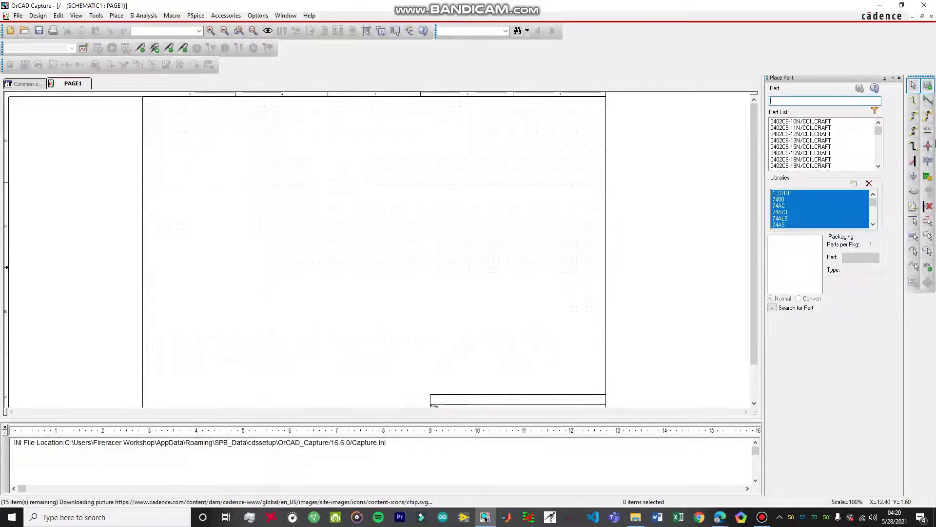
type("2n2222")
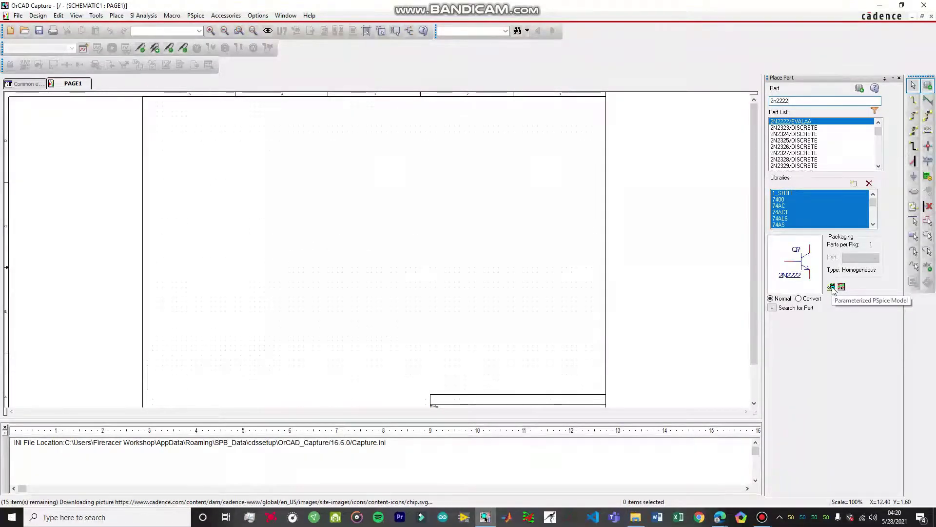
double_click(796, 122)
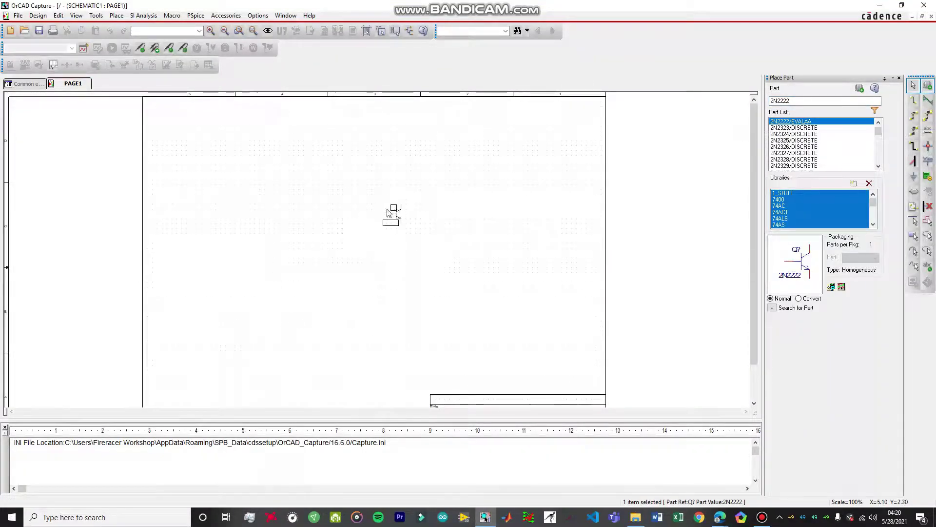
left_click(364, 215)
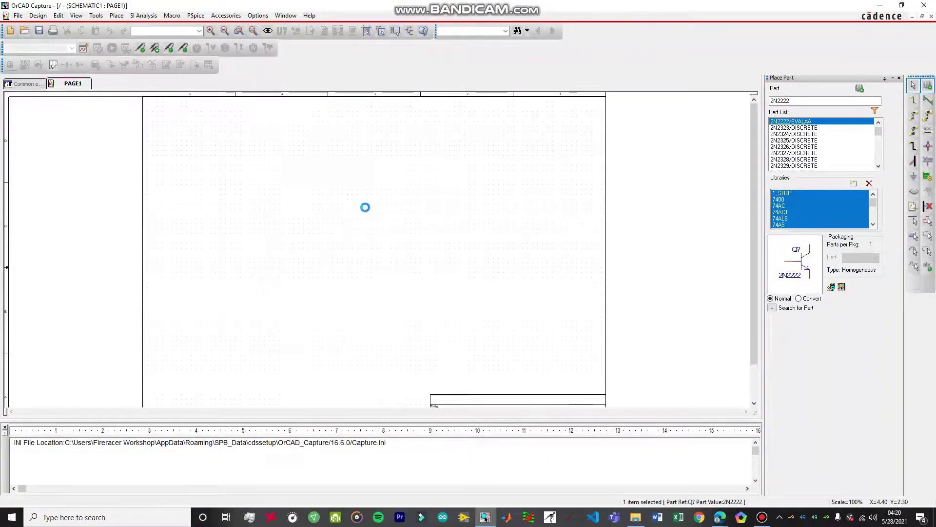
- Place two VDC sources from the SOURCE library, one on each side of the 2N2222 transistor
key("Escape")
left_click(796, 102)
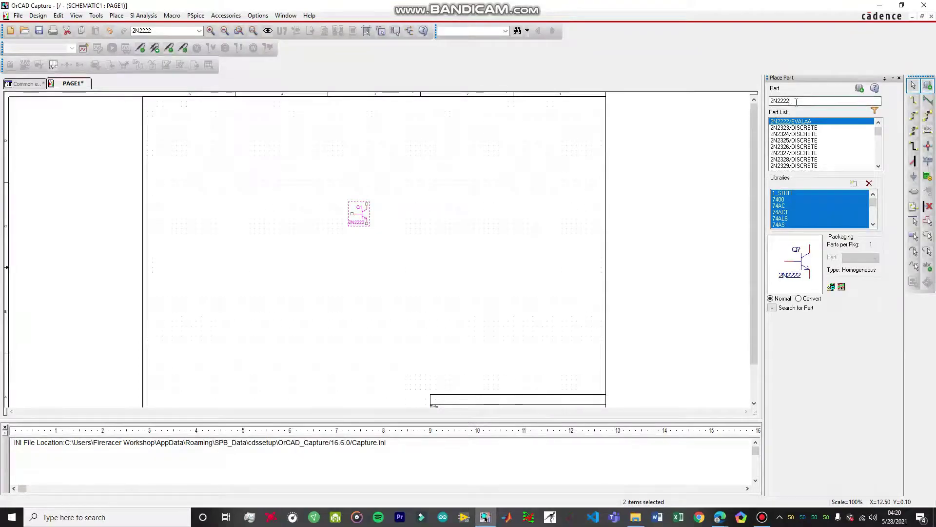
key("BackSpace")
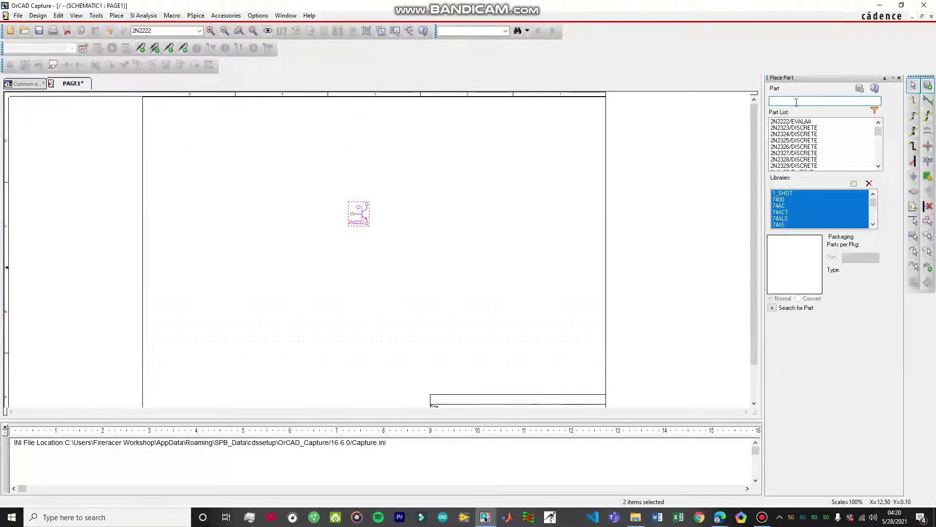
type("Vdc")
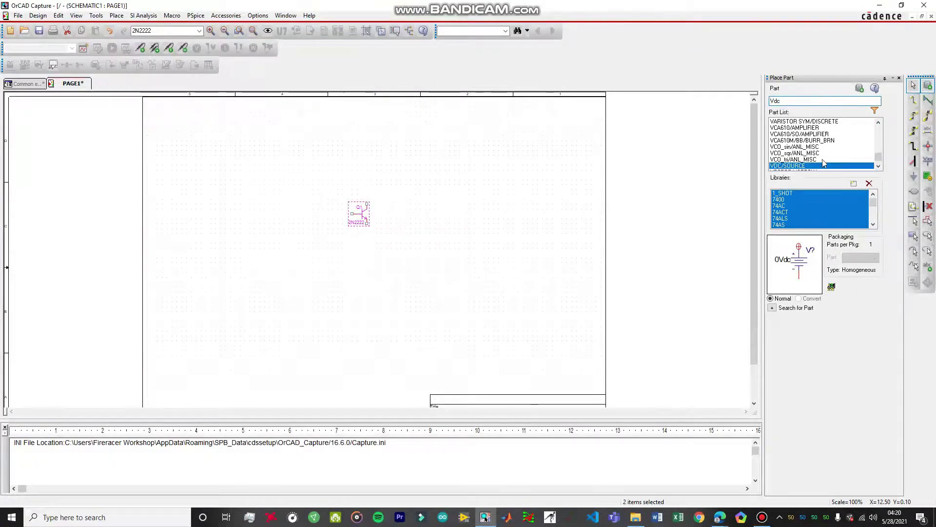
double_click(800, 166)
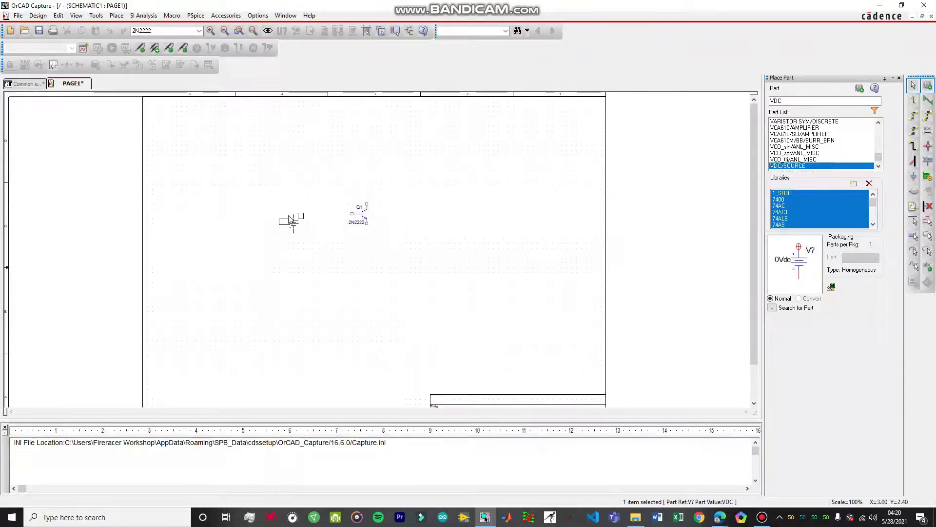
left_click(292, 216)
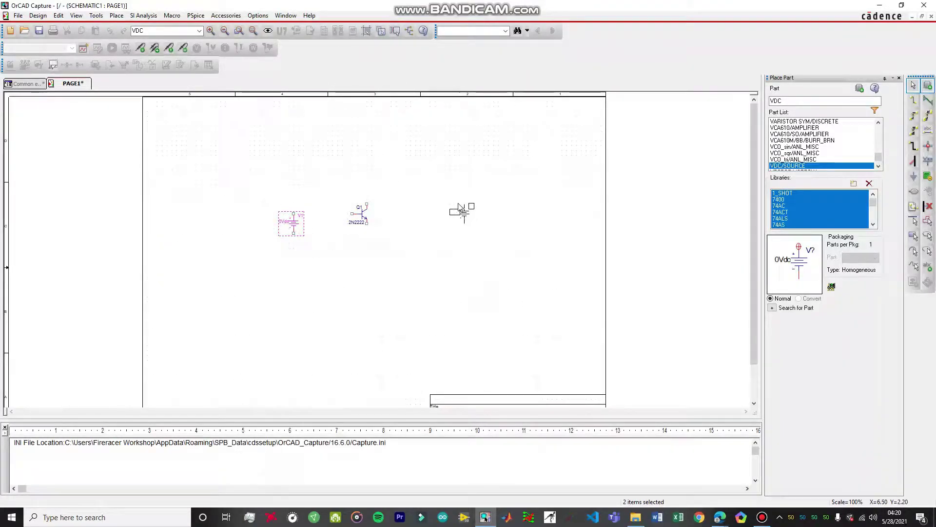
left_click(458, 205)
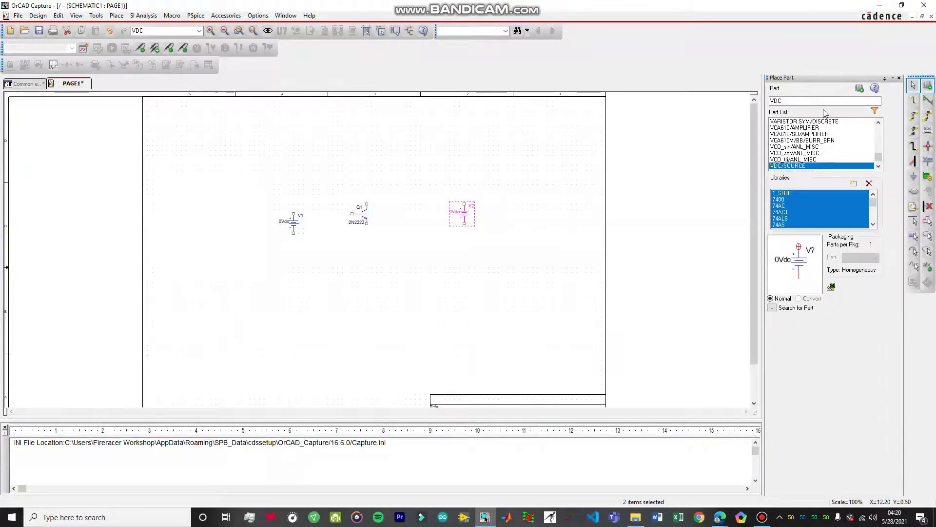
- Place two resistors from the ANALOG library, one between V1 and the transistor base and one between the collector and V2
left_click(807, 101)
key("BackSpace")
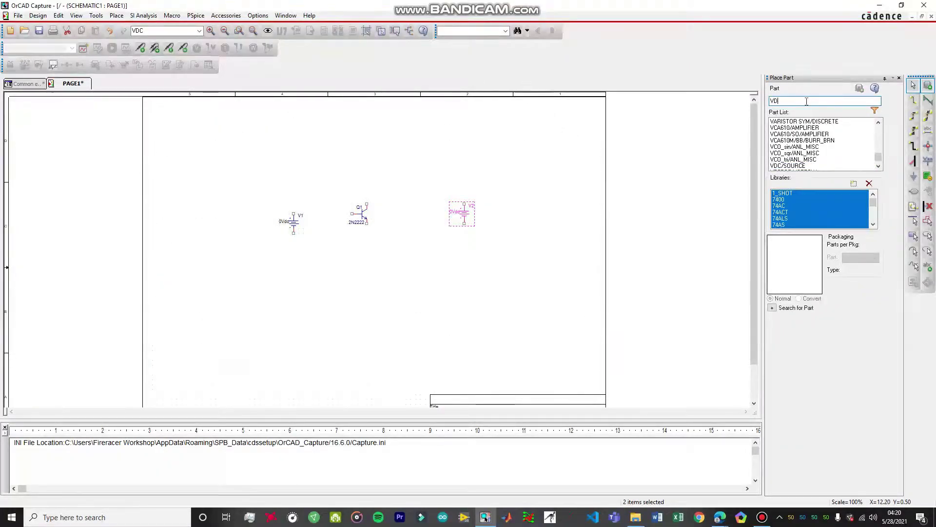
type("R")
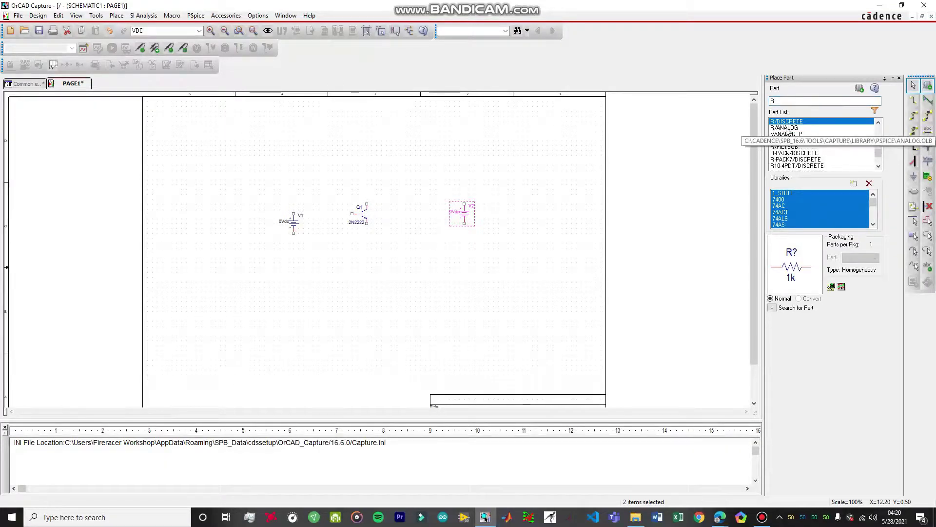
left_click(786, 128)
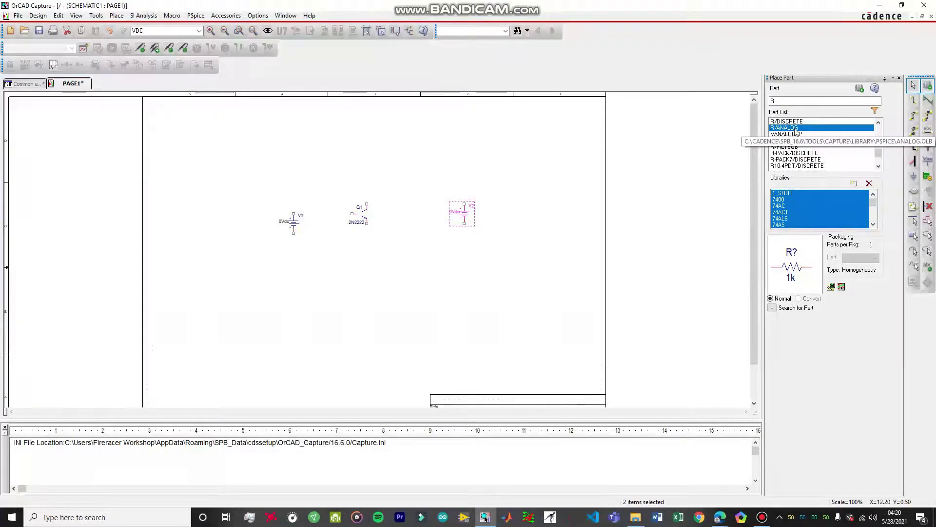
key("Return")
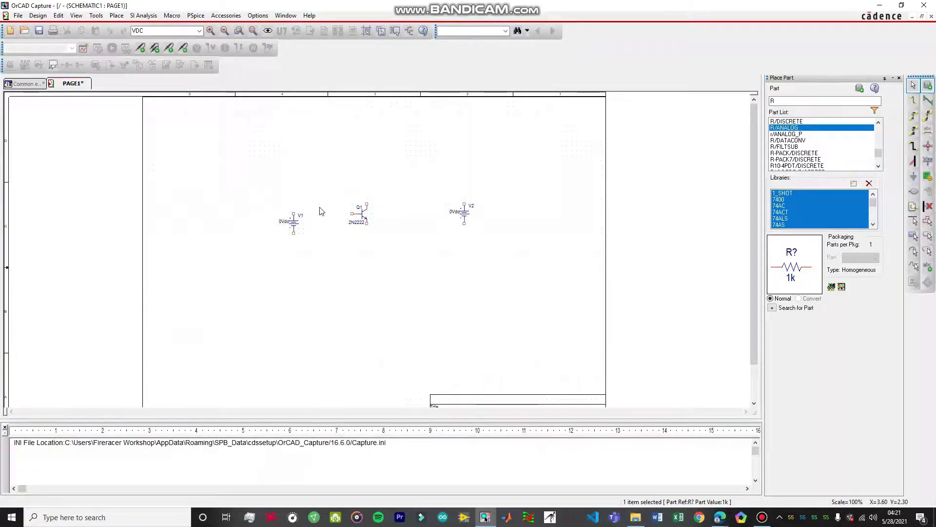
left_click(321, 213)
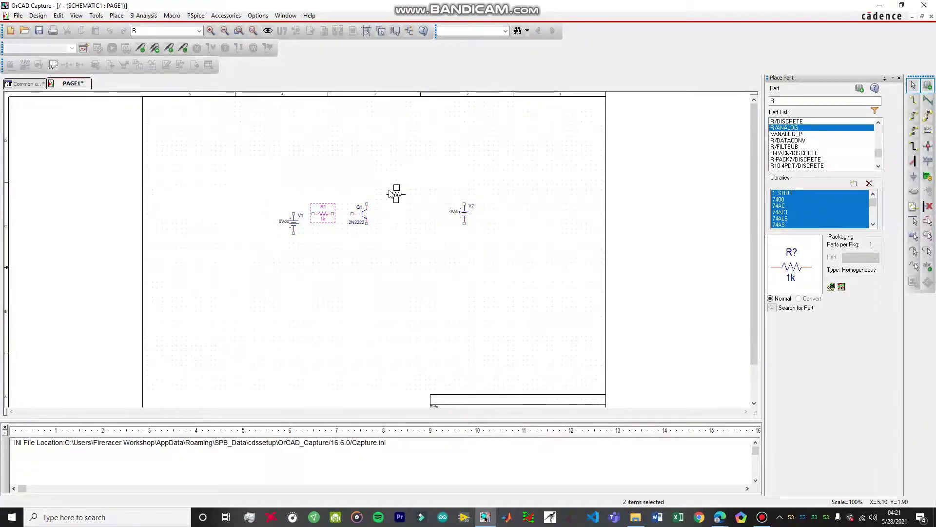
left_click(405, 194)
key("Escape")
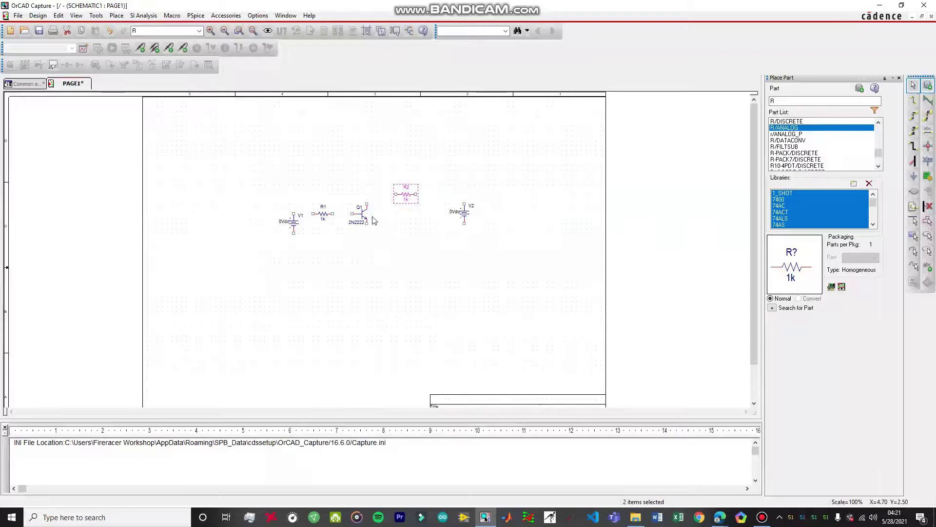
- Wire the emitter of Q1 straight down to the bottom line joining the two voltage sources
scroll(374, 220, "up", 2)
scroll(382, 257, "down", 1)
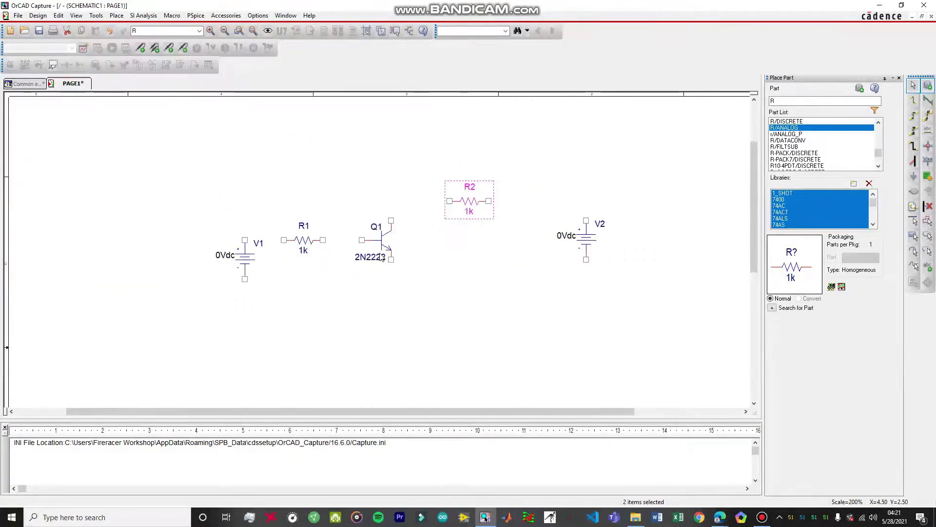
scroll(381, 257, "up", 1)
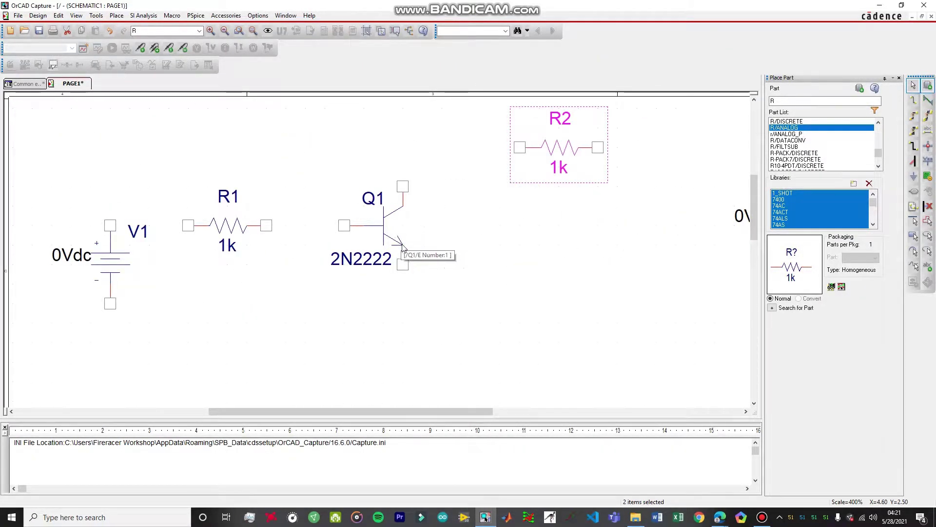
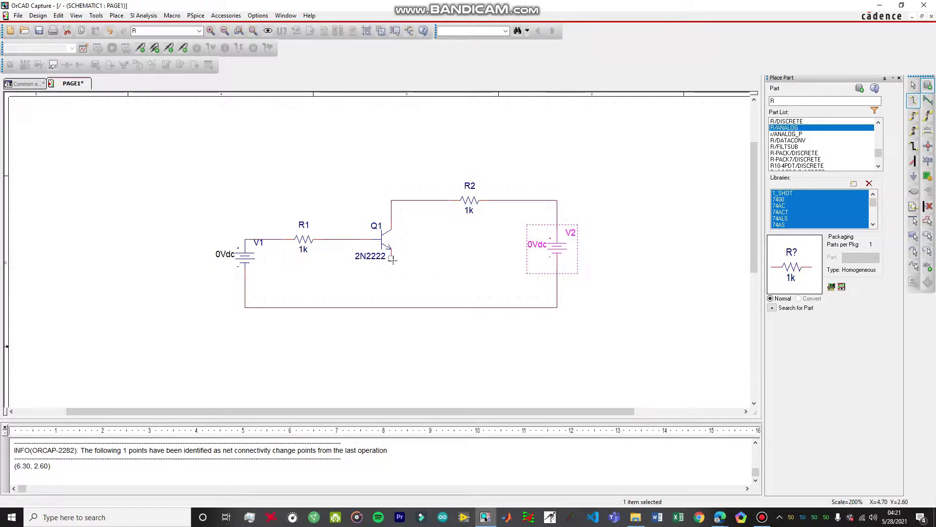
double_click(391, 307)
key("Escape")
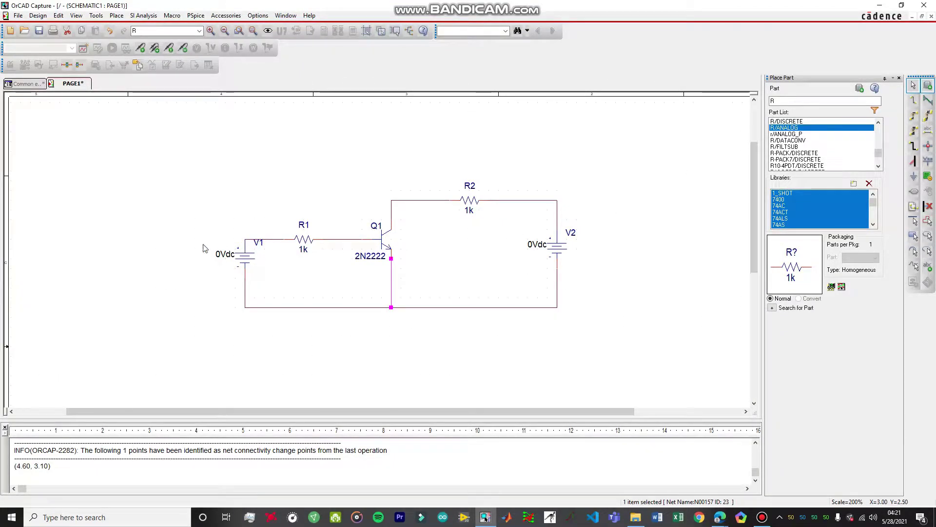
- Move source V1 slightly down and straighten the wire between its positive terminal and R1
left_click_drag(247, 260, 246, 271)
left_click(274, 250)
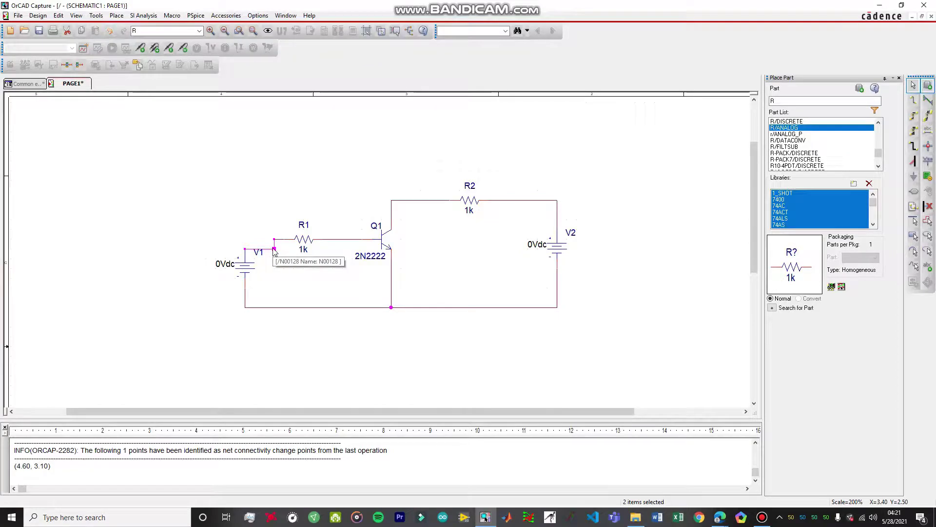
left_click(341, 220)
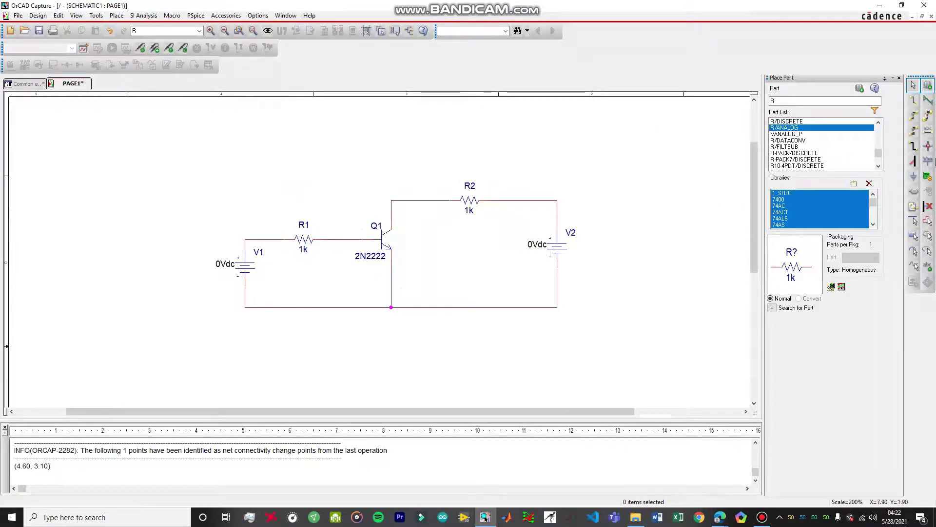
- Place a 0/CAPSYM ground symbol below the bottom line, right of the emitter junction, and wire it to that line
left_click(913, 177)
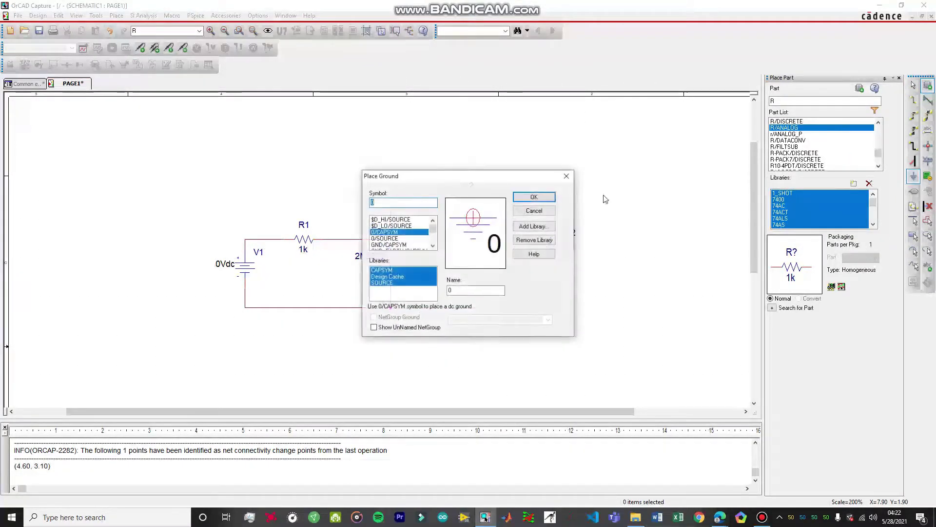
double_click(386, 233)
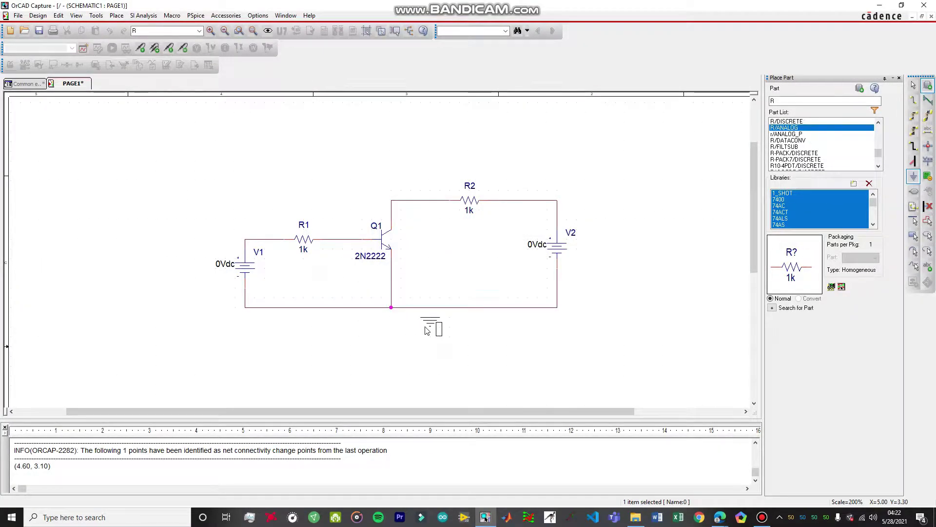
left_click(425, 332)
key("Escape")
key("w")
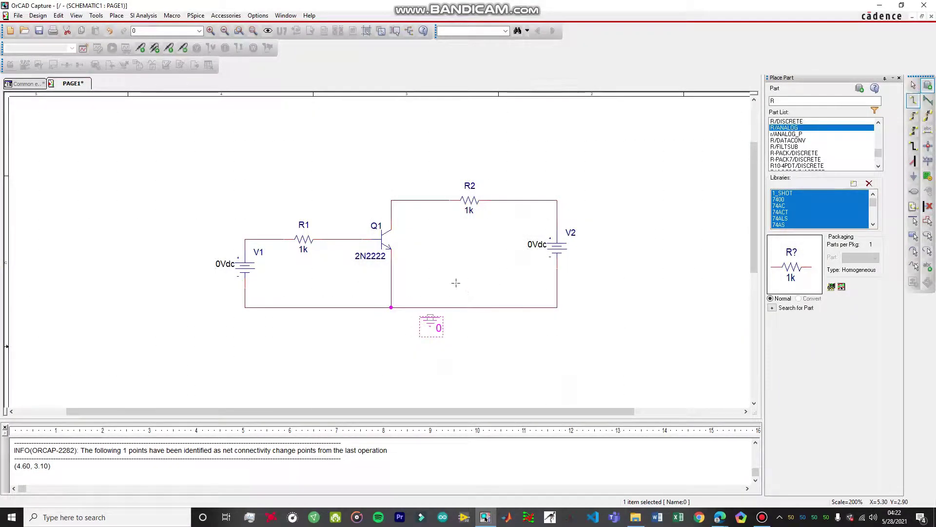
left_click(431, 316)
left_click(430, 307)
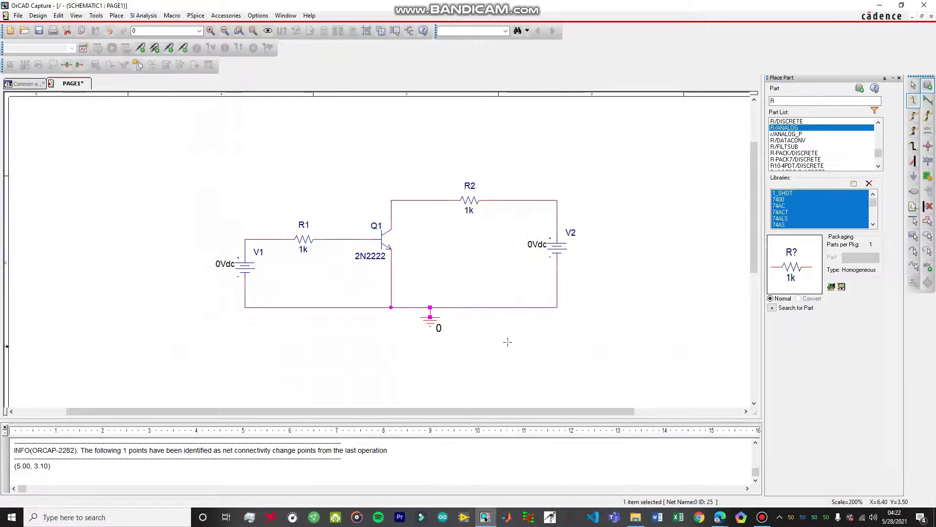
- Set the DC value of source V2 to 40Vdc
left_click(533, 246)
double_click(533, 246)
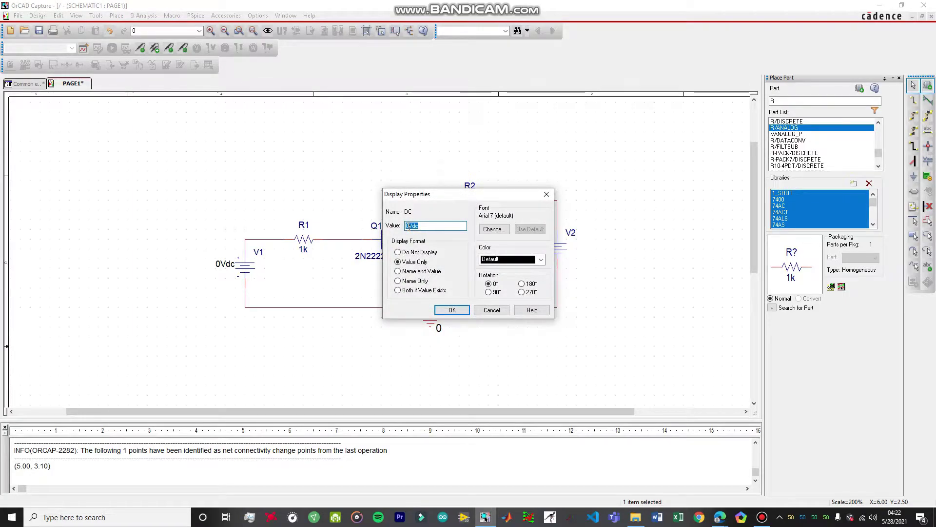
key("BackSpace")
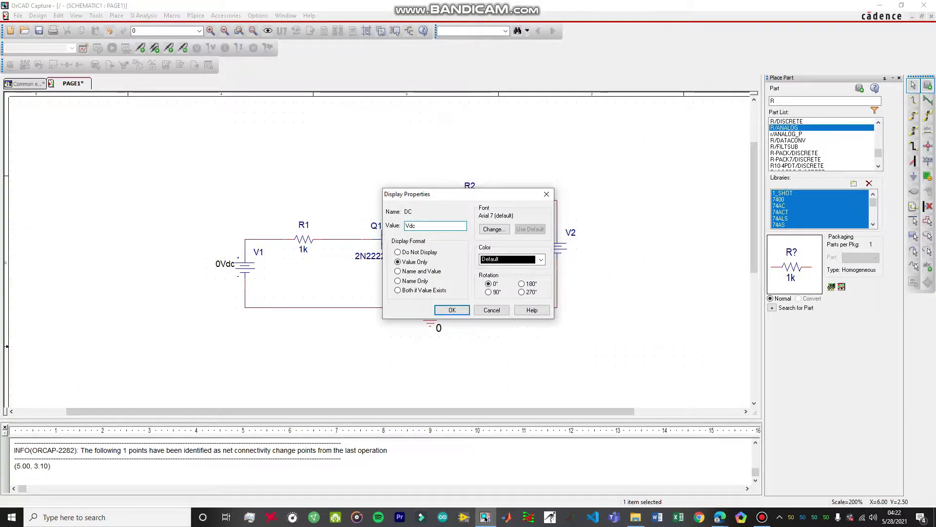
left_click(458, 312)
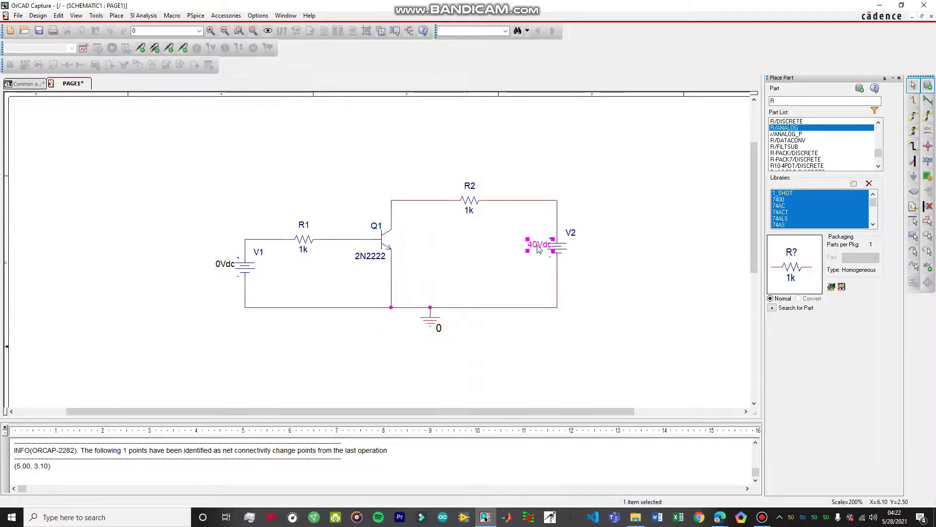
left_click(625, 265)
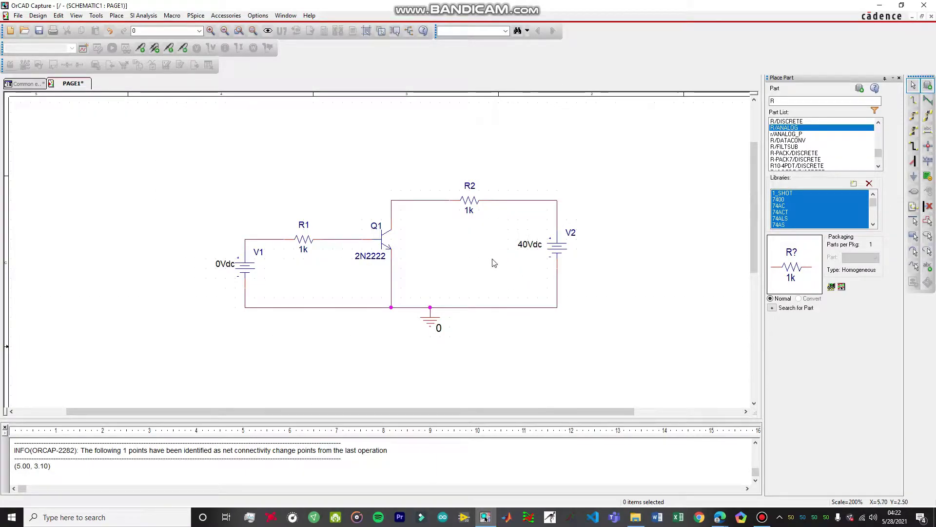
key("c")
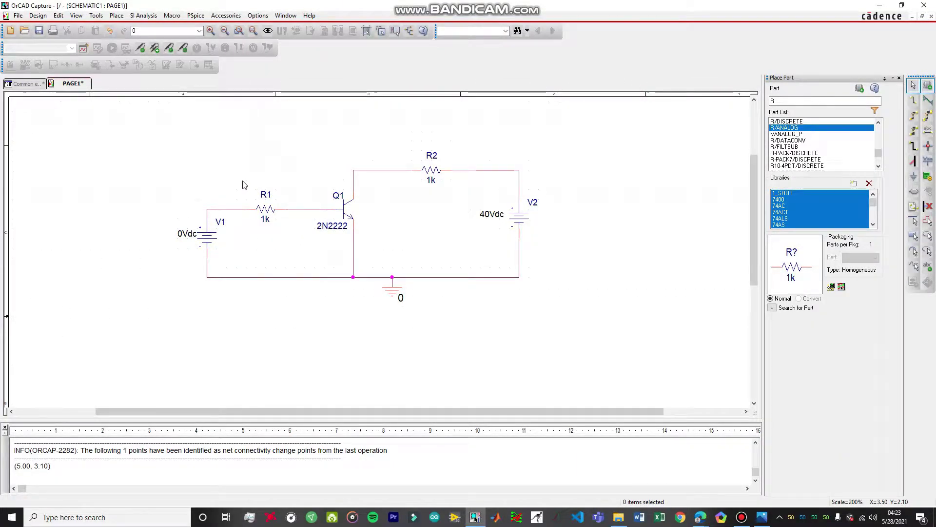
left_click_drag(259, 210, 285, 229)
left_click(276, 178)
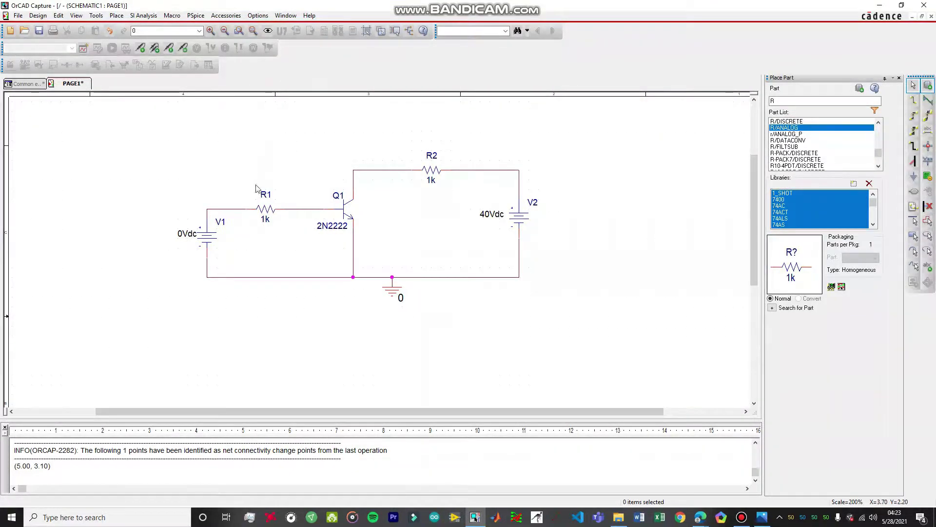
- Set the value of collector resistor R2 to 80
double_click(431, 180)
type("80")
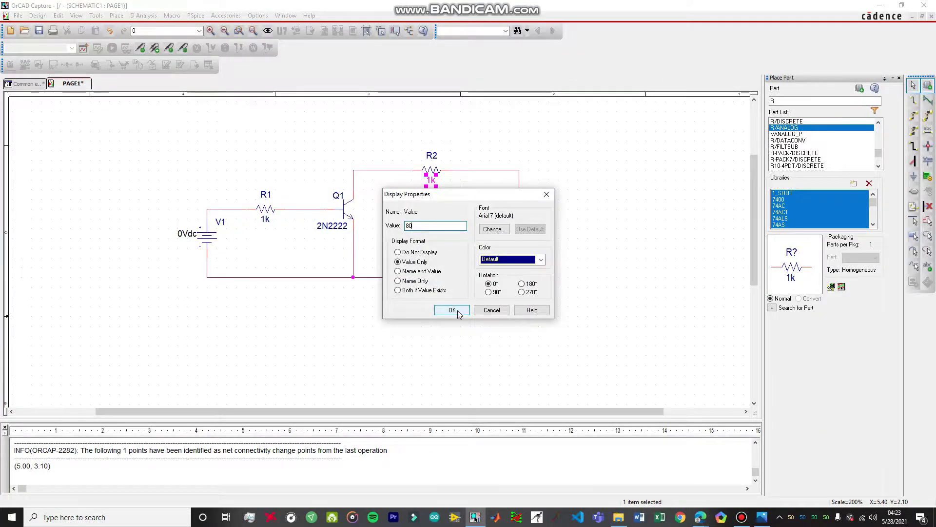
left_click(452, 310)
left_click(513, 284)
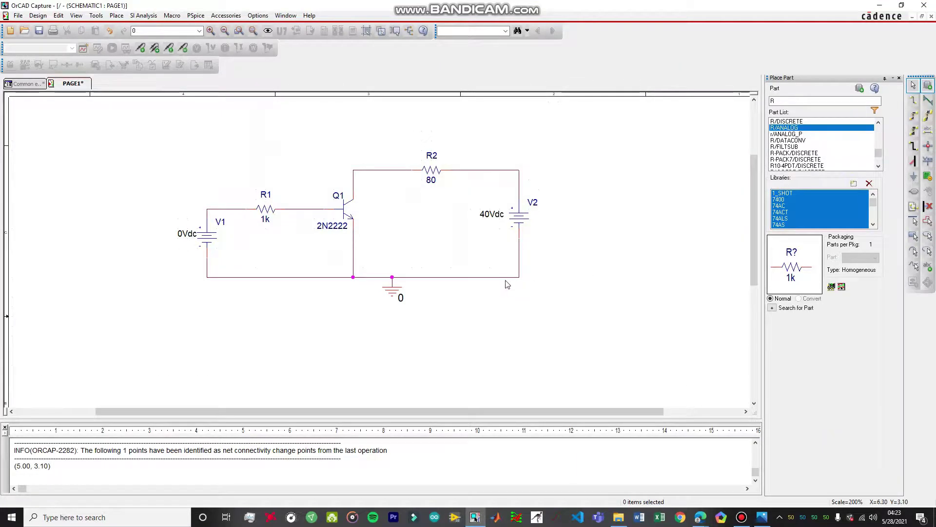
- Set the DC value of source V1 to 5Vdc
double_click(186, 234)
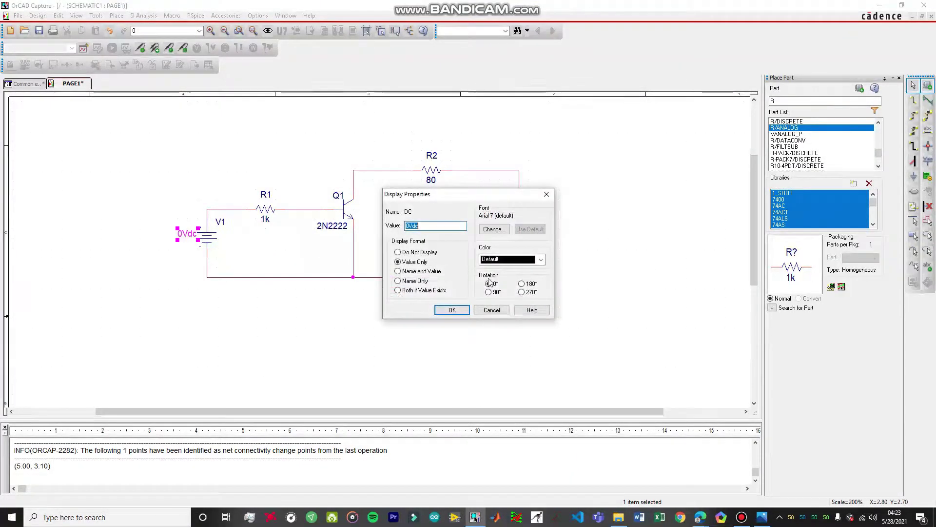
key("Home")
key("Right")
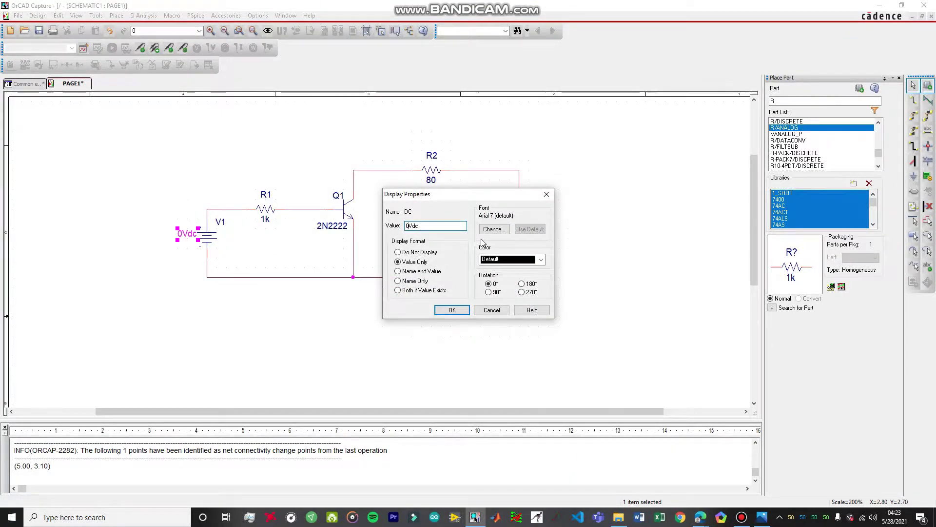
type("5")
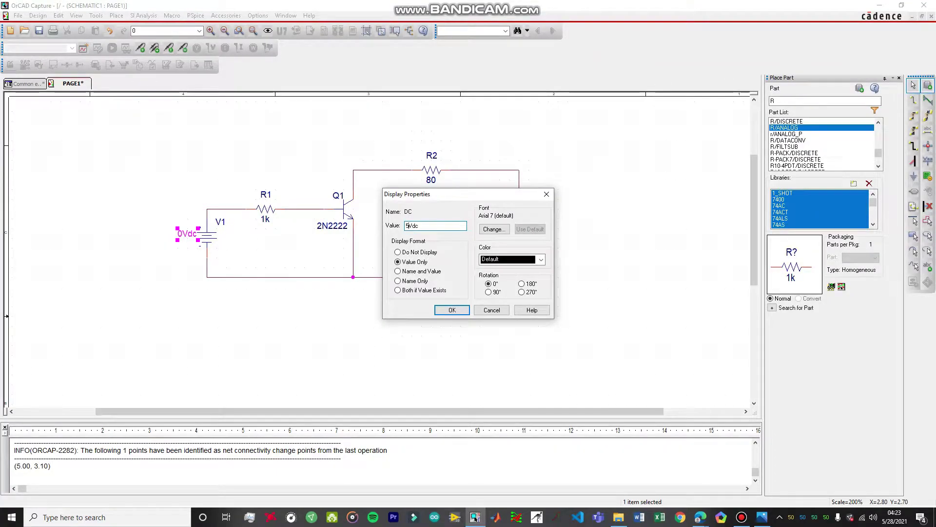
left_click(452, 310)
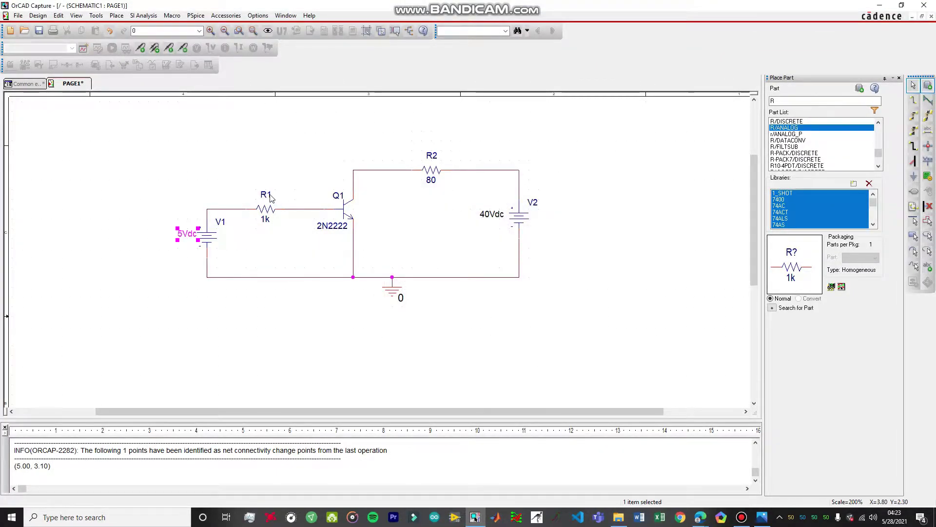
- Rename the 5Vdc base-side source as VBB
left_click(195, 222)
double_click(221, 222)
left_click(415, 226)
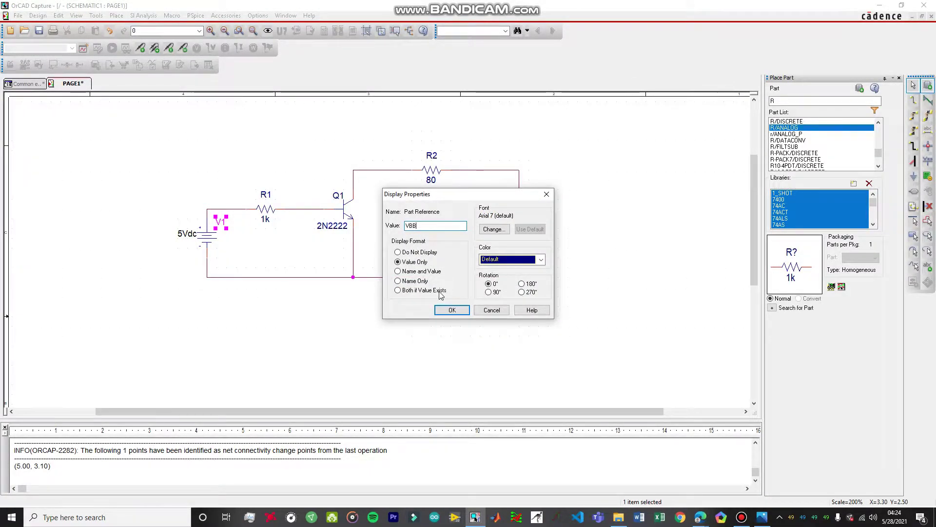
left_click(452, 310)
- Rename the 40Vdc collector-side source as VCE
double_click(534, 207)
left_click(430, 225)
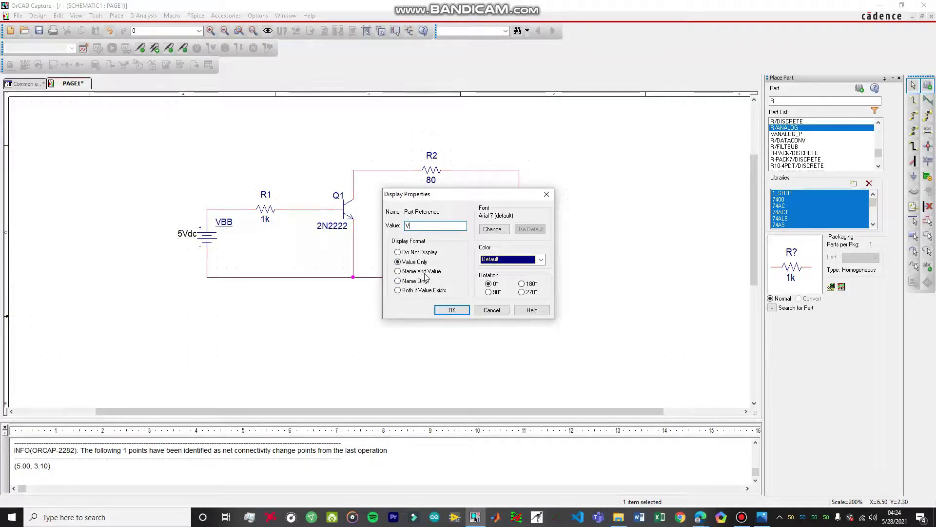
type("CC")
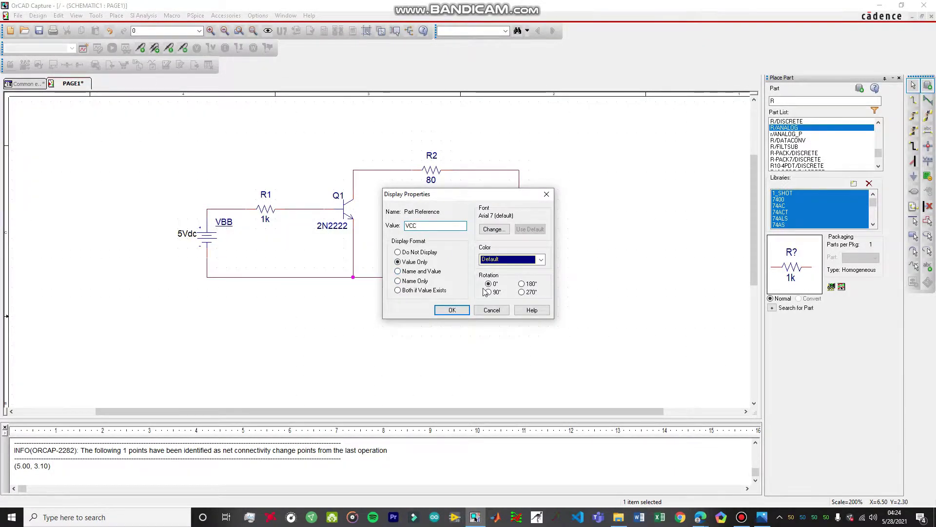
type("E")
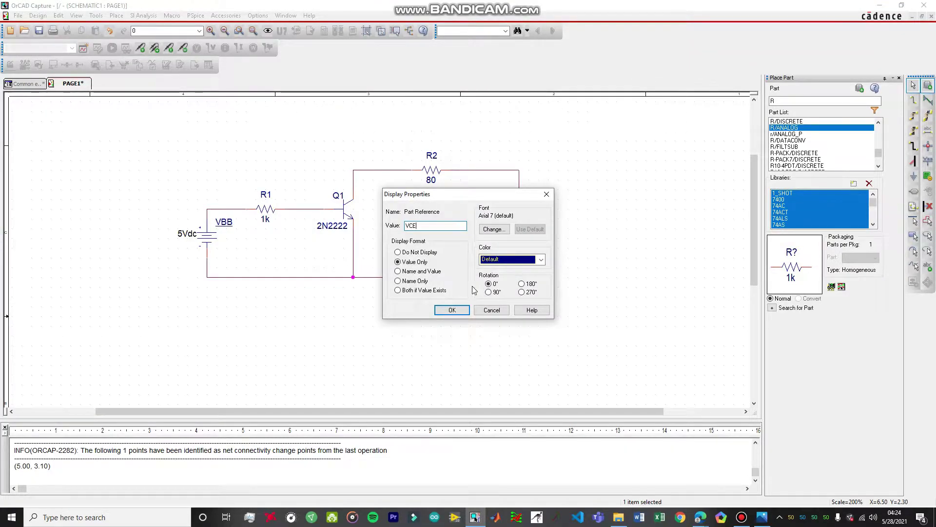
left_click(453, 310)
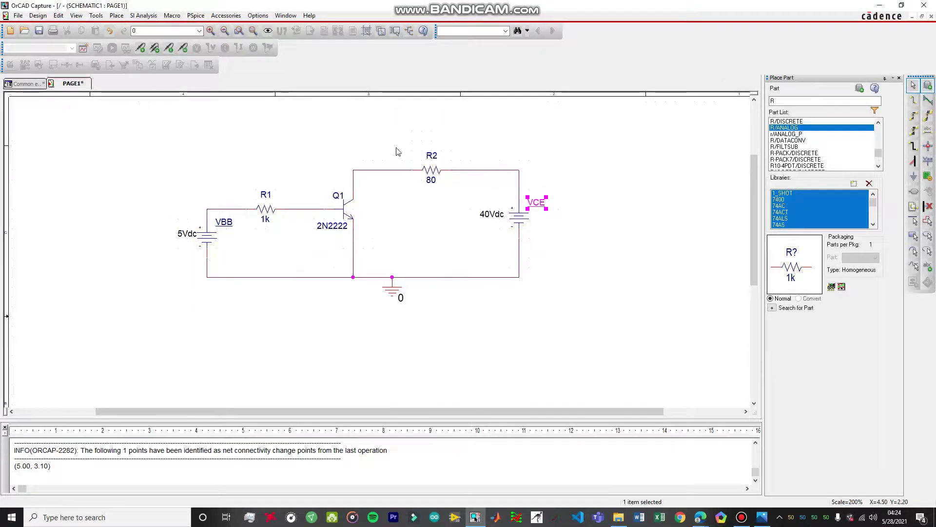
- Place two VCC/CAPSYM symbols, one on the wire corner above Q1's collector and one on the base wire between R1 and Q1
left_click(913, 175)
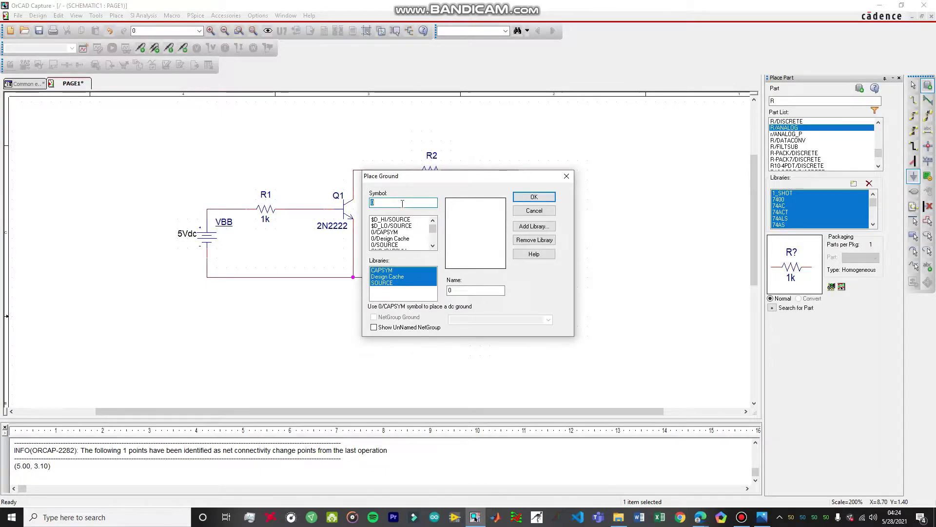
type("Vcc")
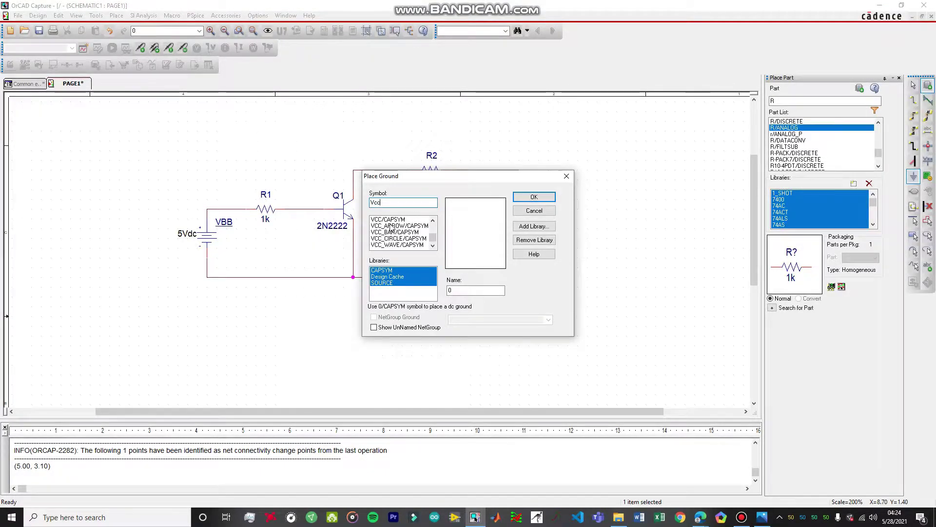
left_click(388, 220)
left_click(533, 197)
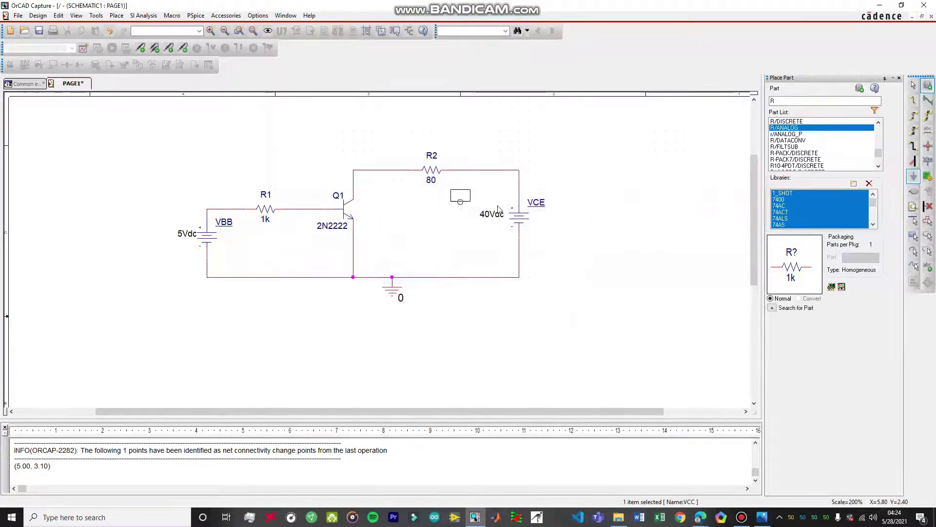
left_click(354, 170)
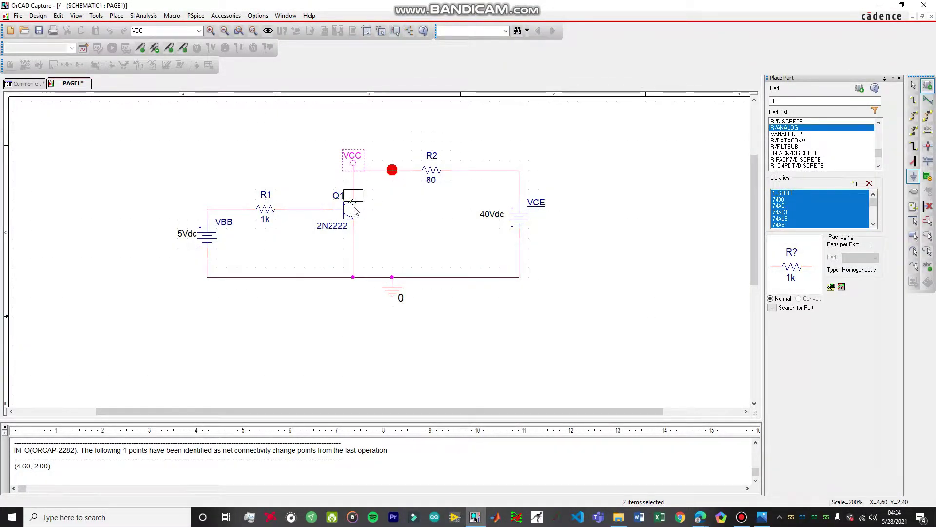
left_click(308, 207)
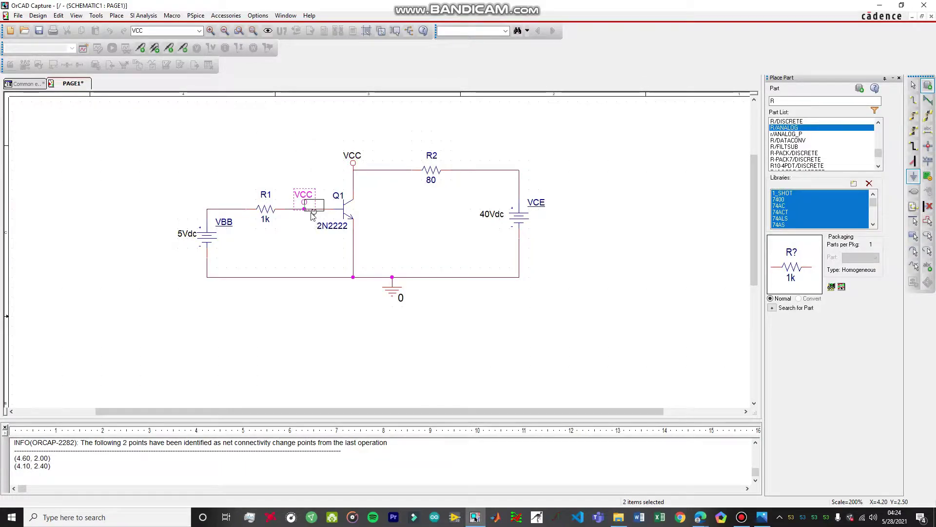
key("Escape")
- Rename the VCC symbol above Q1's collector as VCE
double_click(352, 155)
key("BackSpace")
type("E")
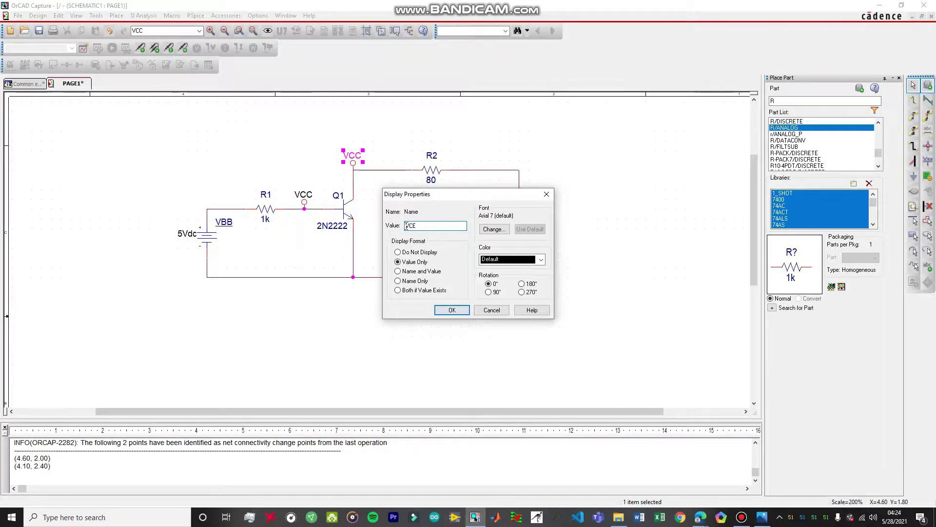
left_click(452, 309)
- Rename the VCC symbol on the base wire as VBE
double_click(299, 197)
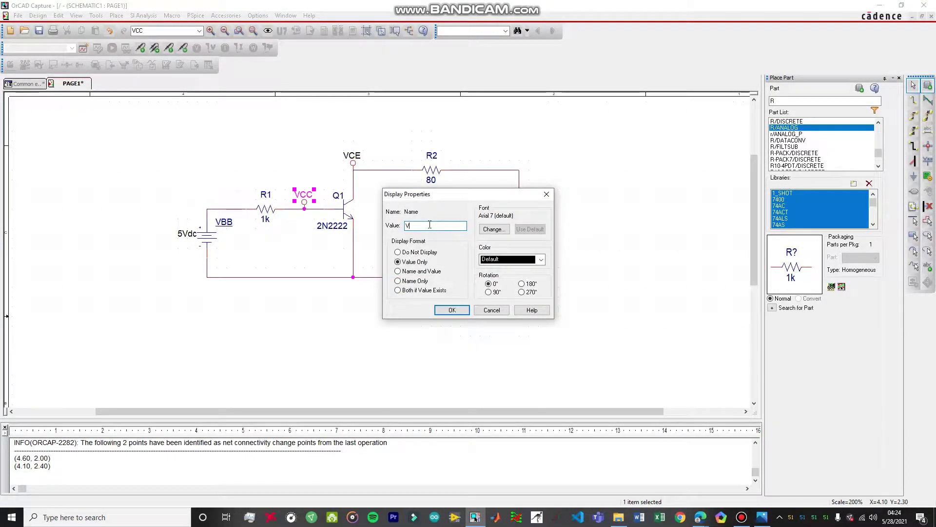
type("BE")
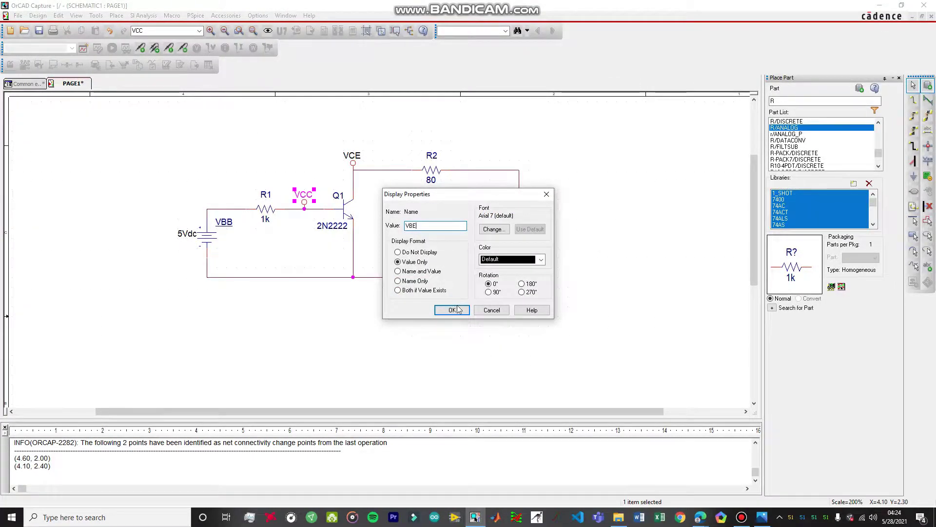
left_click(452, 309)
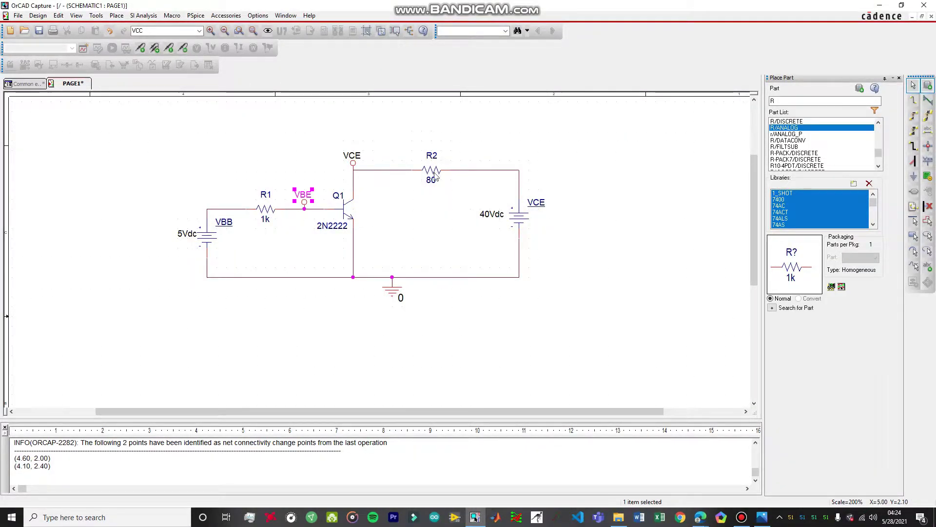
left_click(617, 177)
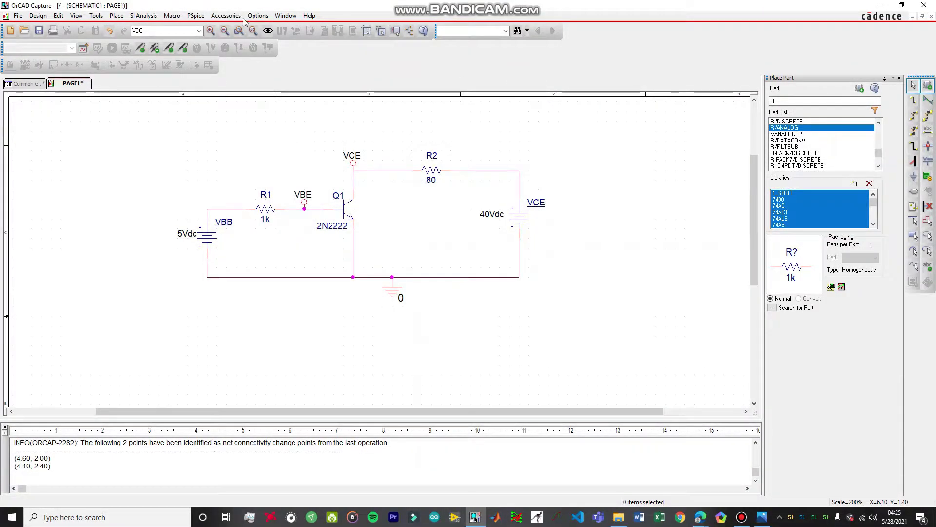
- Create a new PSpice simulation profile named "Trial hell" that inherits from none
left_click(196, 15)
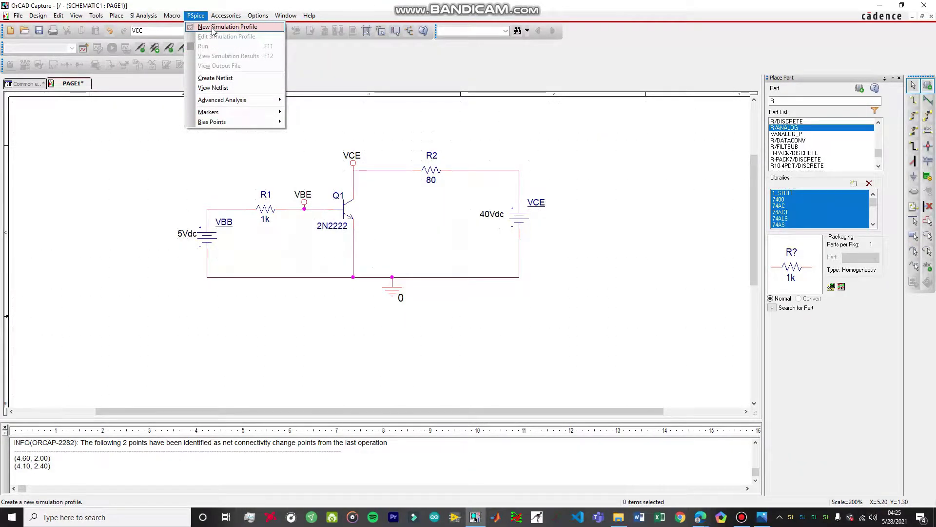
left_click(213, 28)
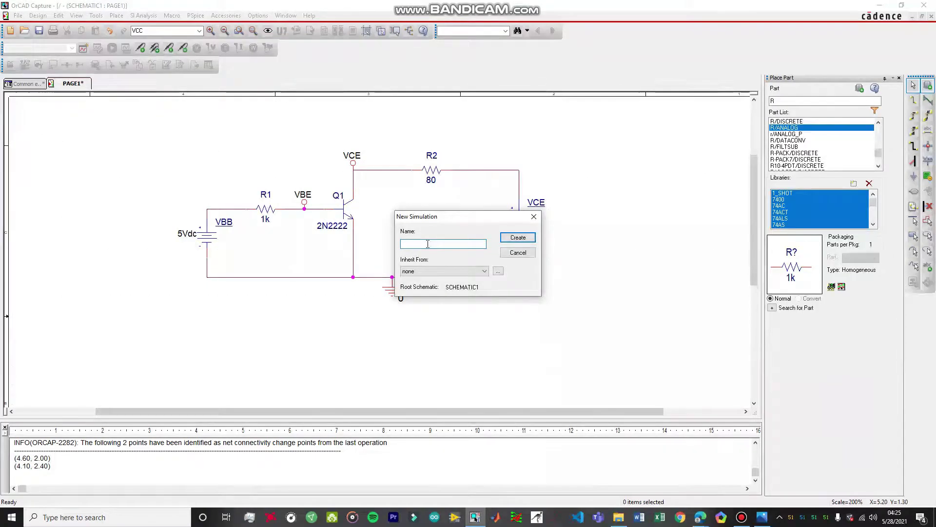
type("Trial")
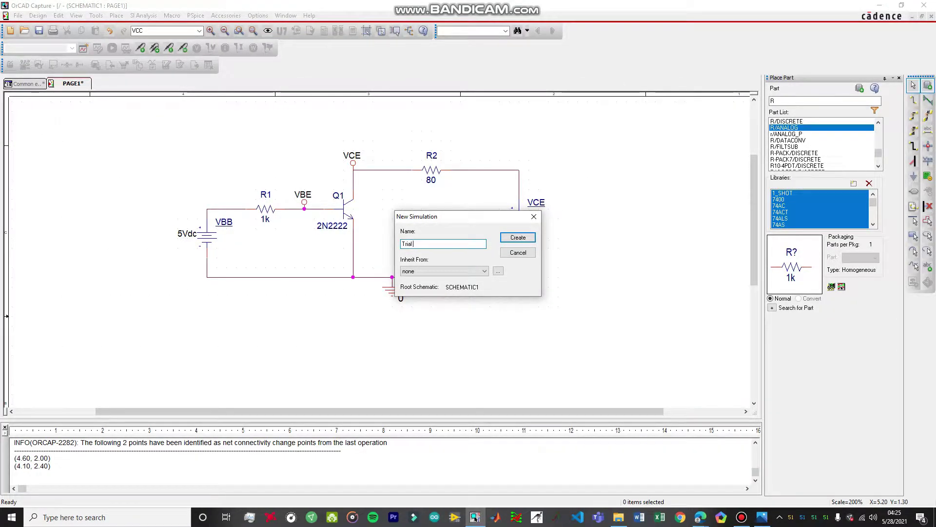
type(" hell")
left_click(514, 241)
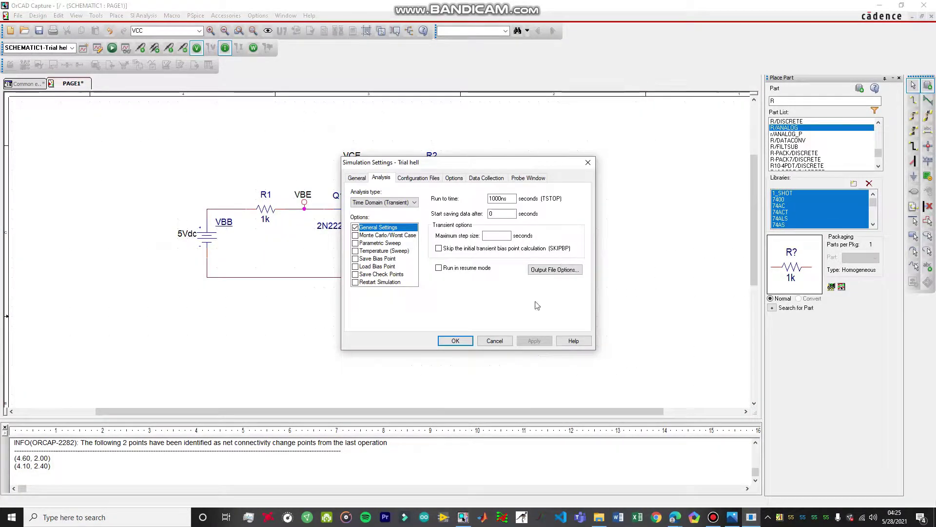
- Set the analysis type to DC Sweep, enable the Secondary Sweep option, and move the simulation settings dialog clear of the circuit
left_click(399, 203)
left_click(385, 216)
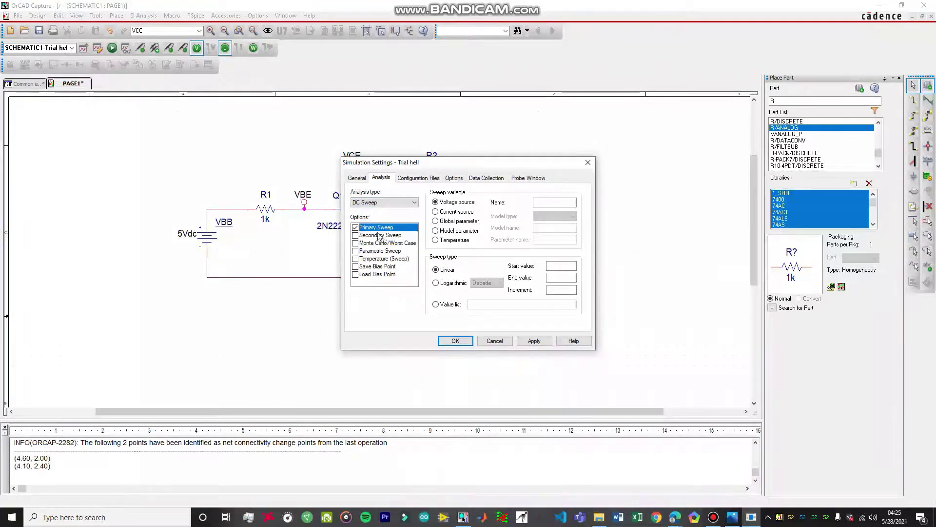
left_click(360, 236)
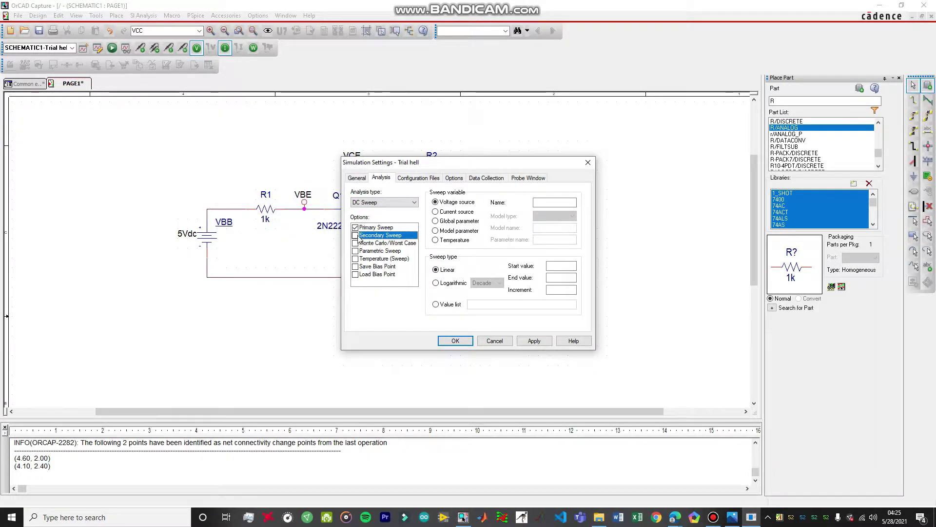
left_click(356, 236)
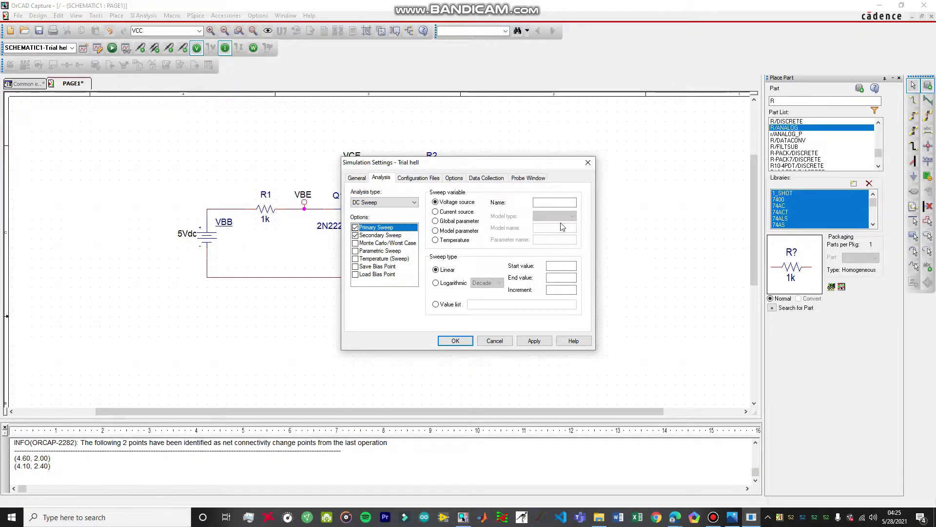
left_click_drag(498, 165, 282, 182)
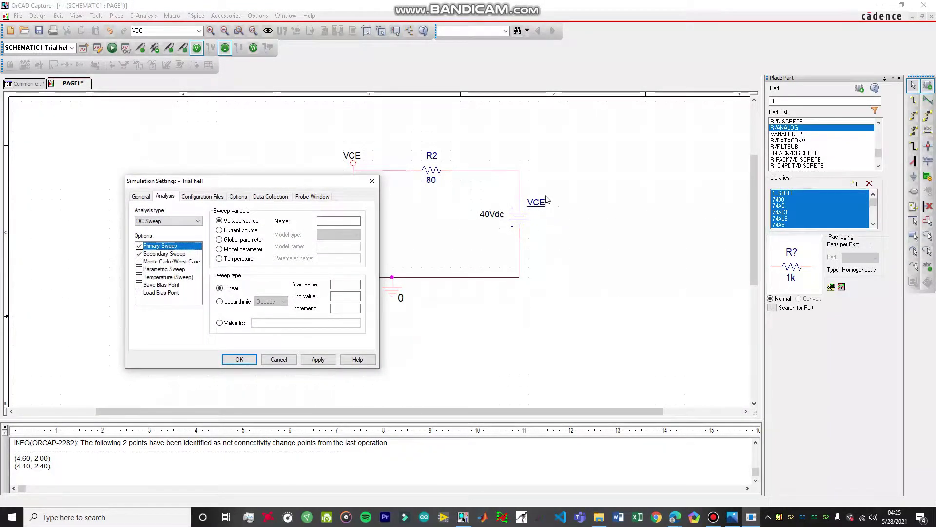
left_click_drag(291, 181, 730, 164)
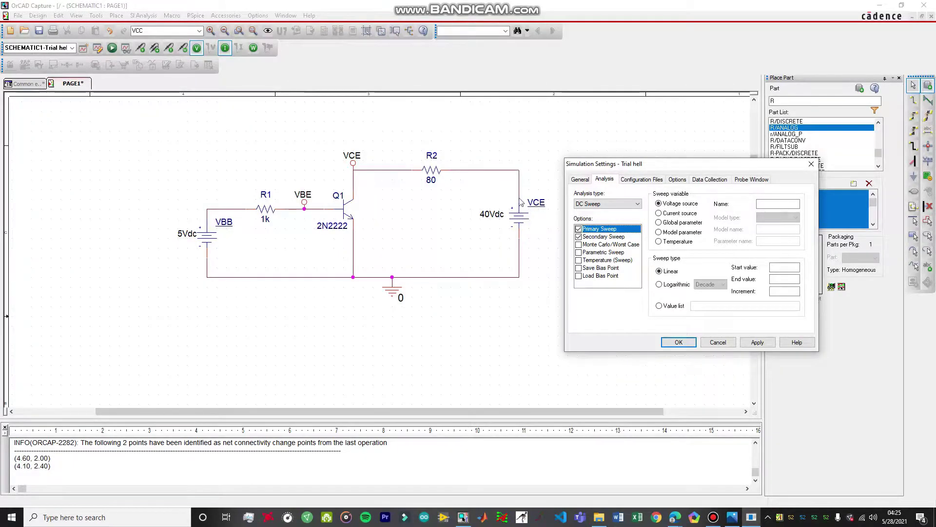
- Define the primary sweep as a linear sweep of voltage source VCE from 0 to 40 with an increment of 0.01
left_click(777, 204)
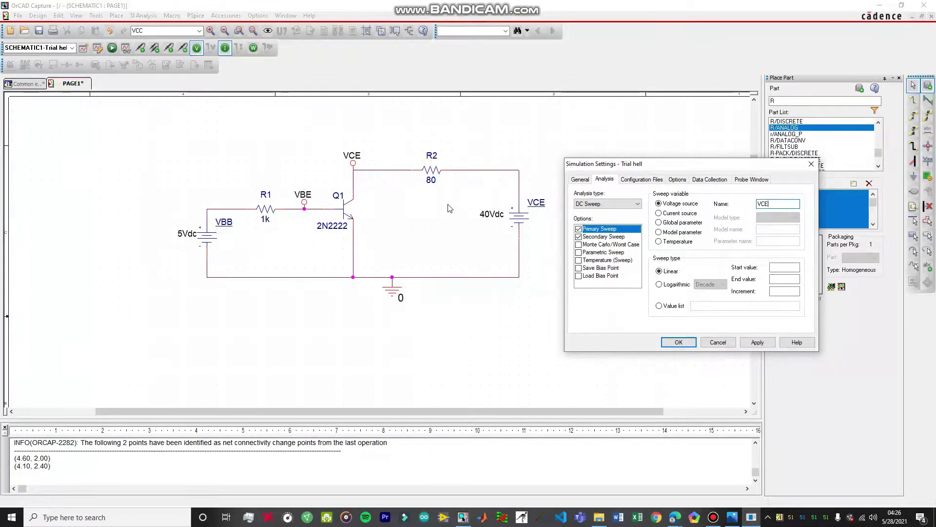
left_click(782, 268)
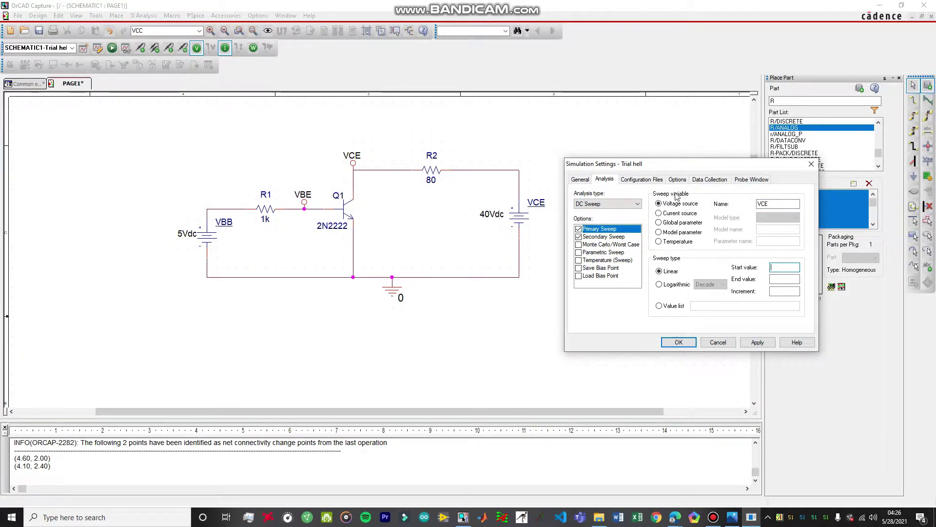
left_click(788, 278)
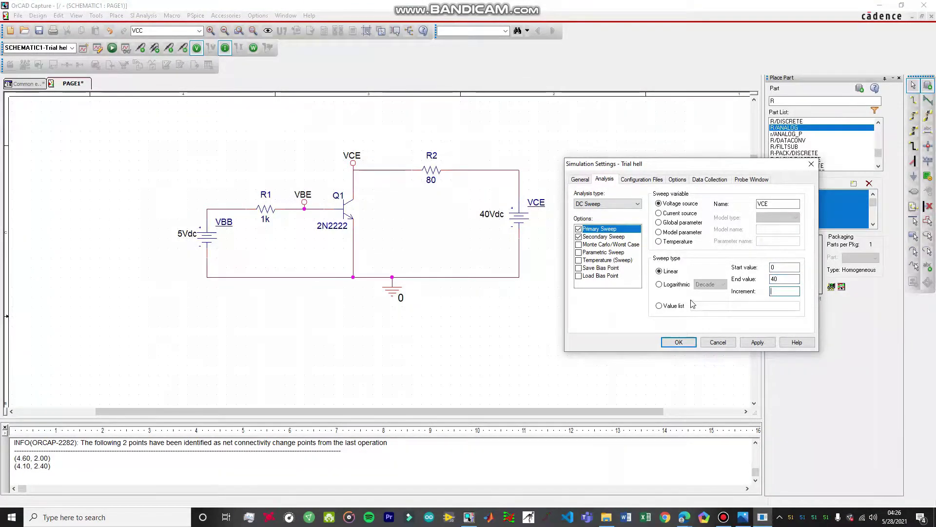
type("0.01")
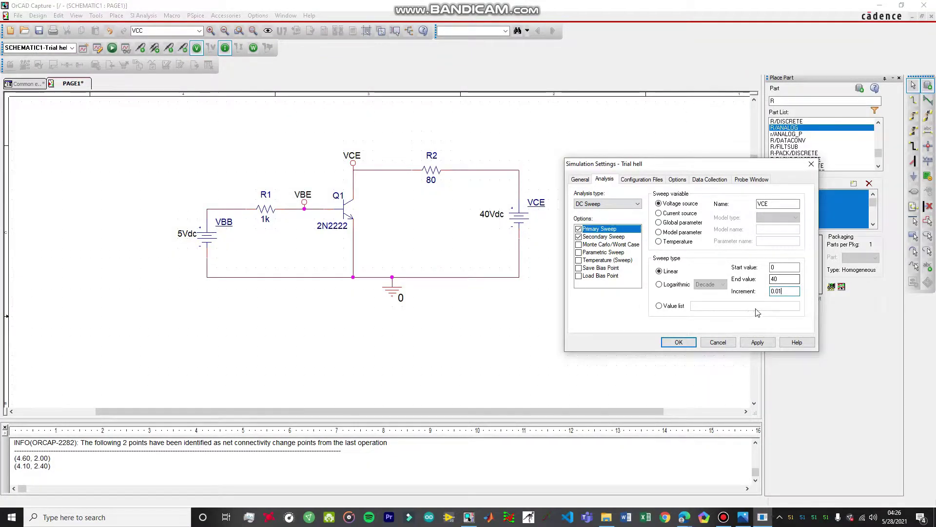
double_click(781, 292)
left_click(785, 292)
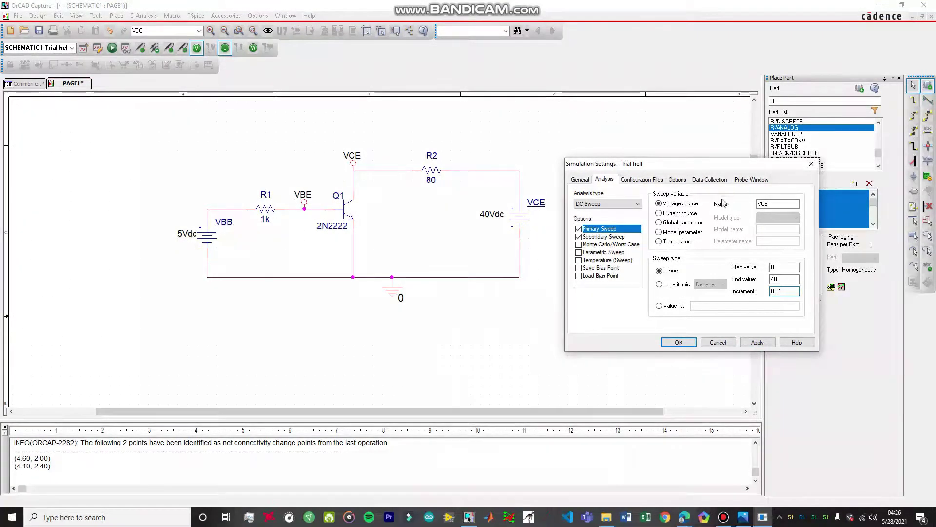
- Define the secondary sweep as a linear sweep of voltage source VBB from 1 to 6 with an increment of 1
left_click(603, 237)
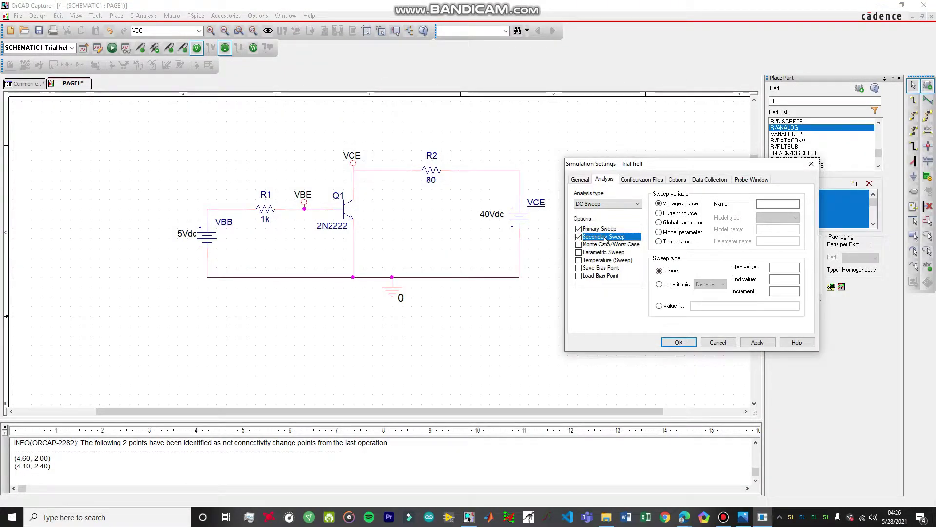
left_click(775, 204)
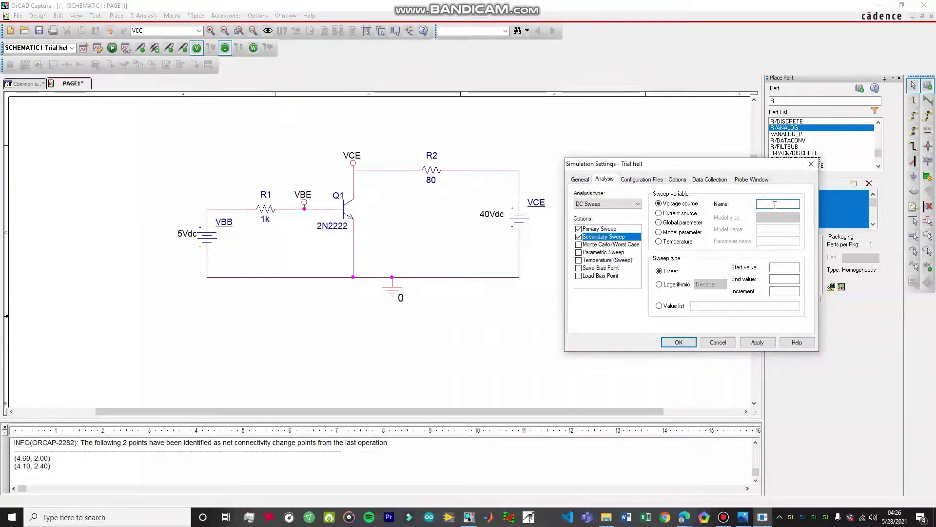
type("BB")
left_click(786, 266)
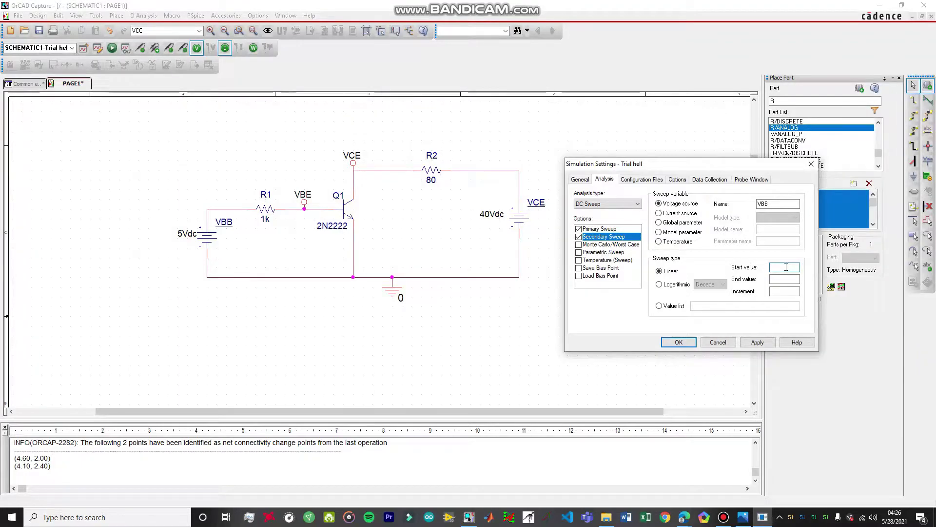
left_click(780, 280)
type("6")
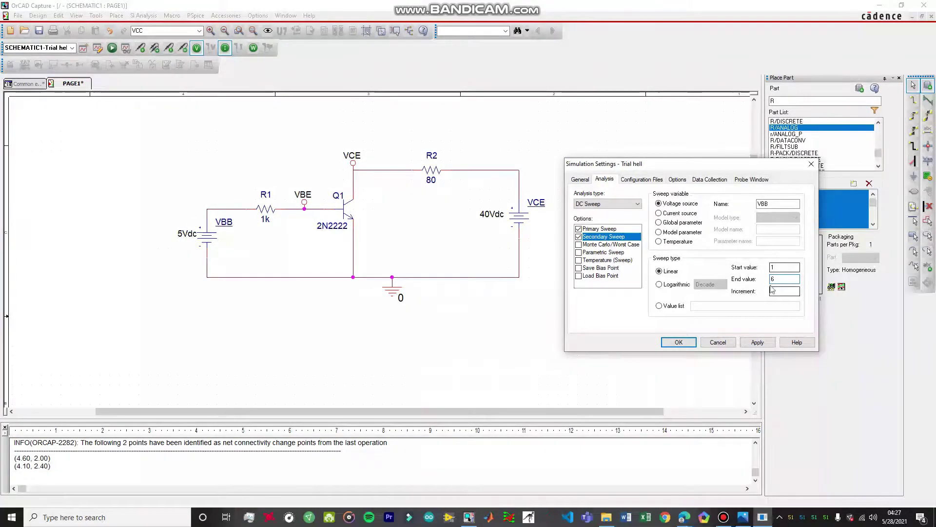
key("Tab")
type("1")
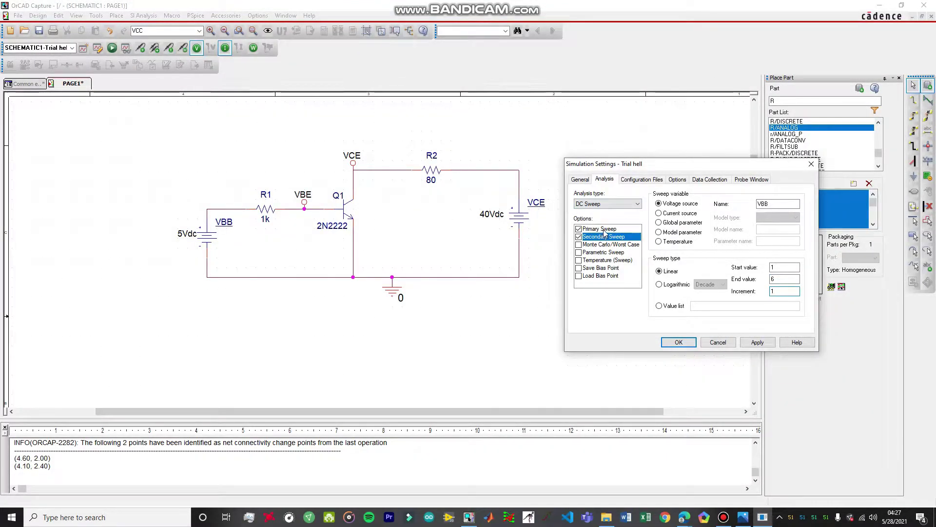
double_click(779, 268)
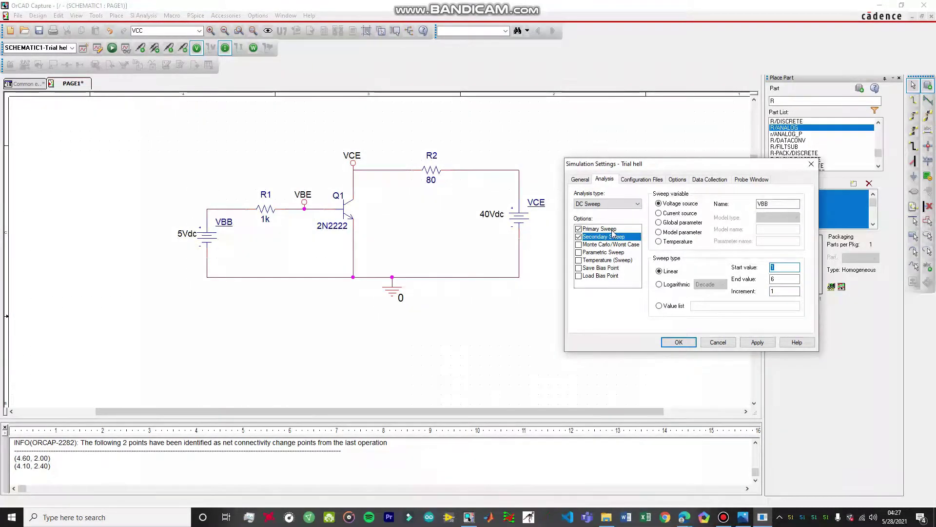
- Review the primary sweep settings for VCE and the secondary sweep settings for VBB against the voltage sources in the circuit
left_click(590, 229)
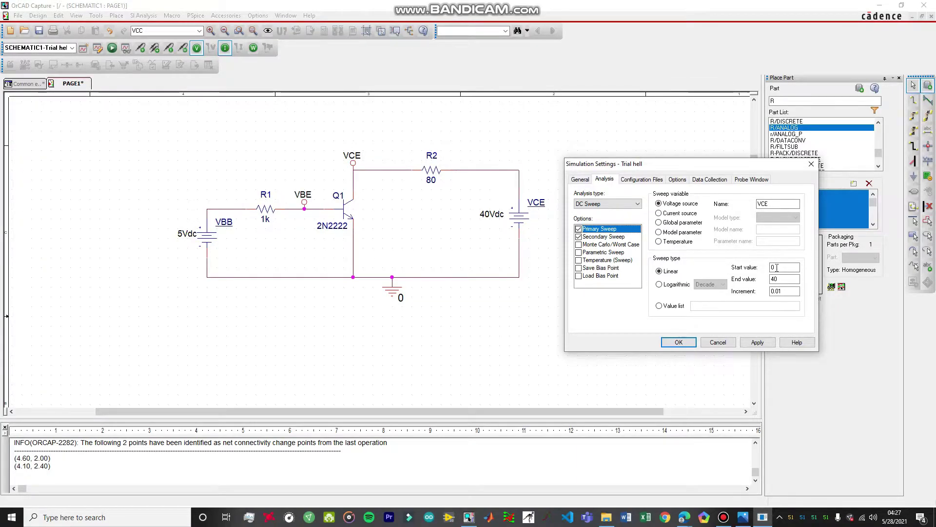
left_click(603, 236)
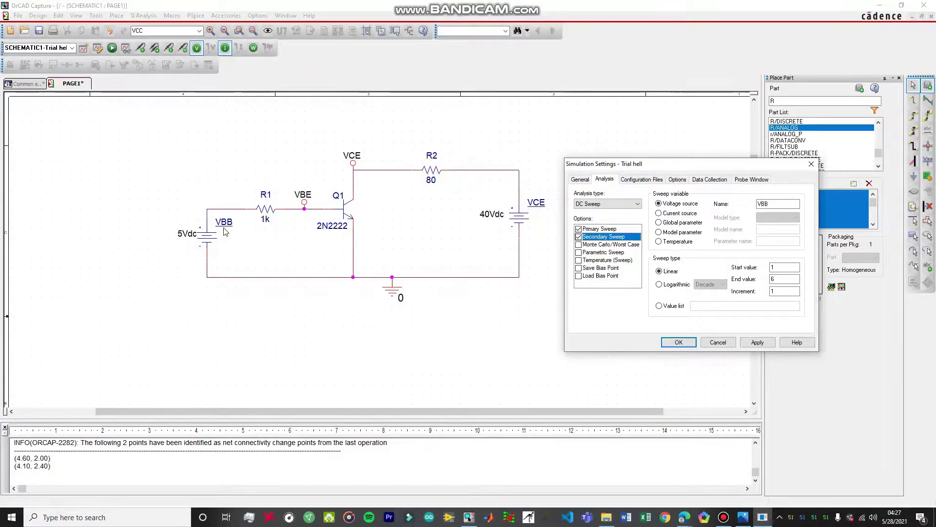
left_click(605, 229)
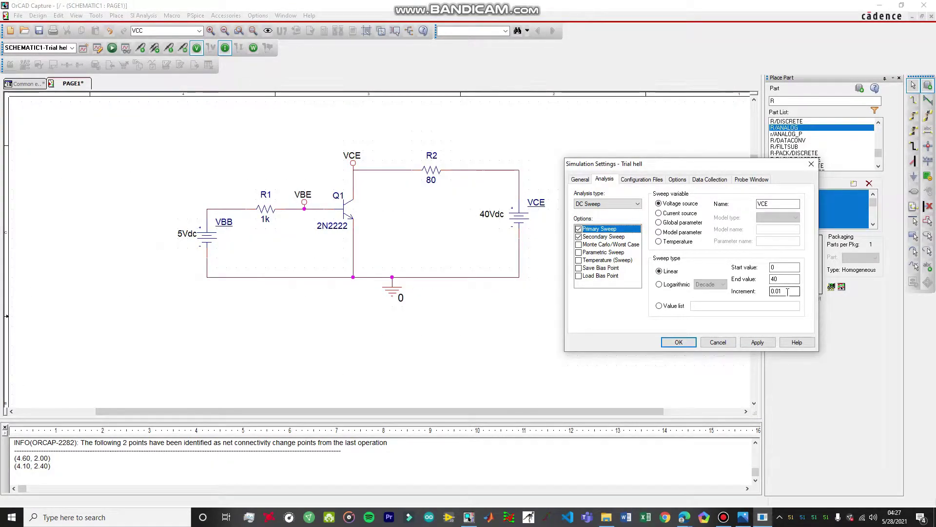
double_click(784, 291)
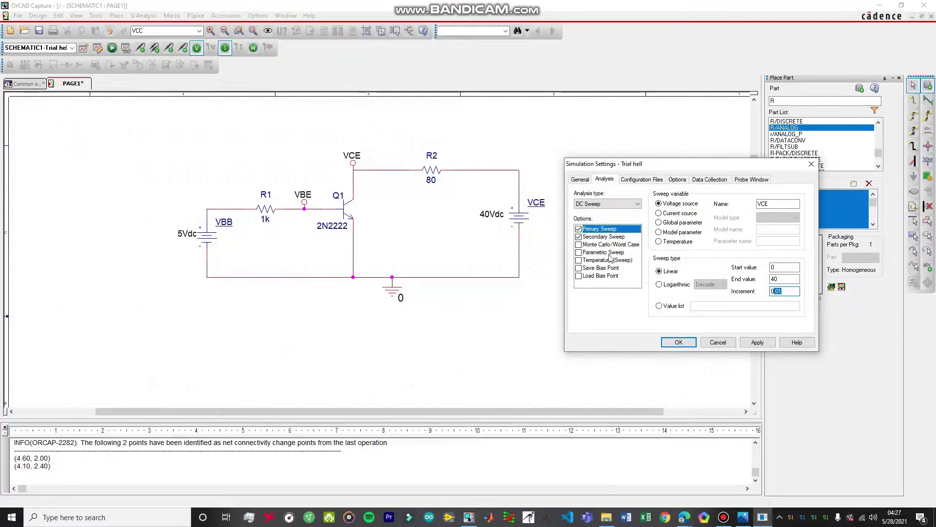
left_click(613, 237)
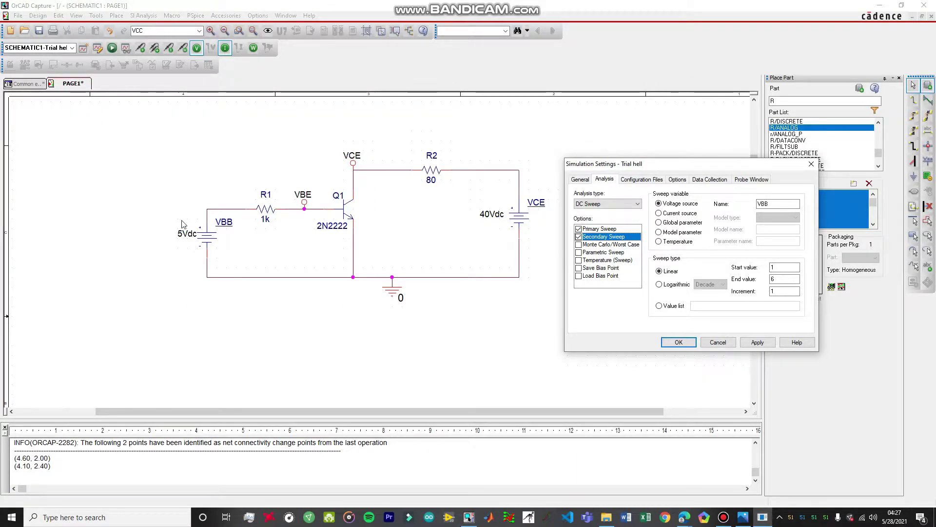
left_click(610, 230)
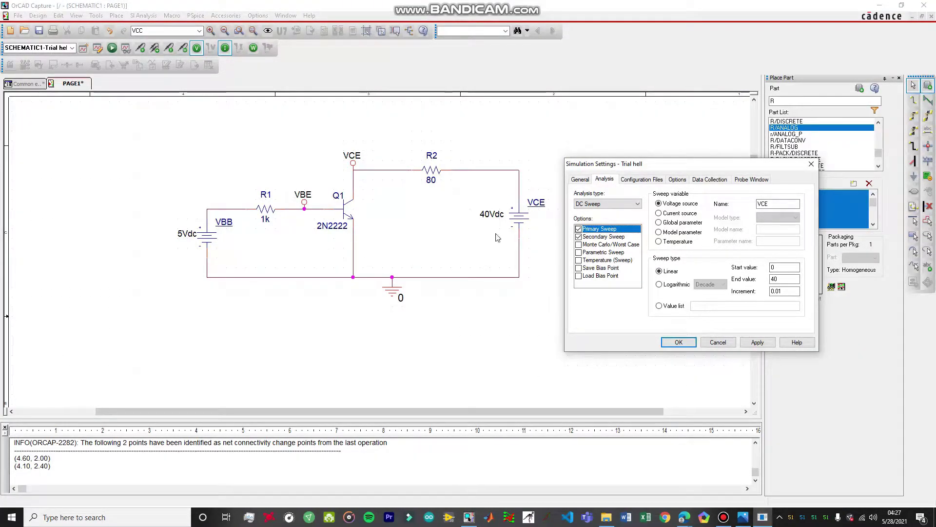
left_click(605, 236)
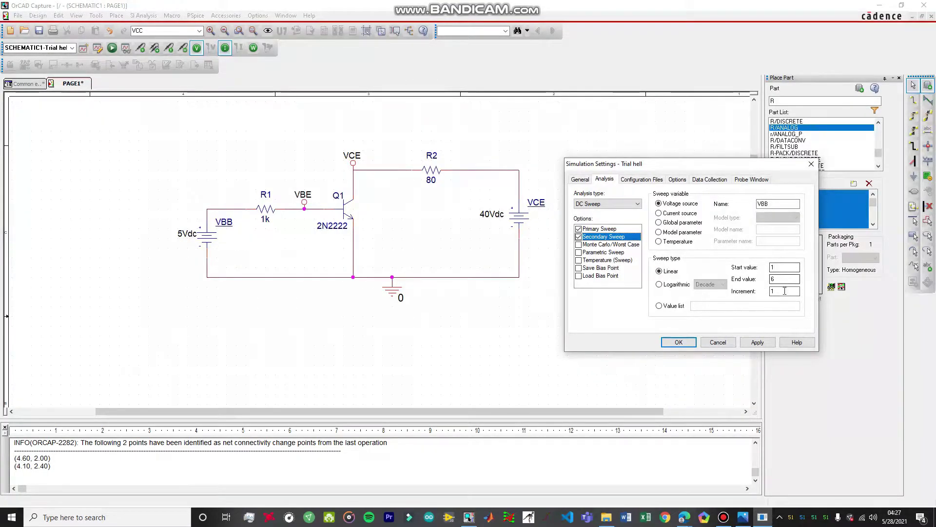
left_click(781, 269)
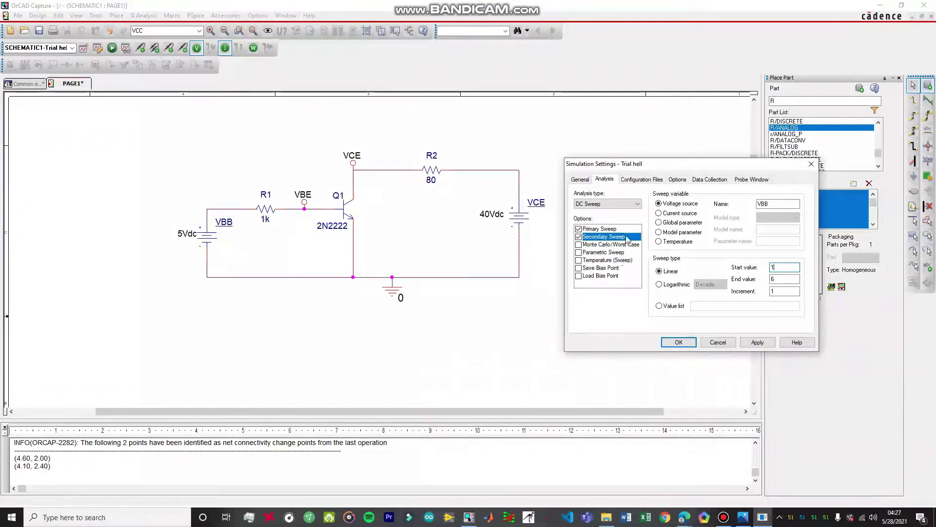
left_click(600, 228)
left_click(613, 237)
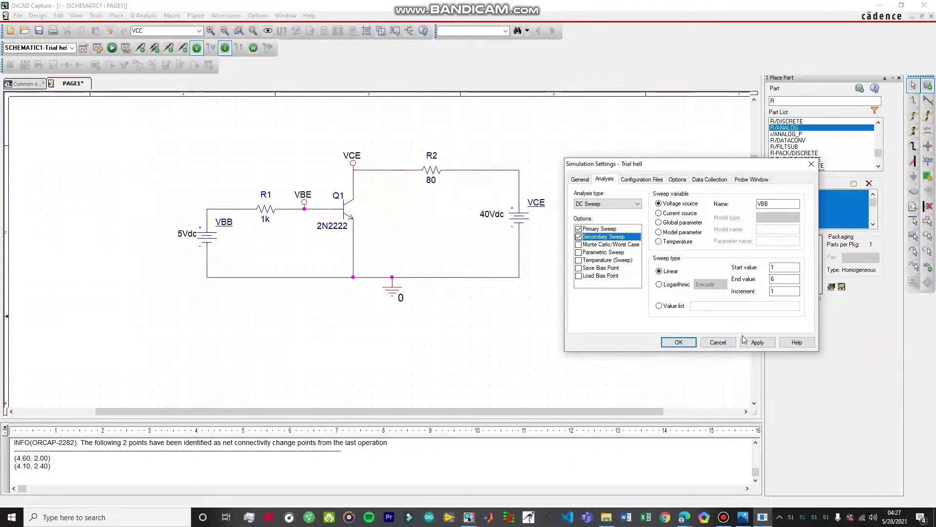
- Accept the simulation settings, run the PSpice simulation of the circuit, and switch to the PSpice A/D window
left_click(694, 344)
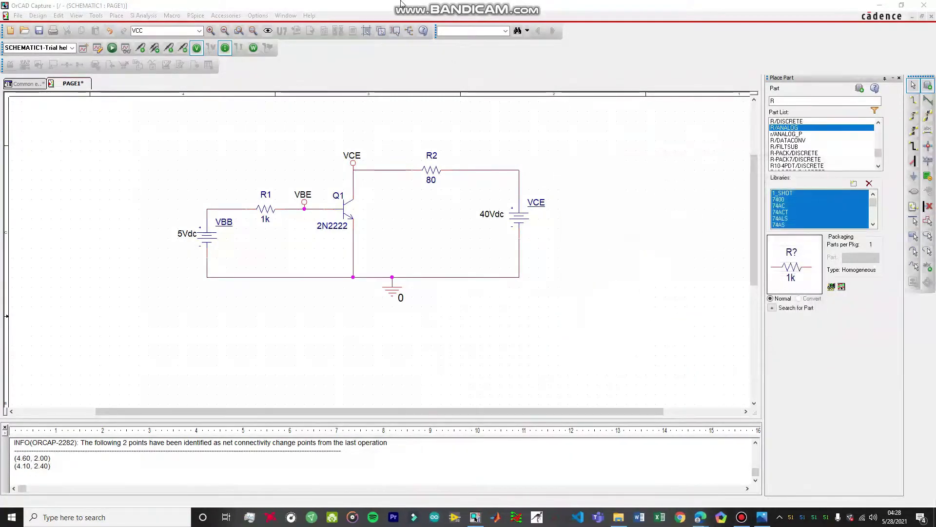
left_click(111, 48)
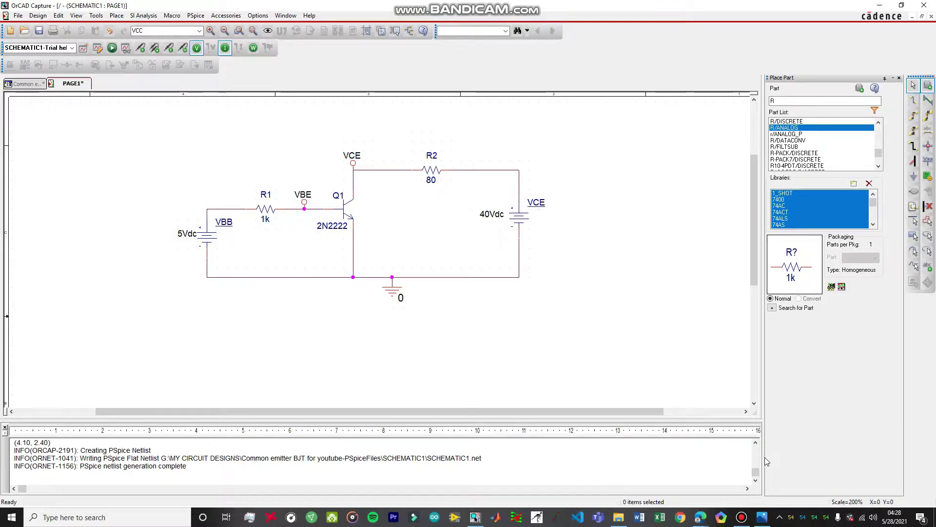
left_click(763, 517)
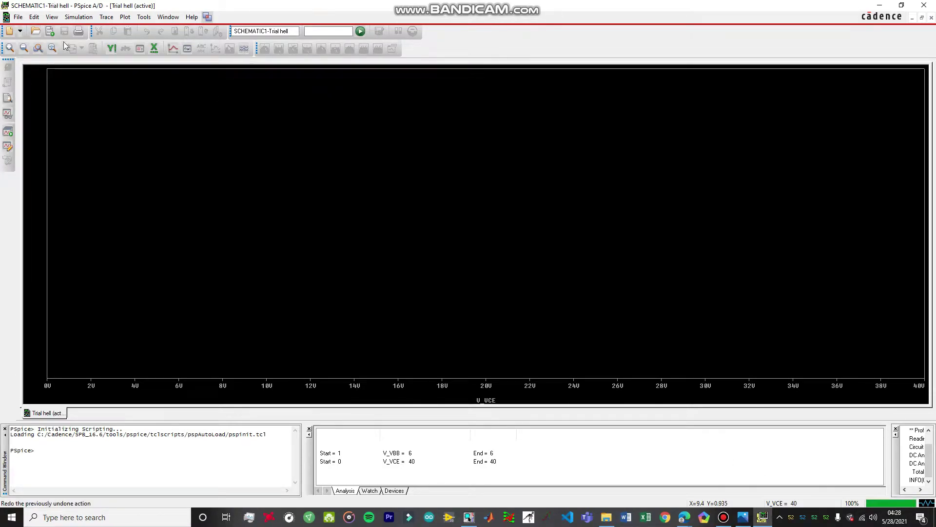
- Set the plot's X axis variable to V(VCE), leaving alias names, power and currents out of the variable list
left_click(131, 17)
left_click(133, 19)
left_click(133, 19)
left_click(134, 30)
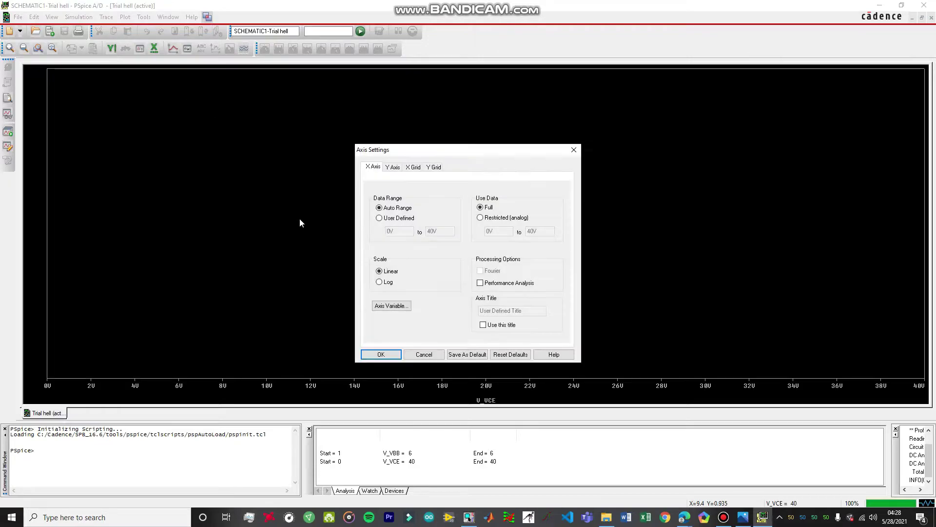
left_click(397, 304)
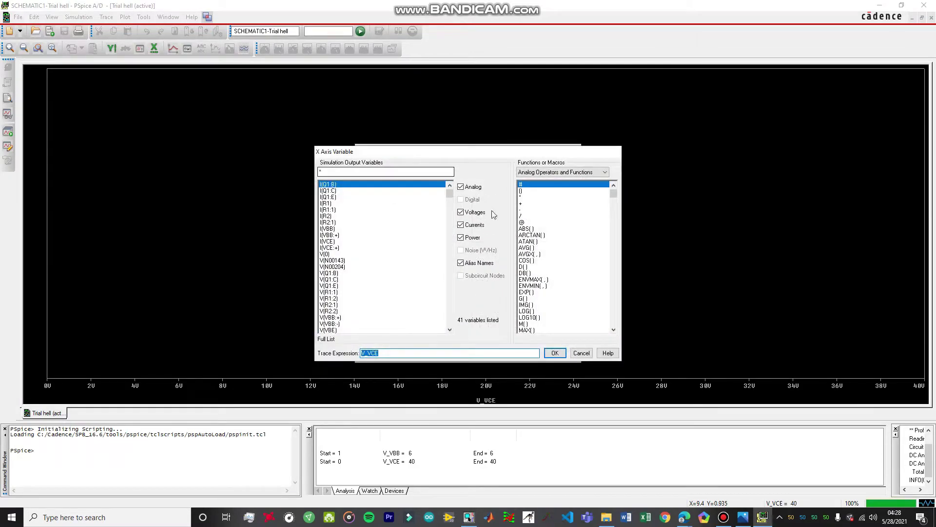
left_click(467, 264)
left_click(468, 238)
left_click(469, 225)
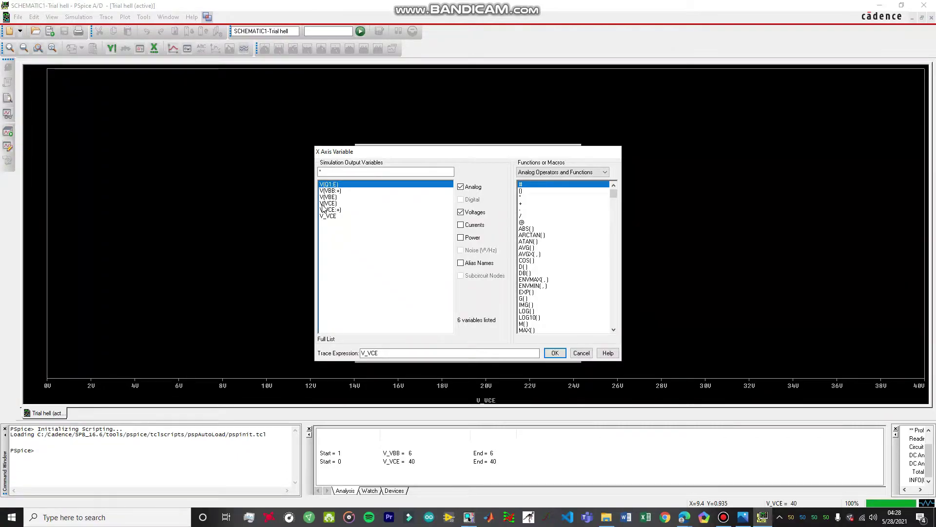
left_click(332, 203)
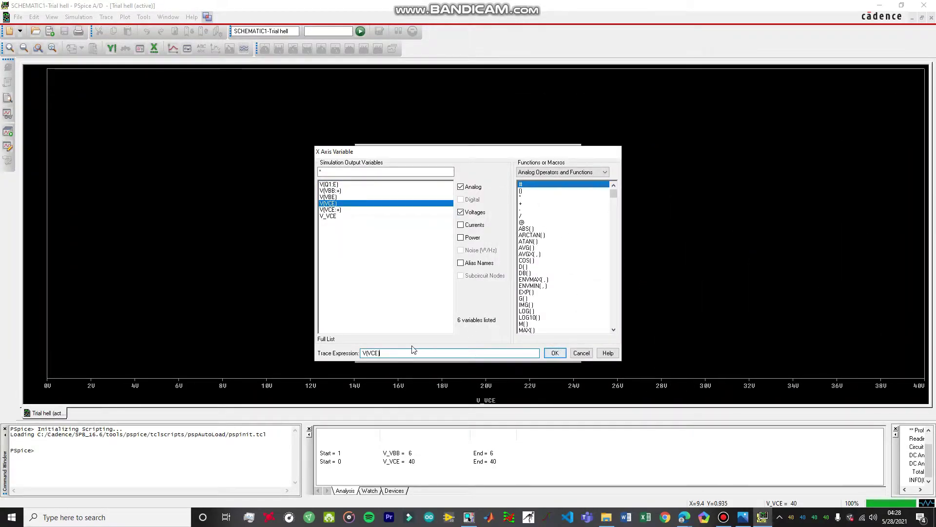
left_click(555, 352)
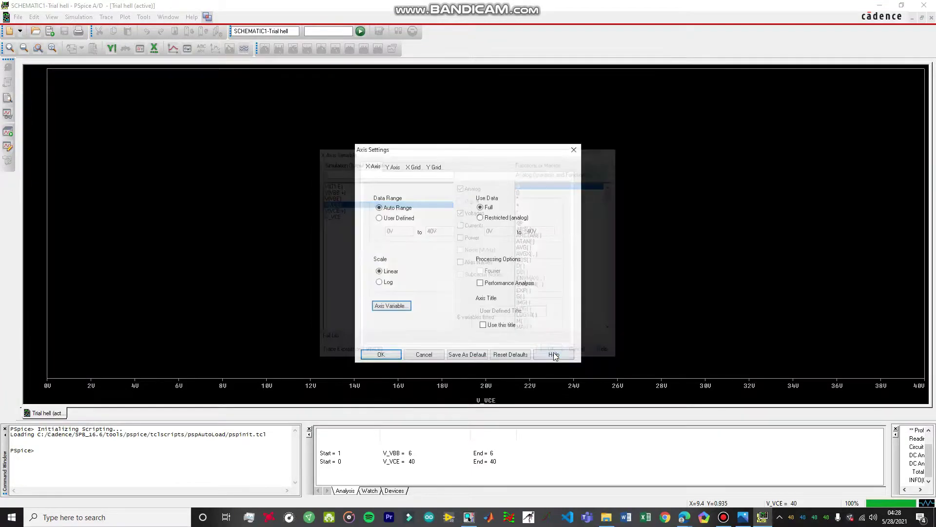
left_click(381, 354)
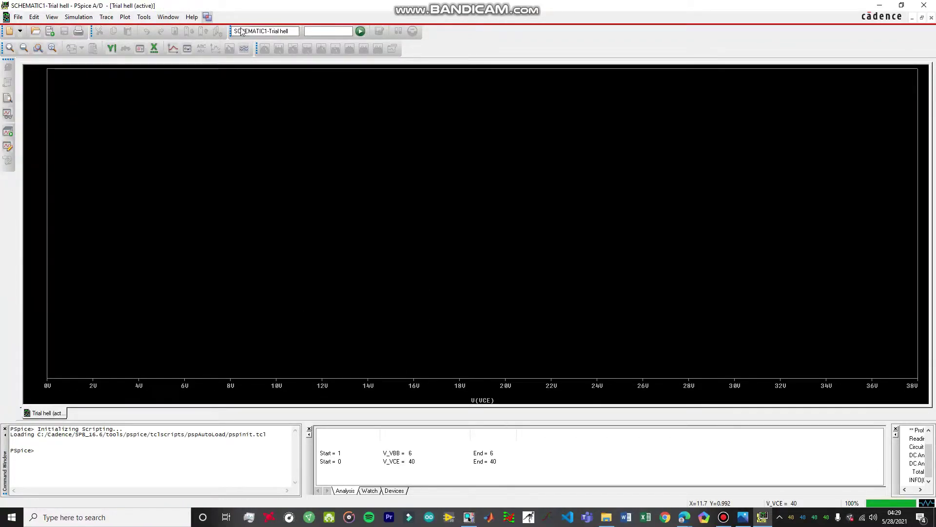
- Start adding a trace and limit the listed output variables to currents by excluding alias names, power and voltages
left_click(107, 16)
left_click(124, 29)
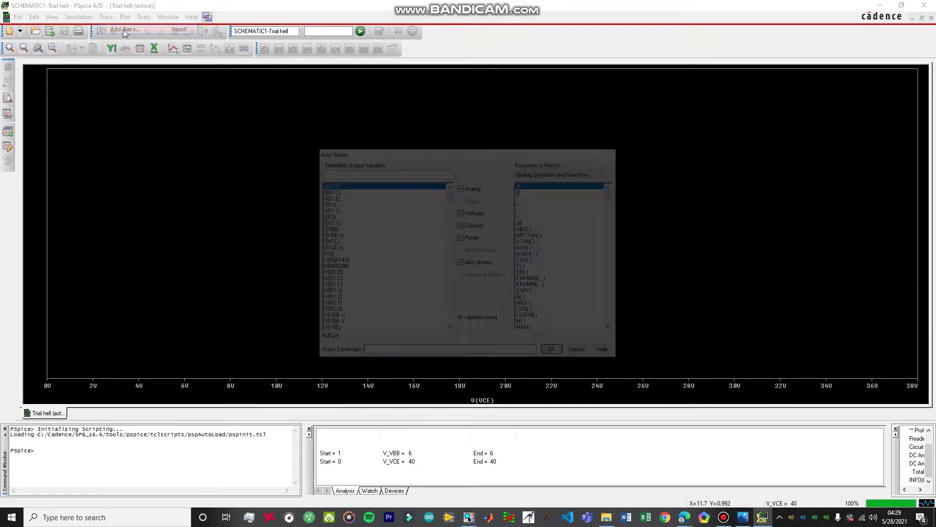
left_click(467, 263)
left_click(463, 238)
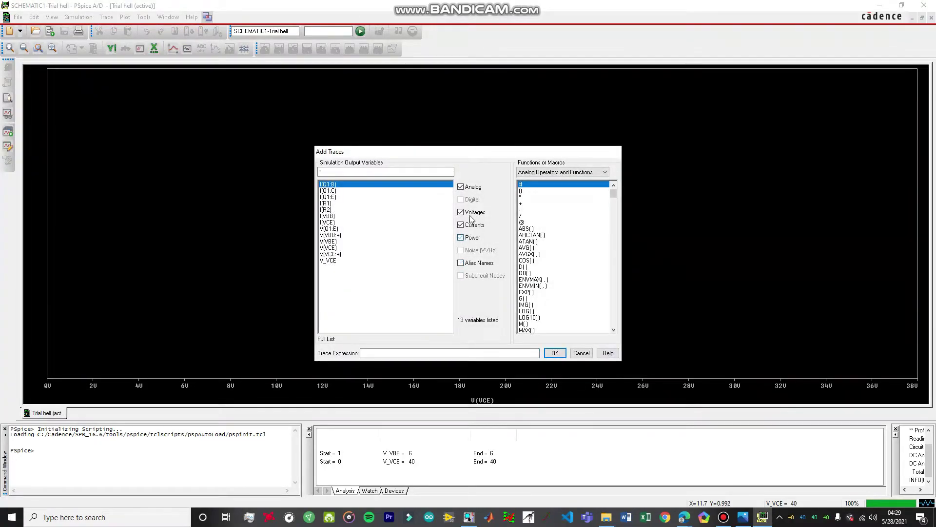
left_click(471, 217)
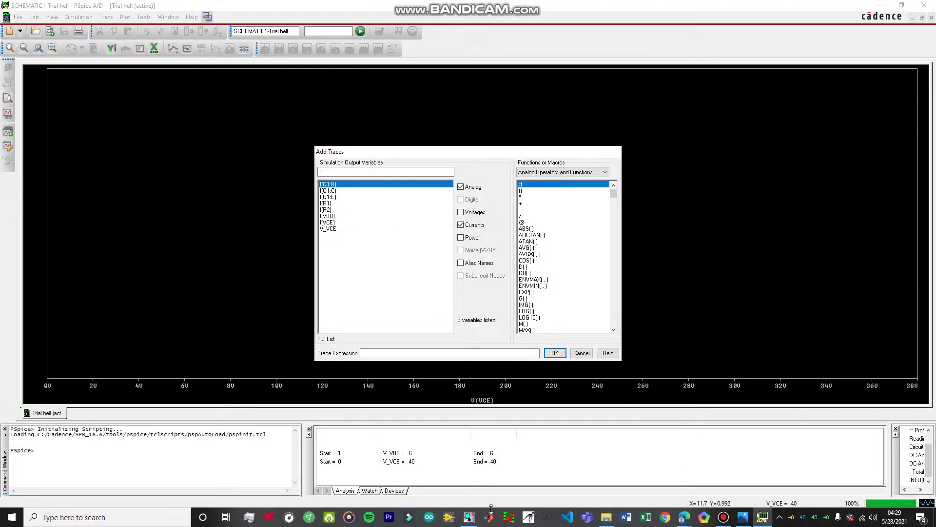
- Check R2 in the OrCAD Capture schematic and plot its negated current in PSpice A/D with the trace expression - I(R2)
left_click(468, 517)
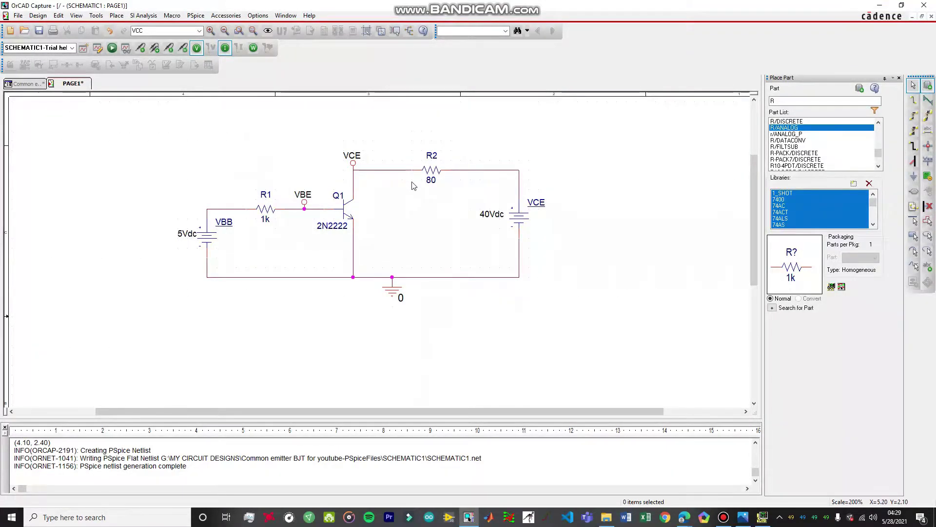
left_click(763, 521)
left_click(379, 352)
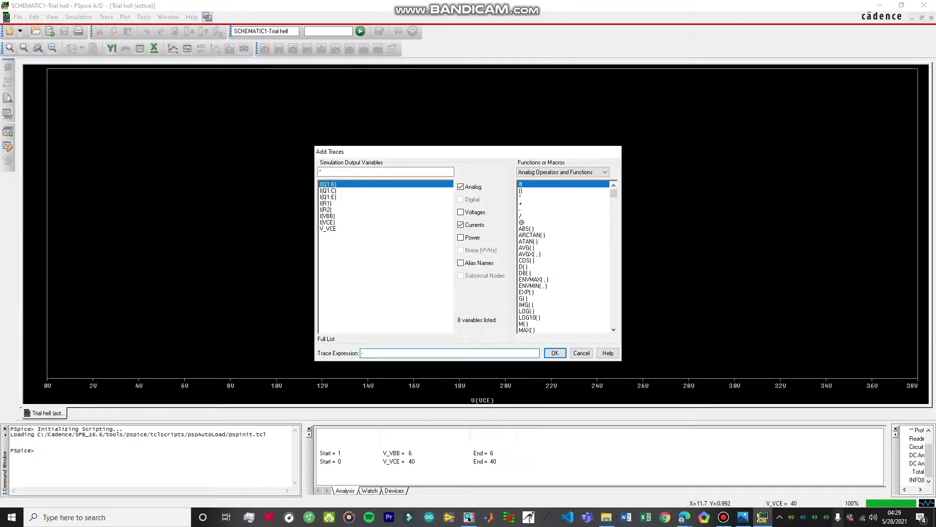
left_click(469, 517)
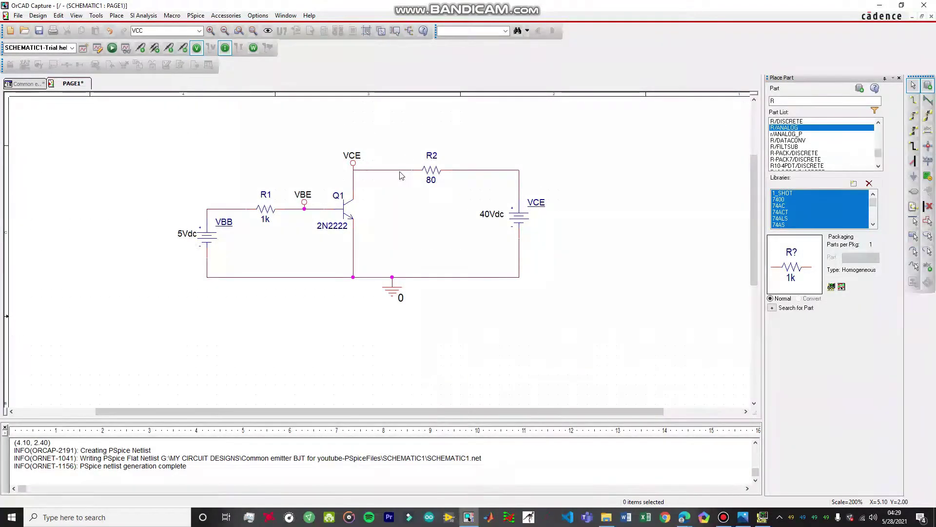
left_click(762, 517)
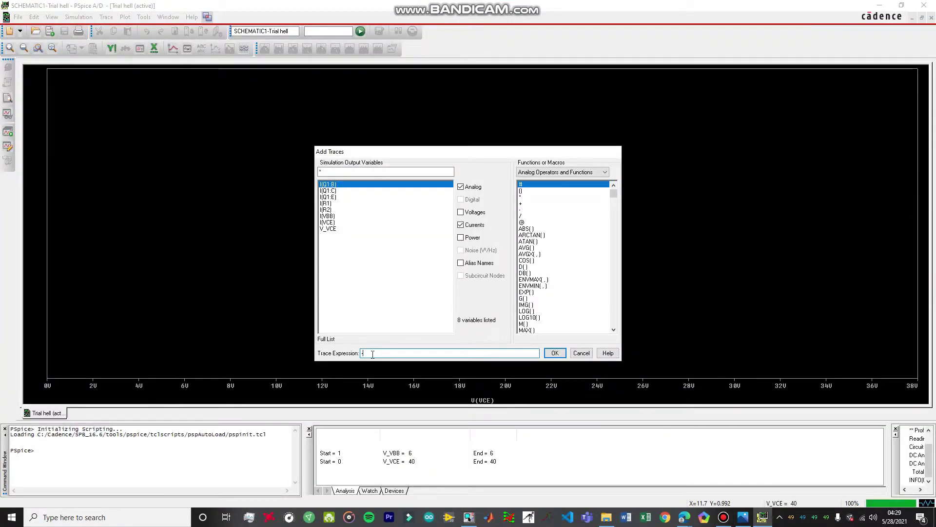
left_click(332, 210)
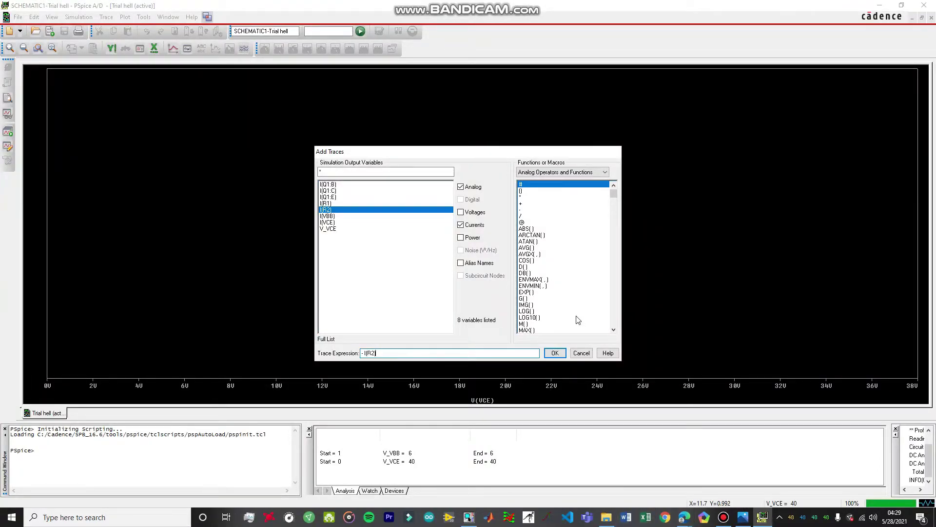
left_click(555, 353)
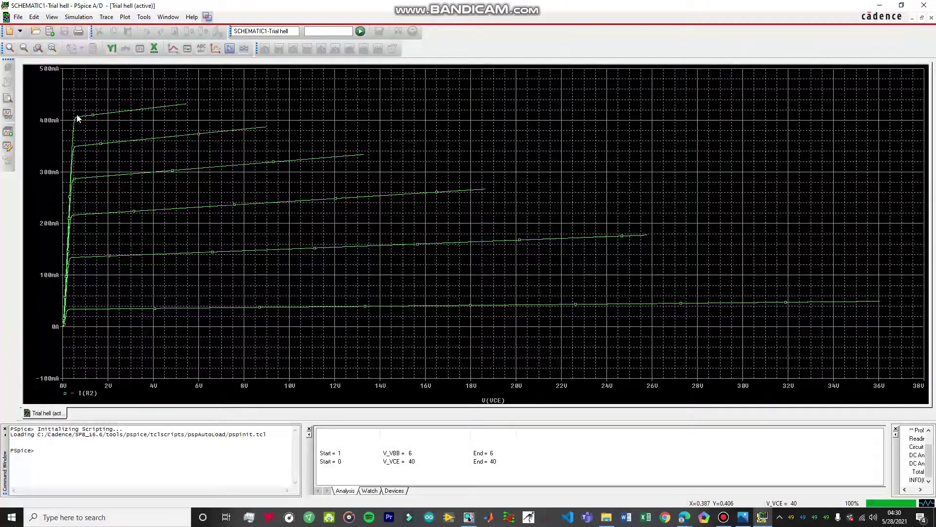
- Compare the plotted - I(R2) curves in PSpice A/D with the transistor, R2 and VCE supply in the OrCAD Capture schematic
left_click(488, 517)
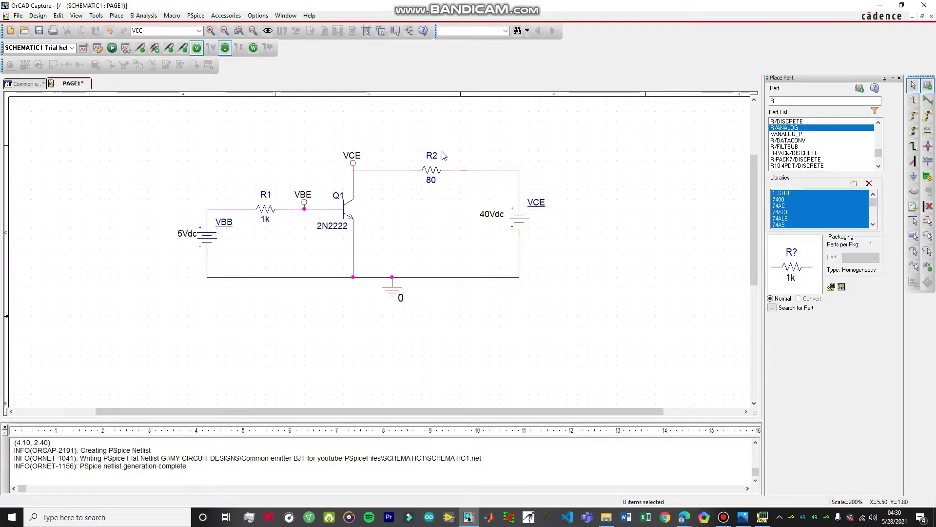
left_click(879, 5)
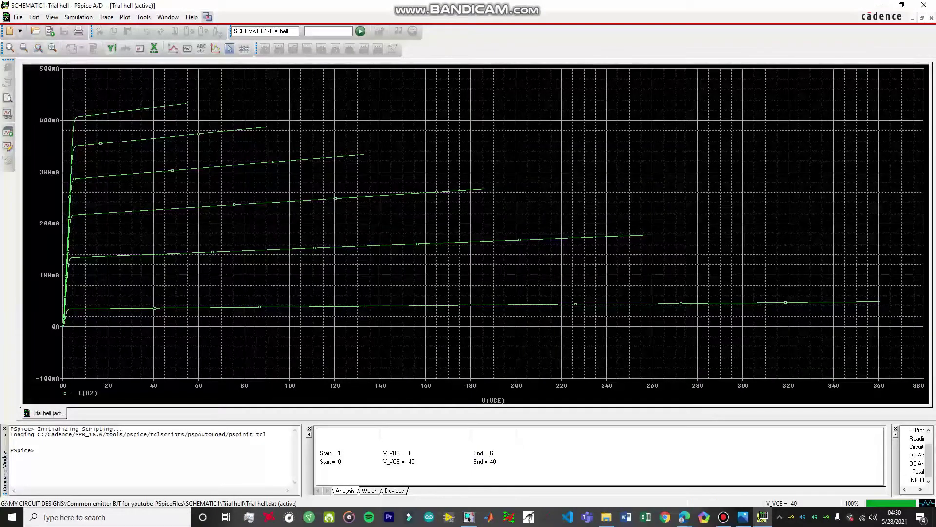
left_click(469, 518)
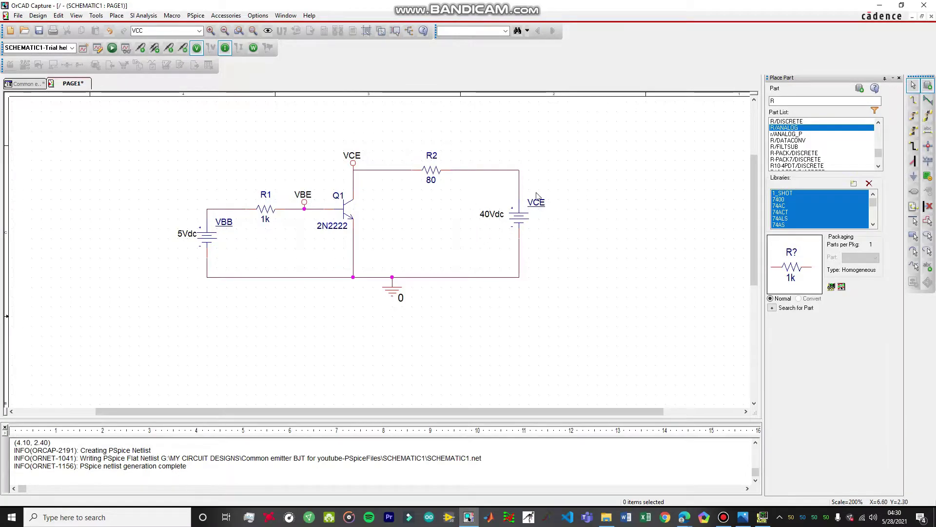
left_click(879, 5)
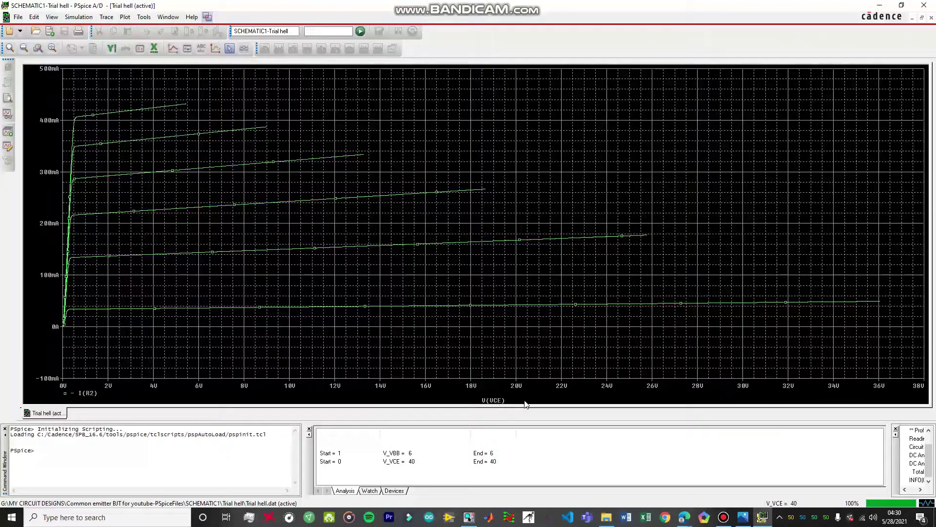
left_click(882, 7)
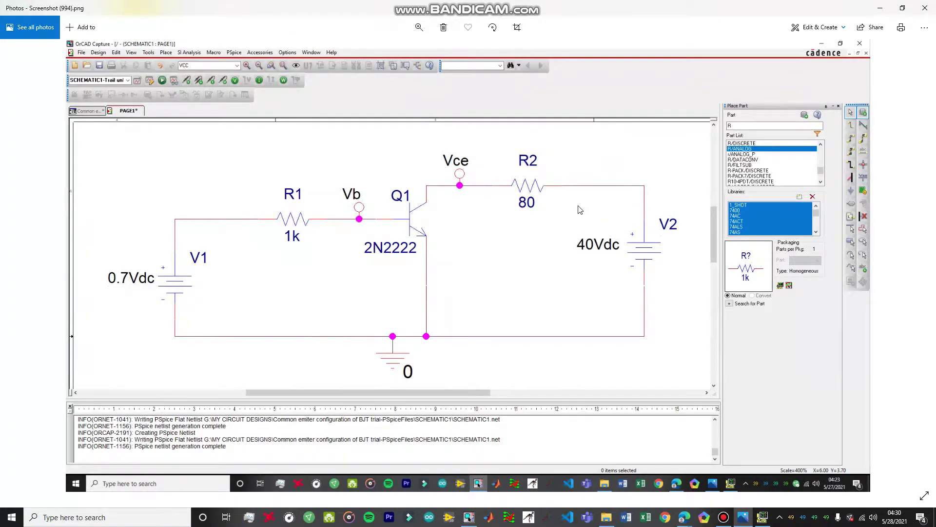
left_click(878, 9)
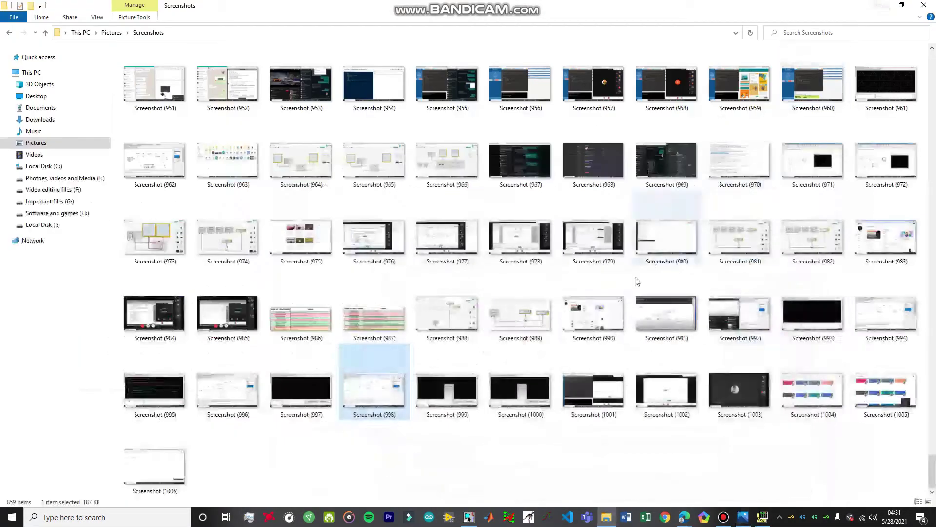
left_click(762, 516)
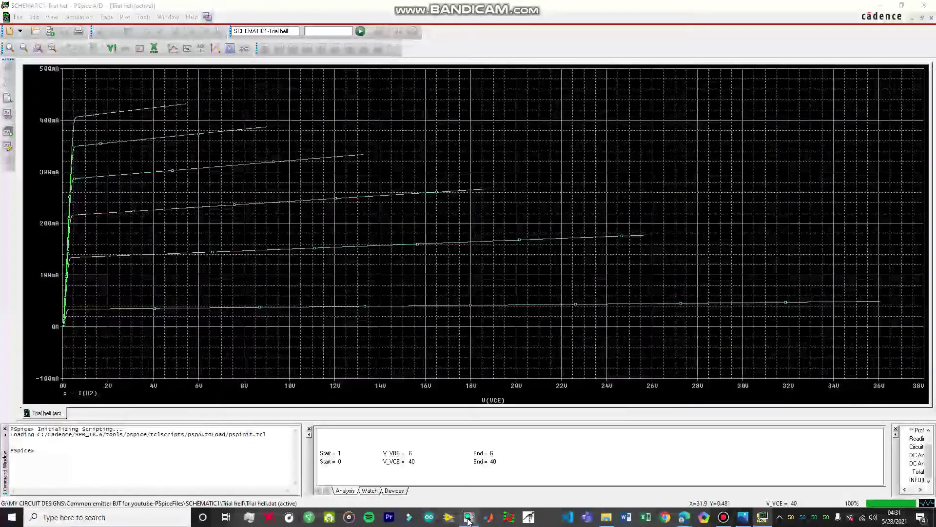
left_click(469, 517)
scroll(379, 252, "up", 1)
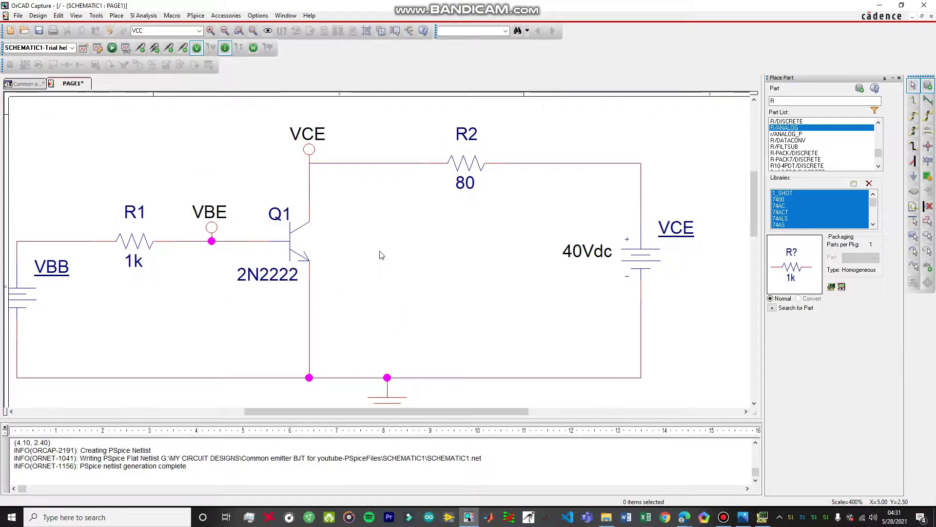
- Switch to PSpice A/D and give the - I(R2) trace a thicker line and a red colour
scroll(378, 253, "down", 1)
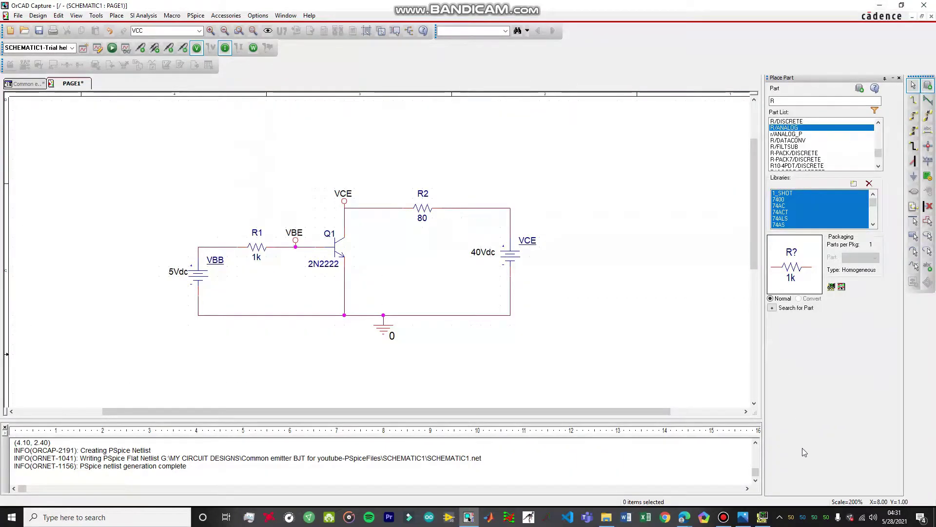
left_click(763, 517)
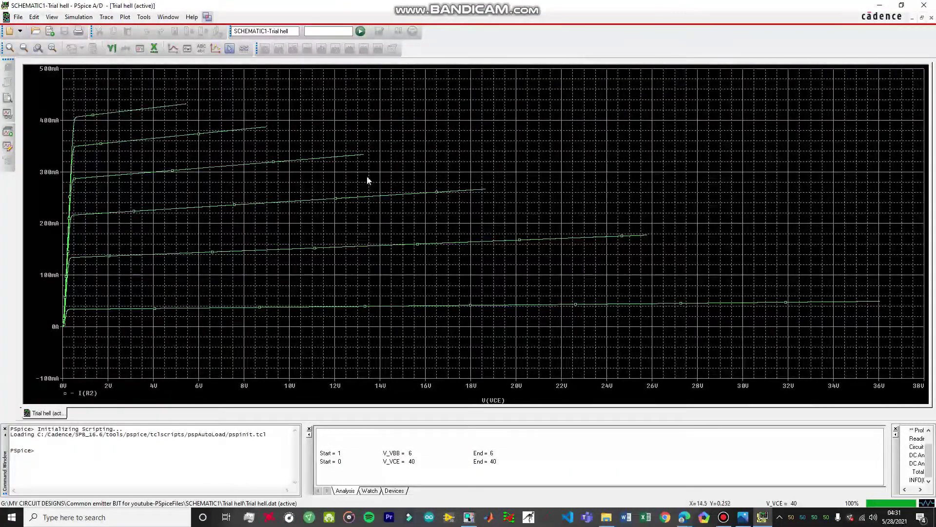
right_click(210, 135)
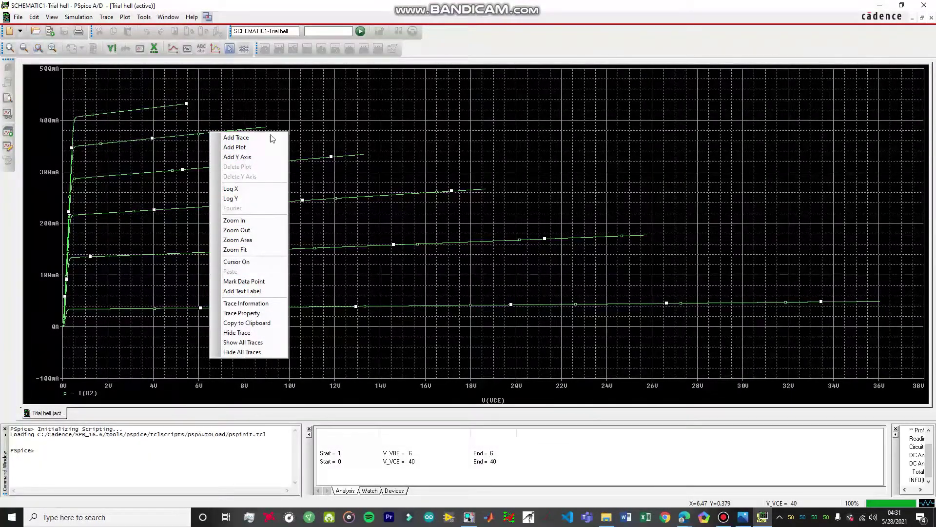
left_click(241, 313)
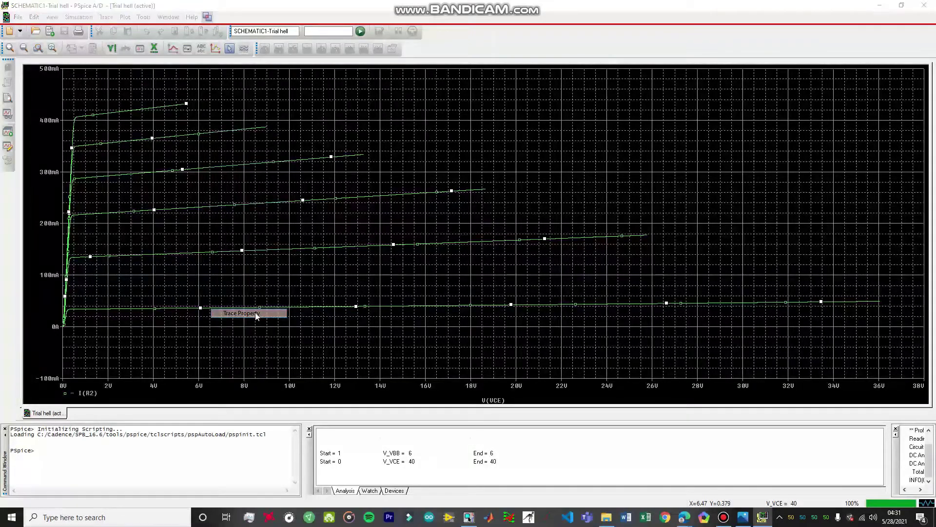
left_click(67, 99)
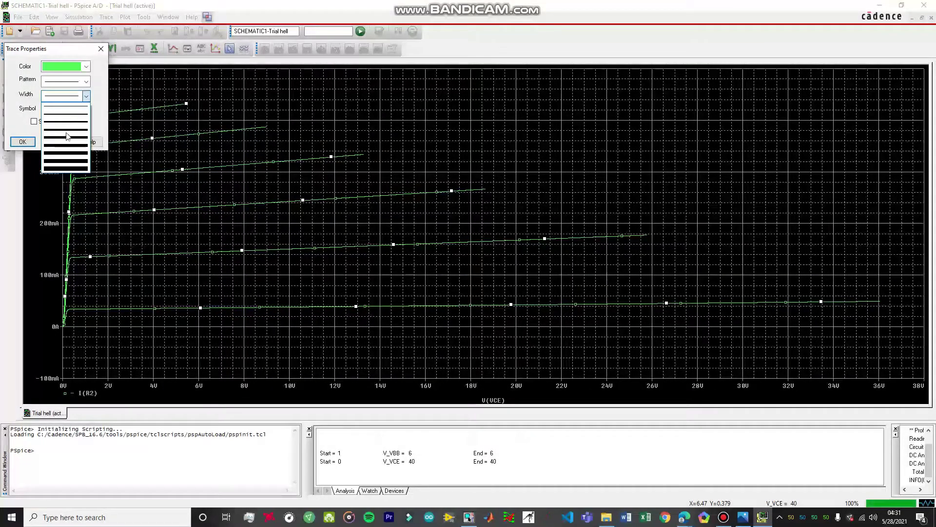
left_click(75, 143)
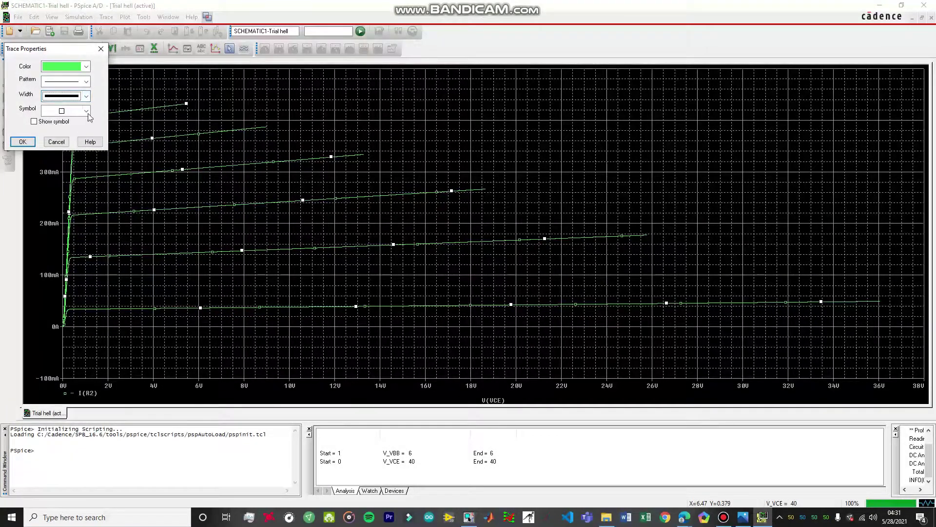
left_click(85, 69)
left_click(72, 91)
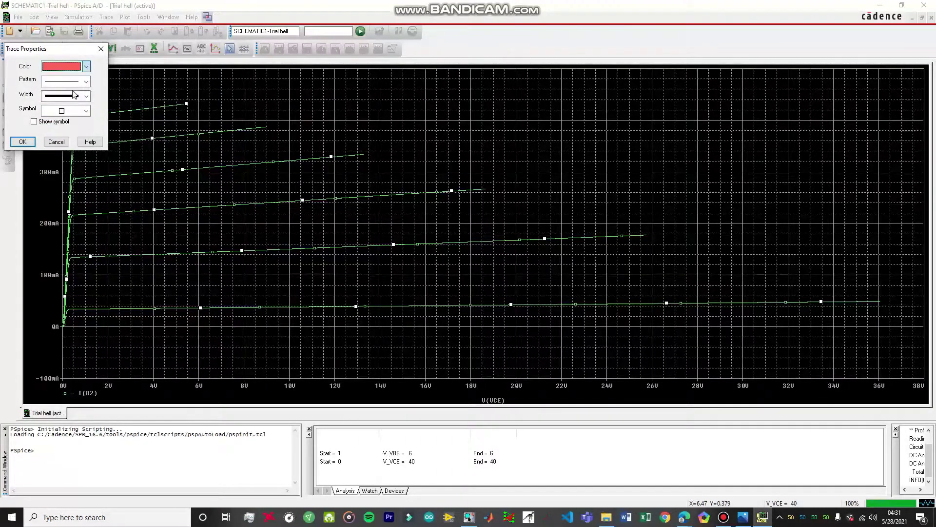
left_click(22, 142)
left_click(418, 240)
- Set the plot's X axis to a user-defined data range of 0 V to 2 V
double_click(467, 383)
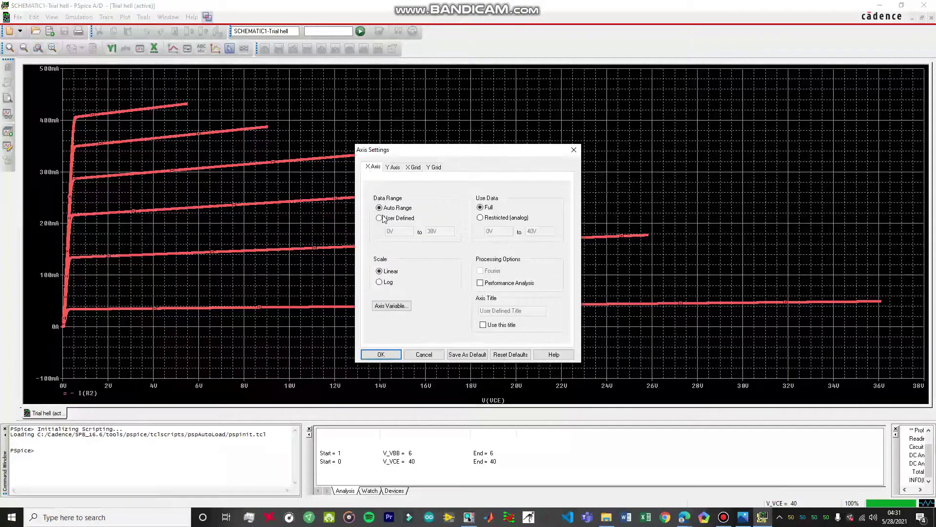
double_click(397, 231)
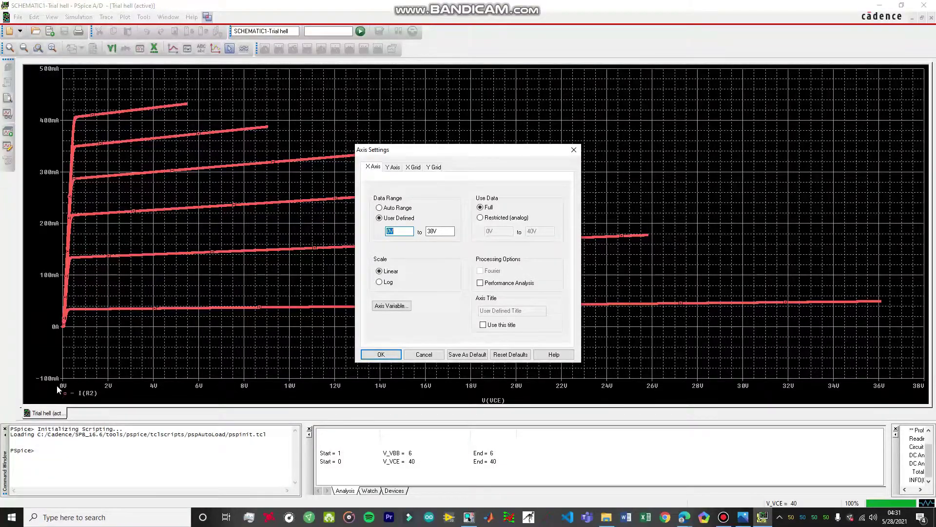
left_click(431, 231)
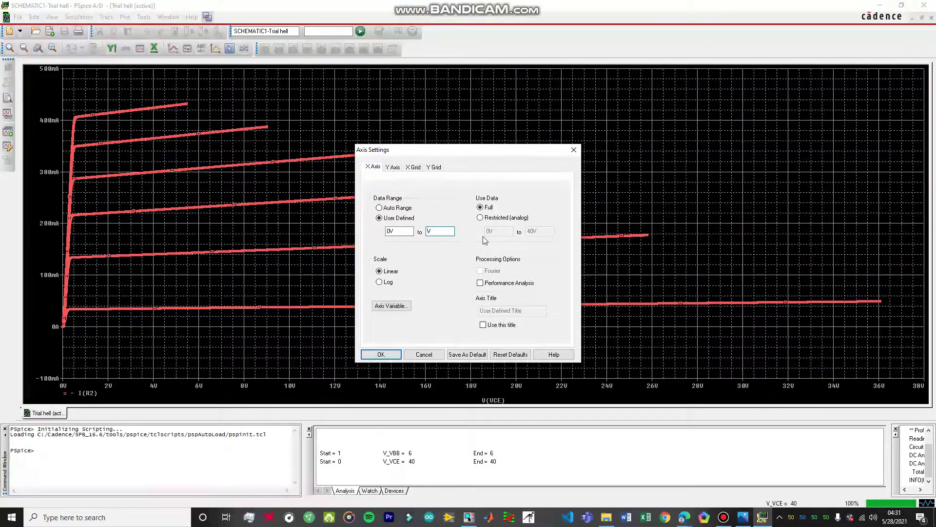
type("2")
left_click(391, 355)
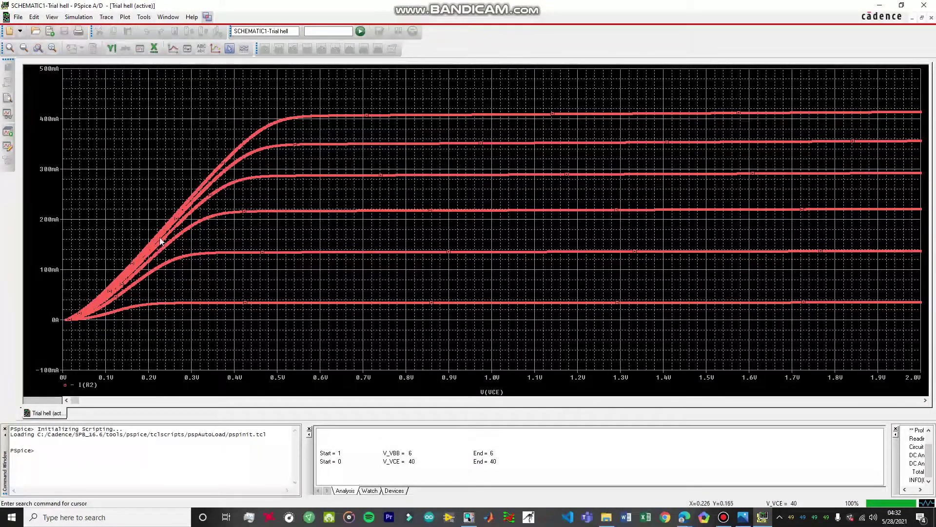
- Return the plot's X axis data range to Auto Range
left_click(125, 17)
left_click(148, 30)
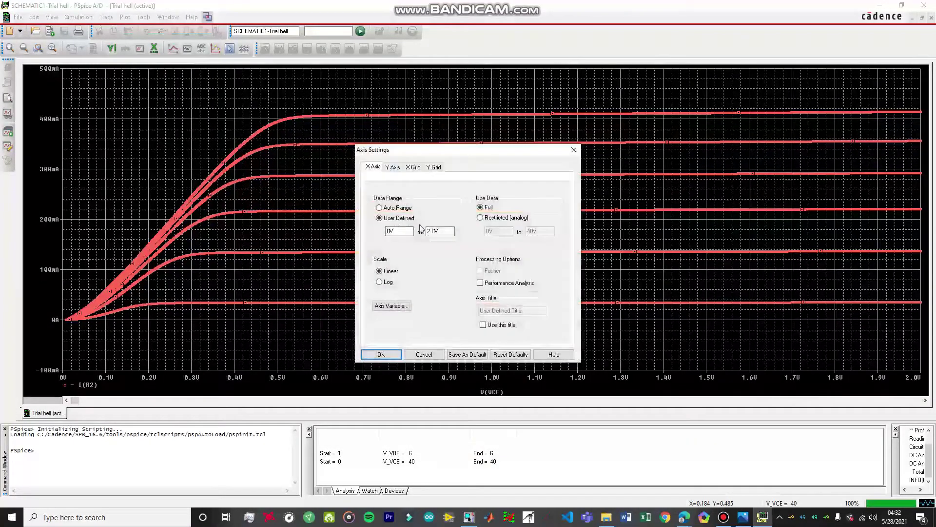
left_click(379, 208)
left_click(381, 354)
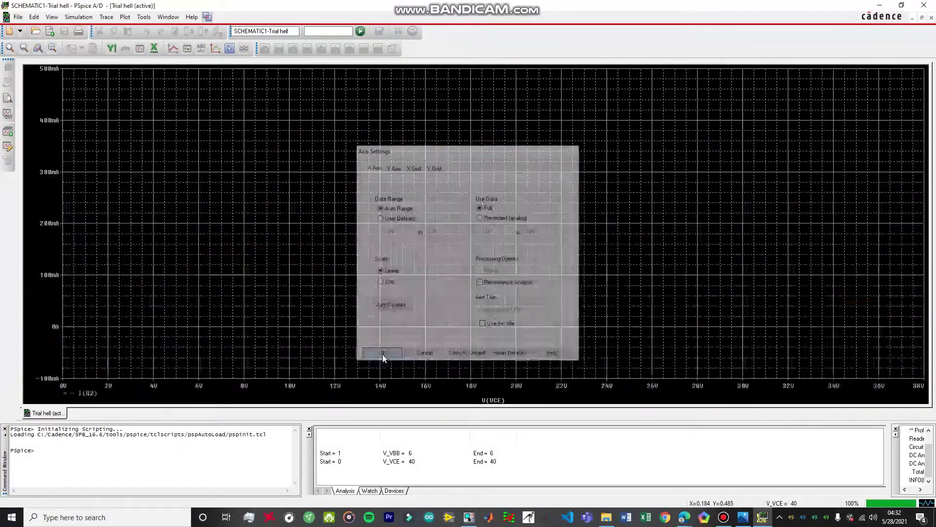
- Display the trace cursor and move it along the third curve from the top to about 2.6 V
left_click(106, 17)
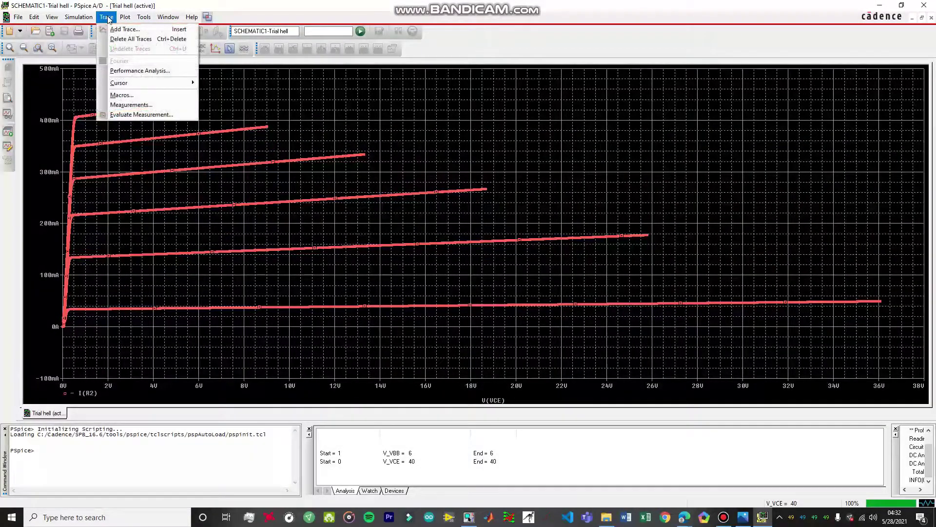
mouse_move(135, 86)
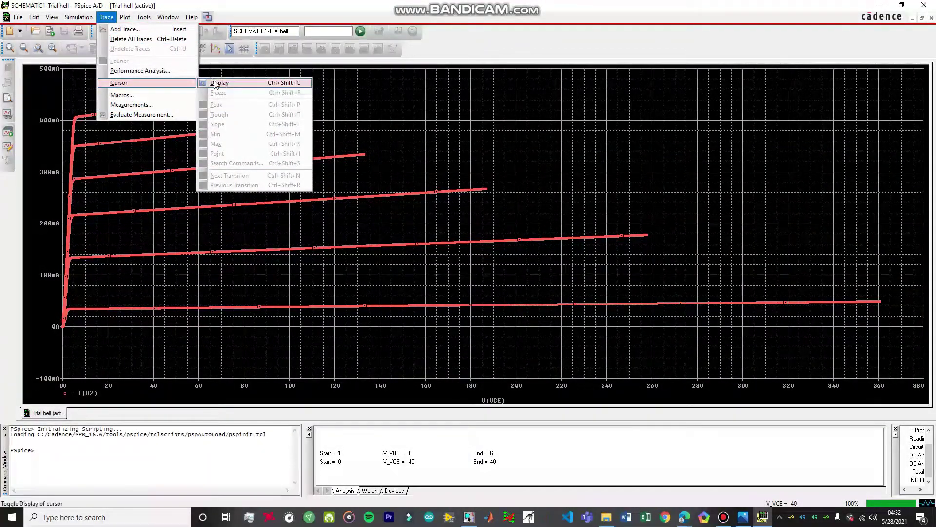
left_click(214, 83)
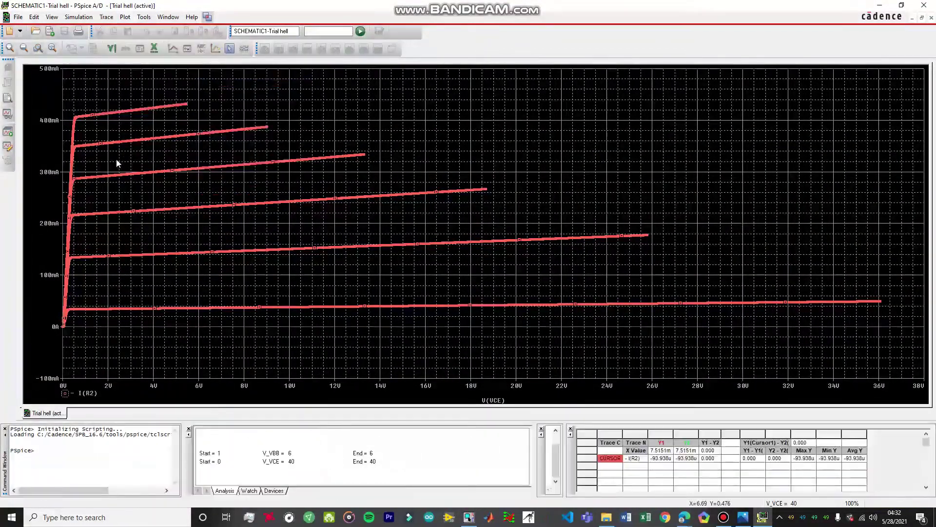
left_click(87, 197)
mouse_move(88, 195)
left_mouse_down()
mouse_move(100, 178)
mouse_move(122, 175)
left_mouse_up()
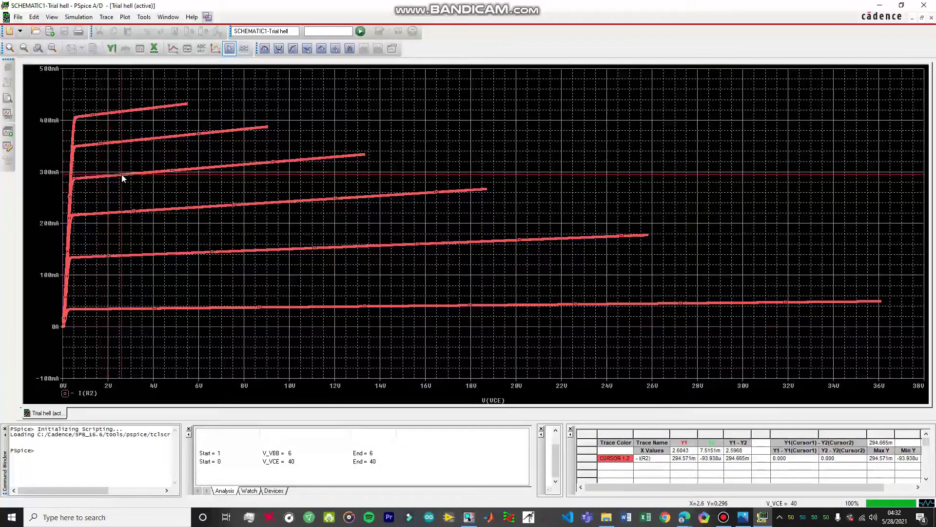
- Turn off the cursor display on the plot
left_click(107, 17)
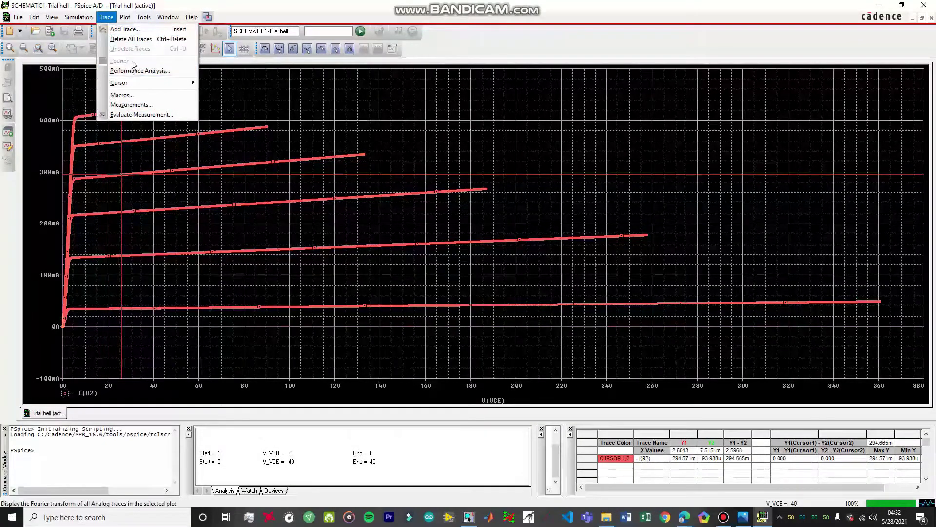
mouse_move(78, 17)
left_click(229, 48)
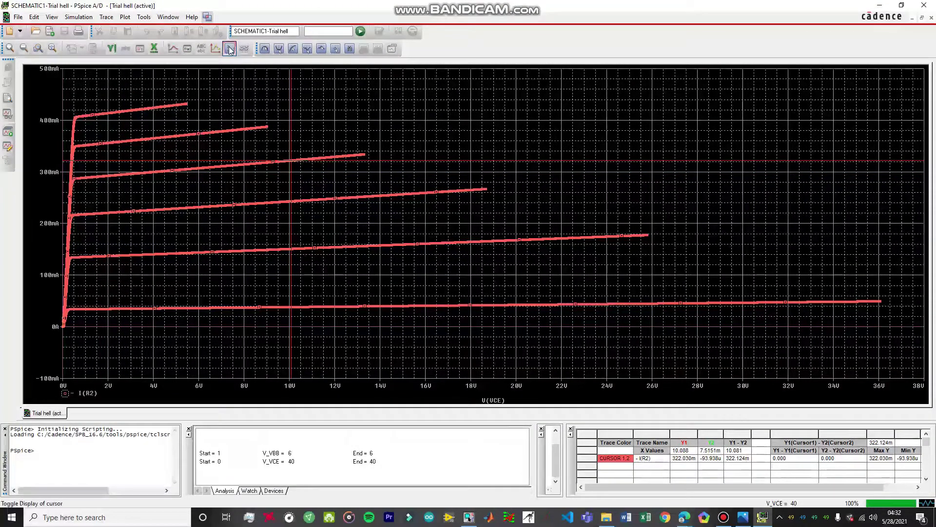
- Display the cursor again and trace the third curve from the top to about 7.38 V
left_click(108, 18)
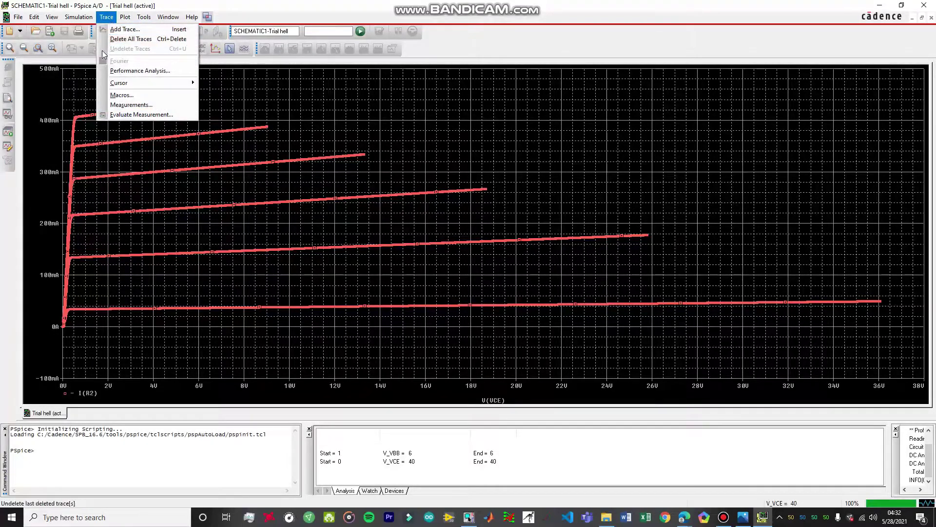
mouse_move(149, 83)
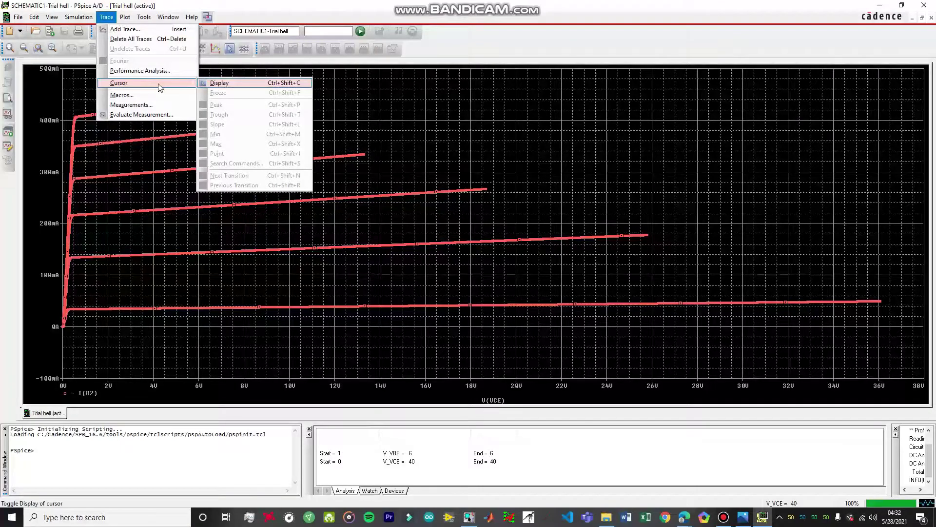
left_click(219, 83)
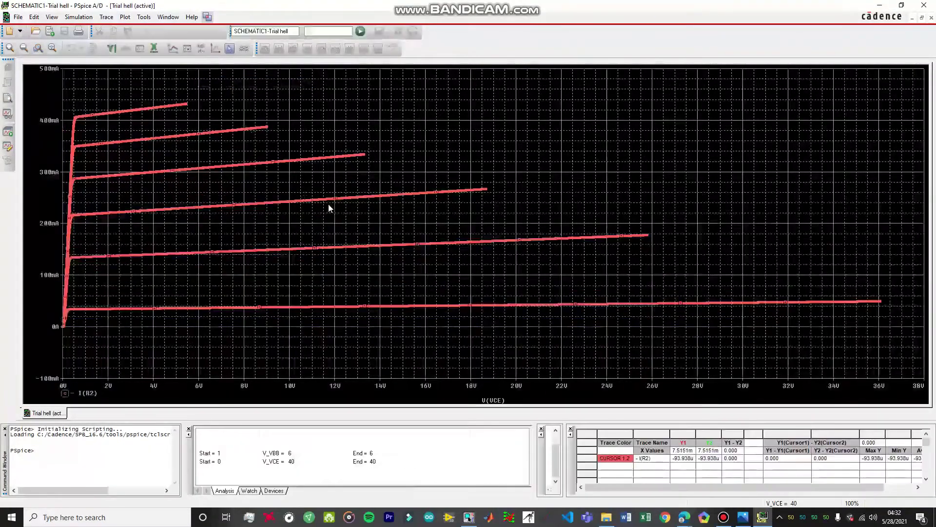
left_click(140, 179)
left_click(147, 205)
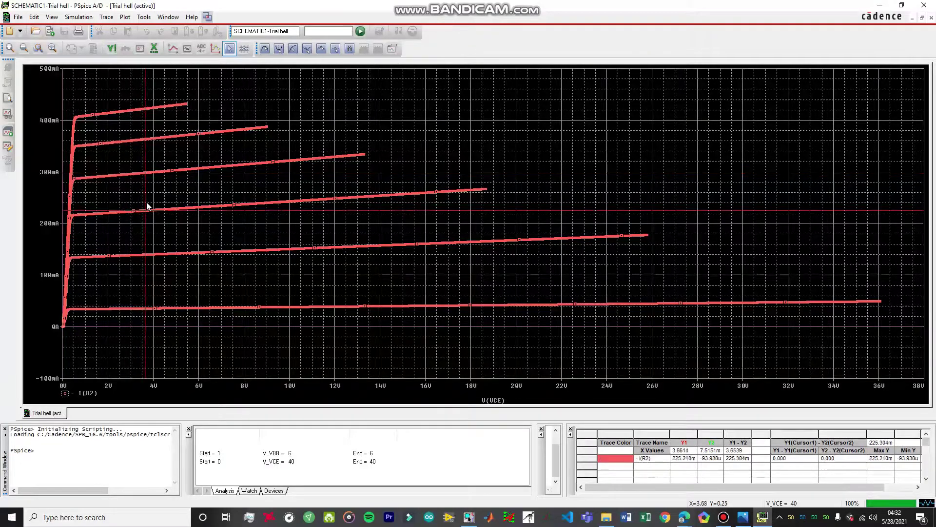
left_click(170, 174)
left_click_drag(170, 174, 231, 168)
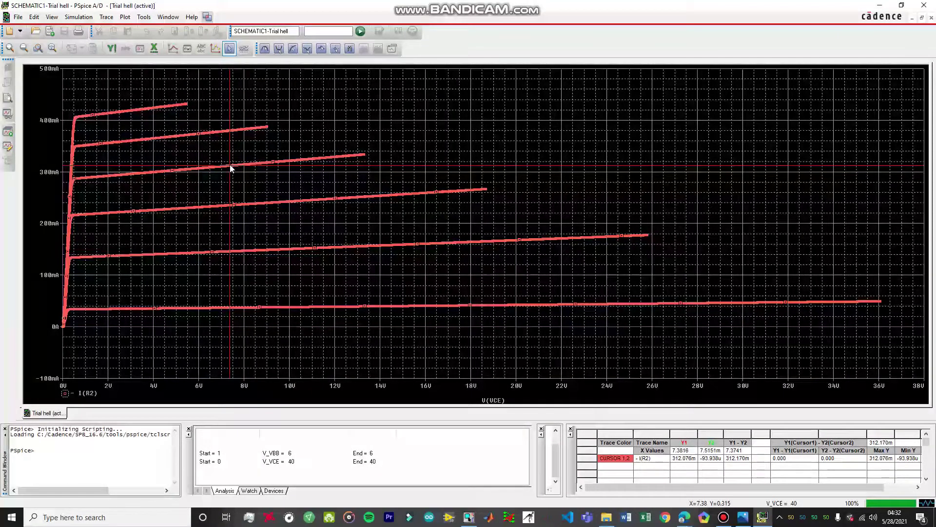
- Move the cursor to the second-lowest curve at about 8.39 V and examine its voltage and current in the cursor table
mouse_move(231, 213)
left_mouse_down()
mouse_move(261, 201)
mouse_move(253, 163)
mouse_move(247, 222)
mouse_move(246, 168)
mouse_move(240, 204)
mouse_move(253, 253)
left_mouse_up()
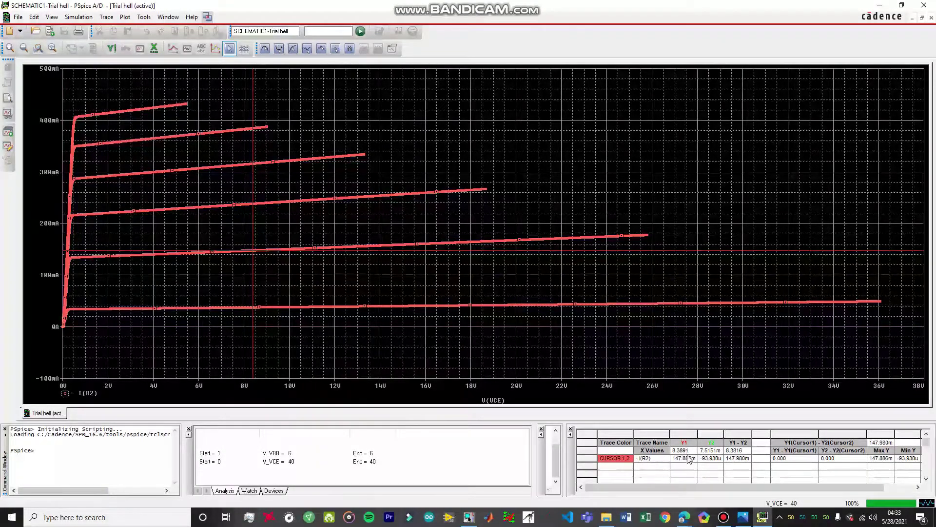
left_click(689, 459)
left_click(682, 451)
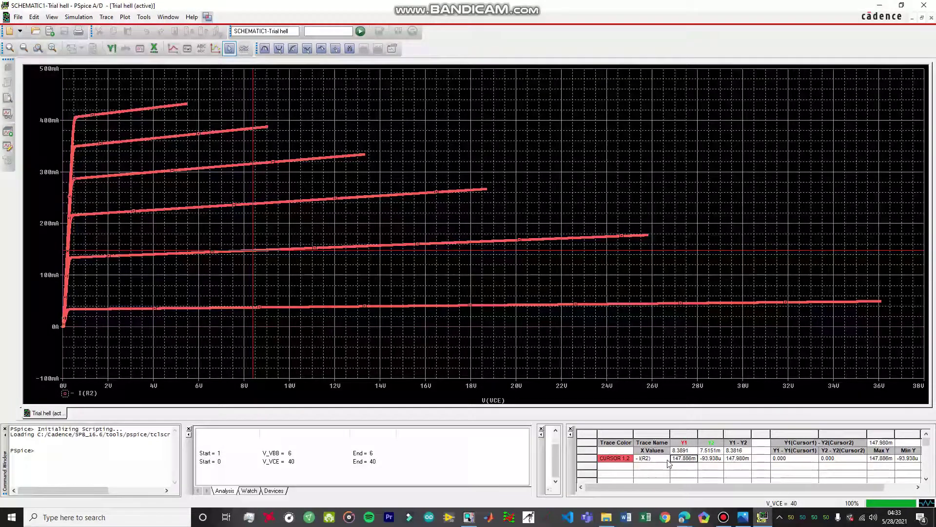
left_click(677, 460)
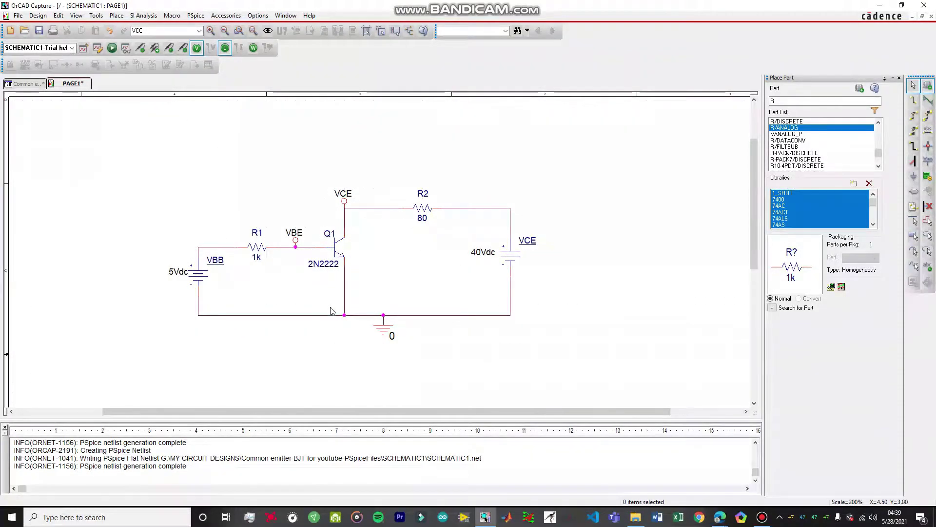
- Examine the transistor's base connection and the VBB and VCE supplies in the OrCAD Capture schematic
left_click(322, 249)
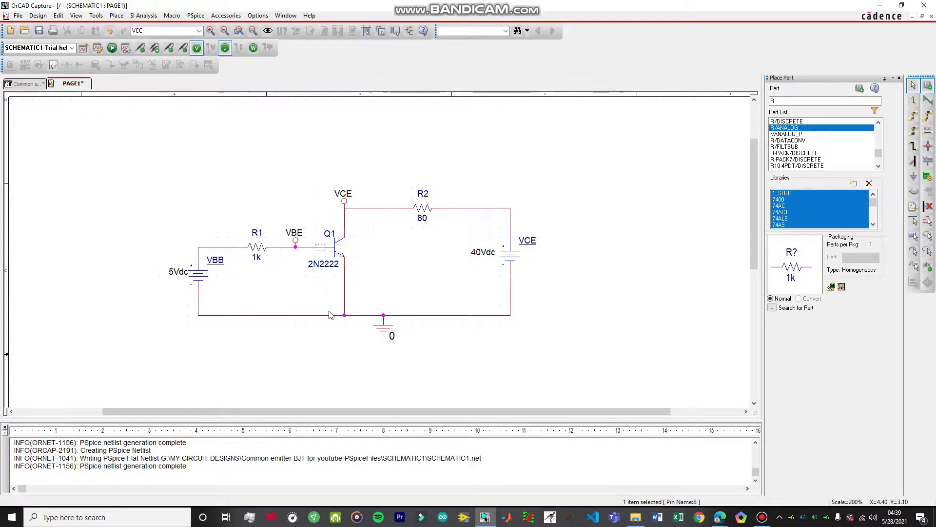
left_click(326, 342)
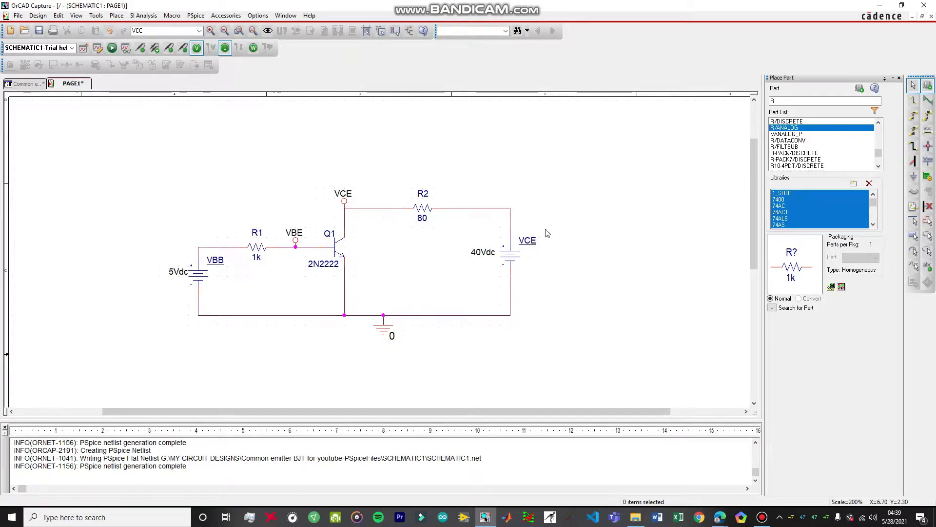
left_click_drag(465, 234, 569, 281)
left_click(439, 247)
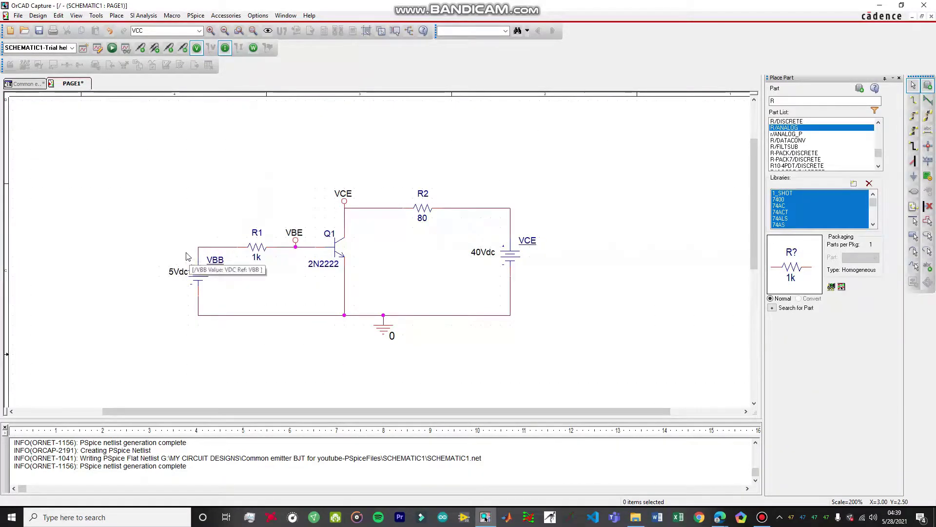
left_click_drag(149, 256, 222, 297)
left_click(475, 233)
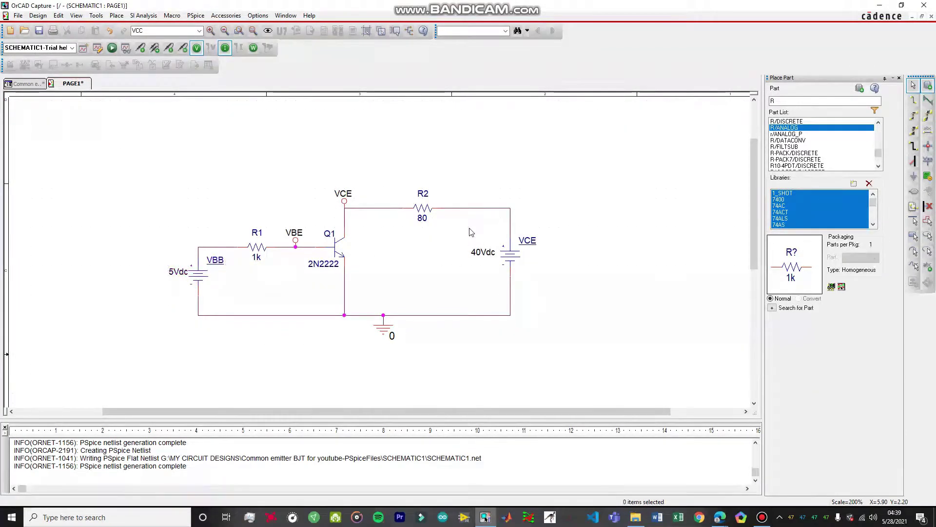
left_click_drag(462, 227, 579, 270)
left_click(580, 266)
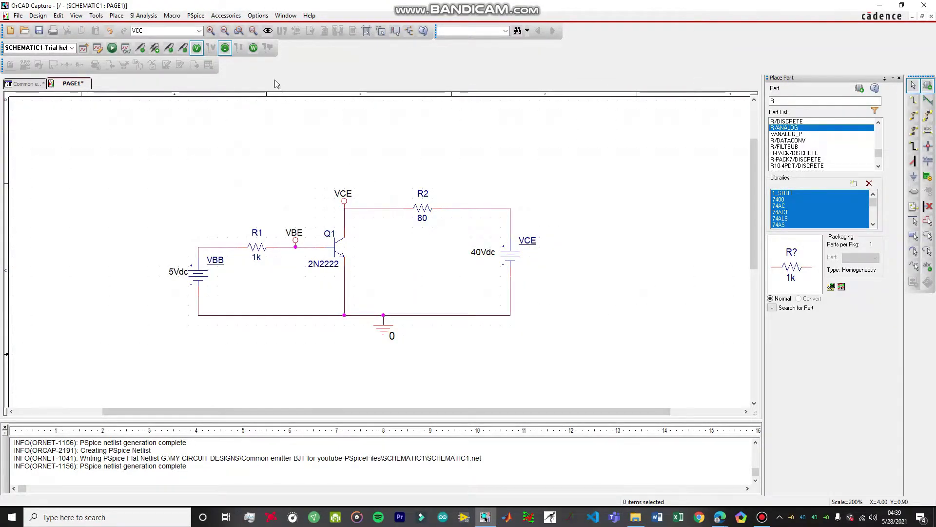
left_click(195, 15)
left_click(210, 38)
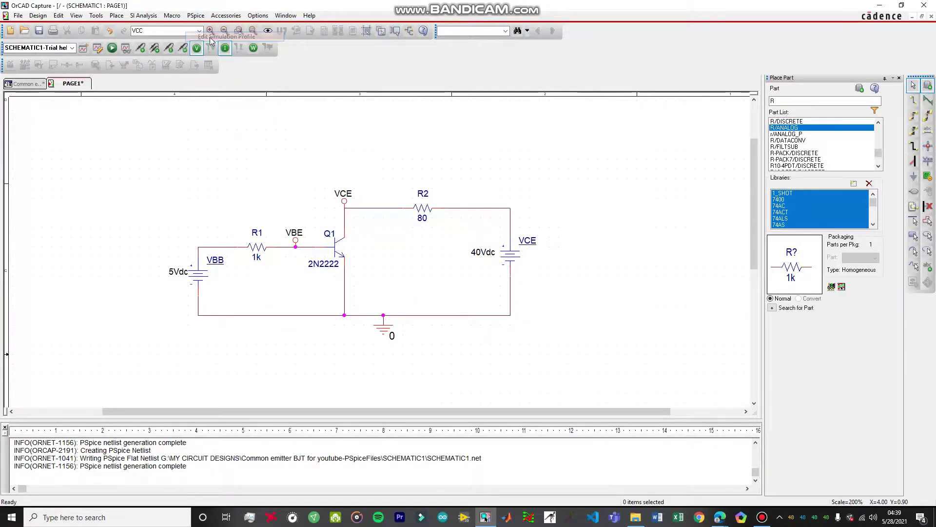
left_click(586, 163)
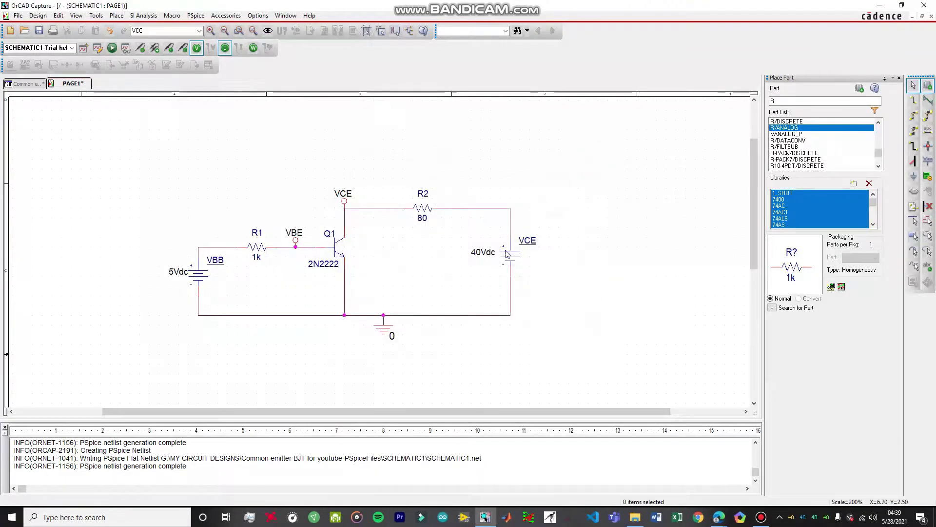
- Set the VCE supply's DC voltage to 20 V
double_click(483, 253)
left_click(412, 225)
key("BackSpace")
key("BackSpace")
type("20")
left_click(452, 310)
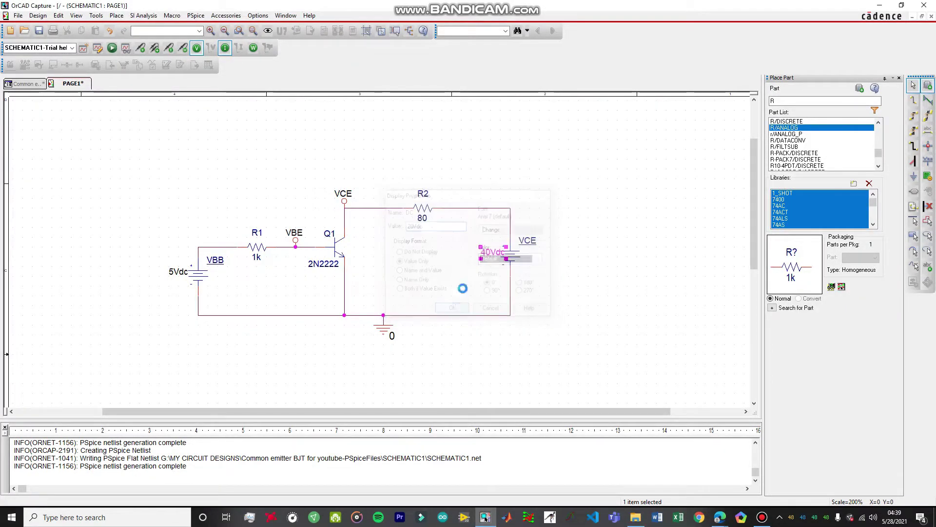
- Edit the simulation profile's primary DC sweep to vary voltage source VBB from 0 to 5 with a 0.001 increment
left_click(473, 246)
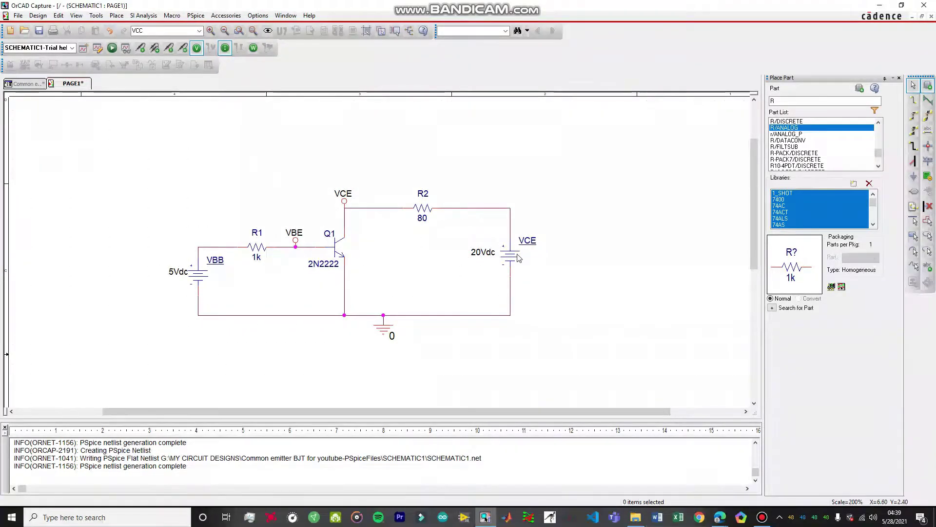
left_click(196, 15)
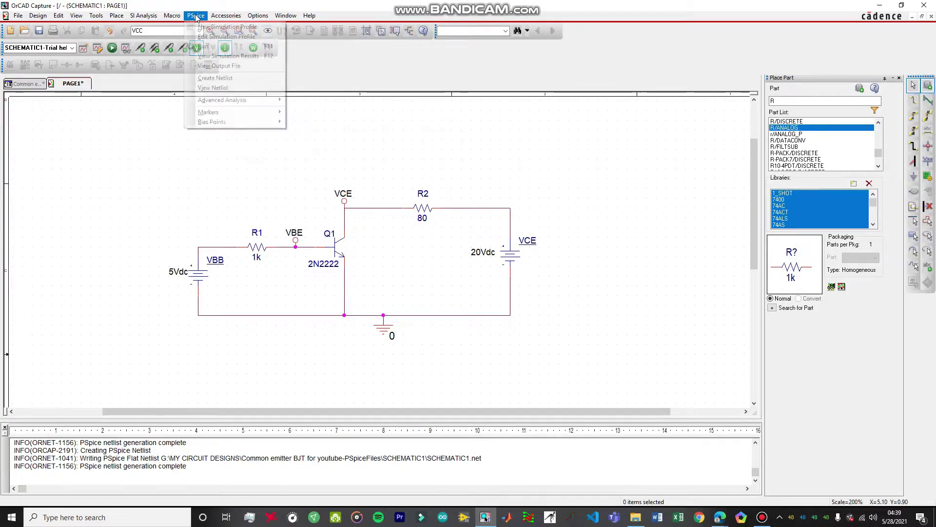
left_click(196, 16)
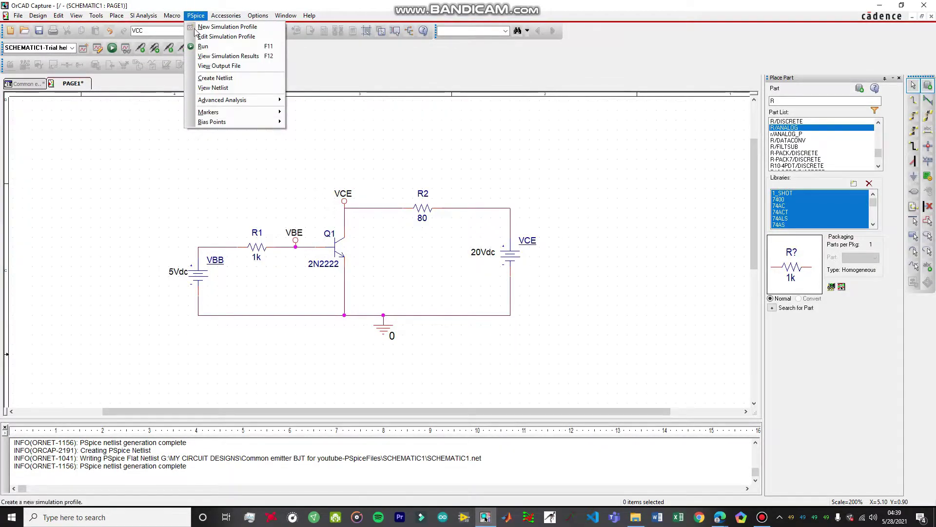
left_click(226, 37)
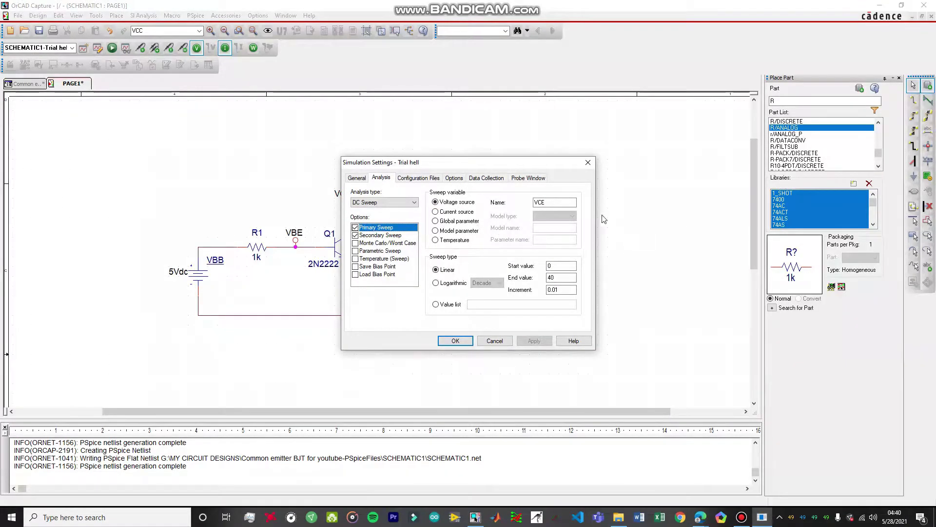
key("BackSpace")
key("BackSpace")
type("BB")
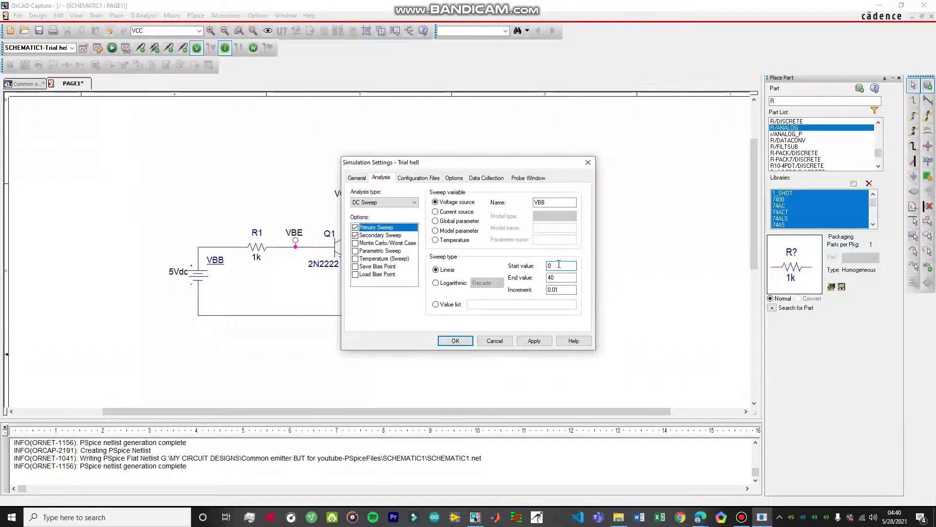
left_click(562, 277)
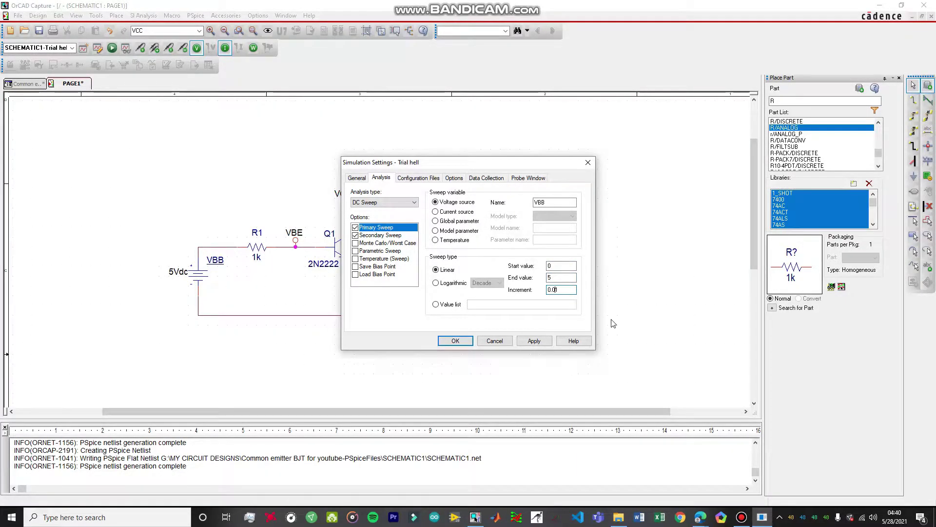
left_click(552, 289)
type("01")
left_click(550, 278)
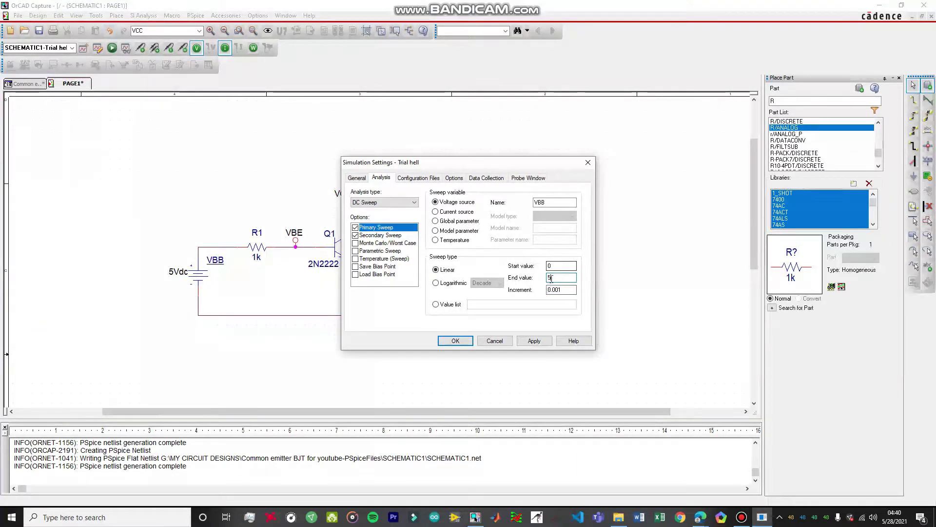
key("Tab")
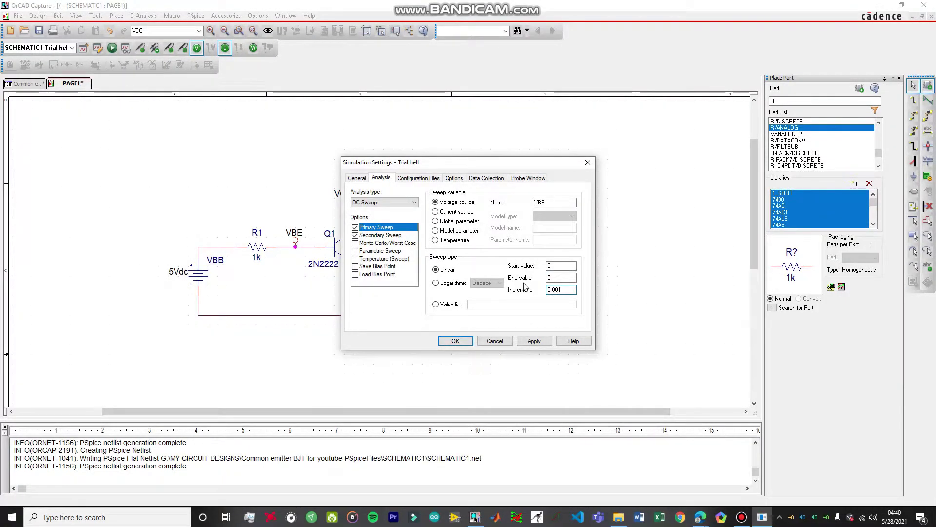
- Set the secondary sweep to voltage source VCE from 0 to 20 with an increment of 5 and apply the simulation settings
left_click(380, 235)
left_click(547, 202)
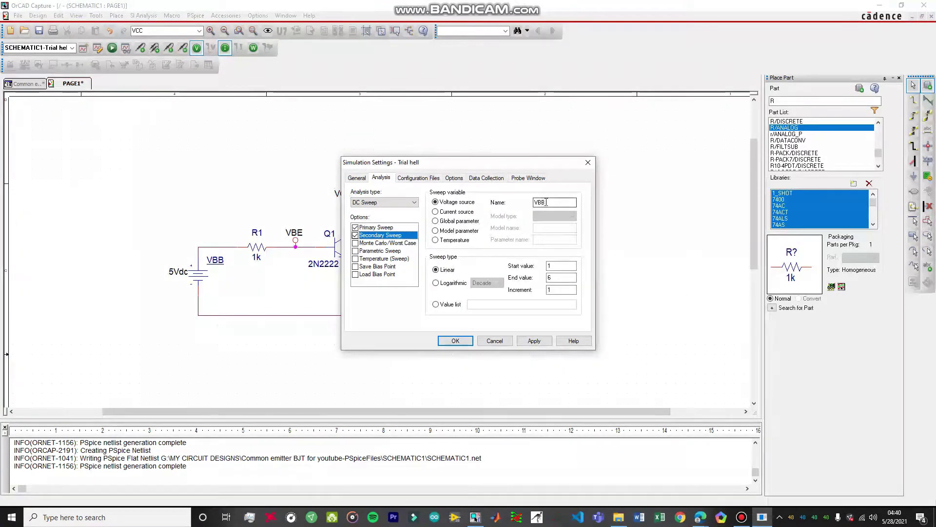
type("CE")
left_click_drag(533, 165, 310, 170)
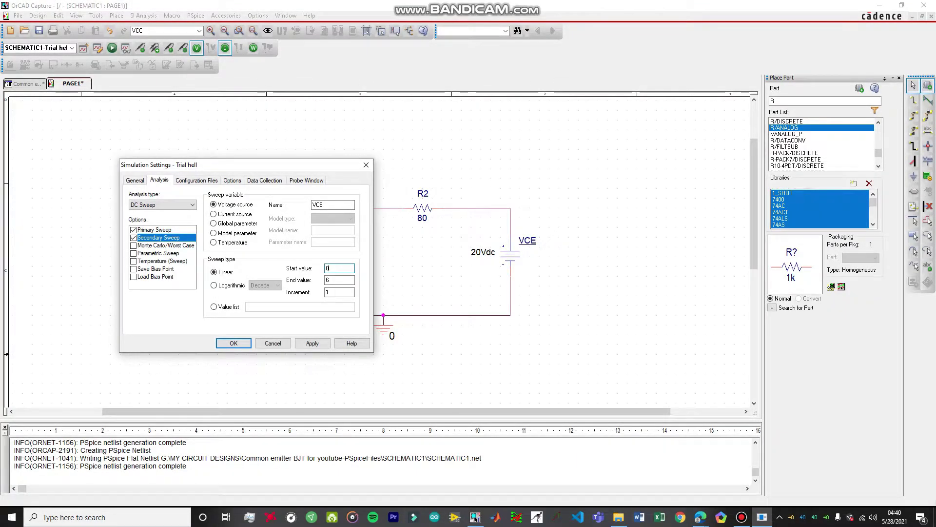
left_click(329, 277)
type("20")
type("5")
left_click(168, 232)
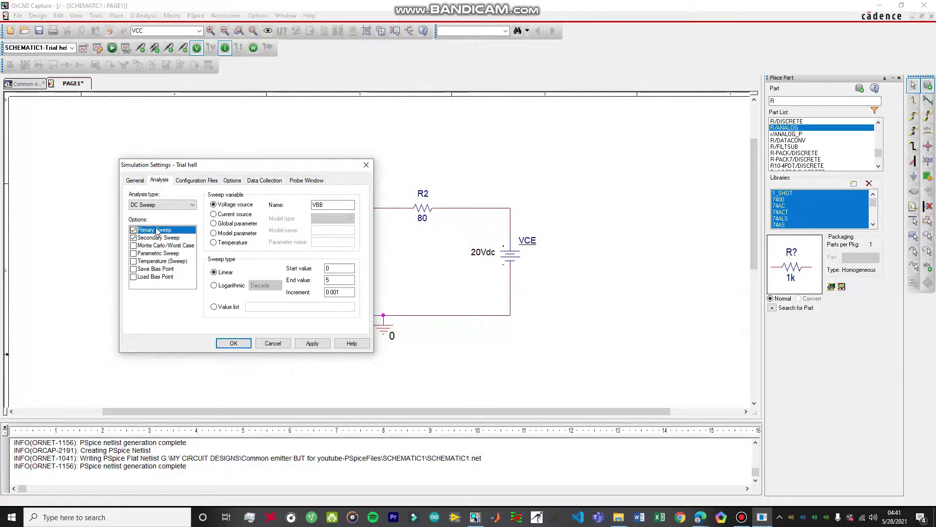
left_click(154, 239)
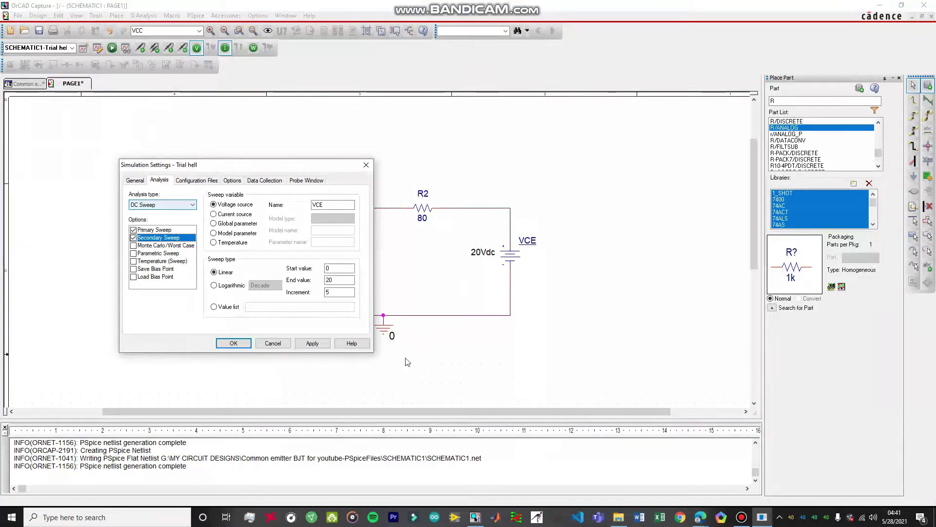
left_click(313, 344)
left_click(248, 345)
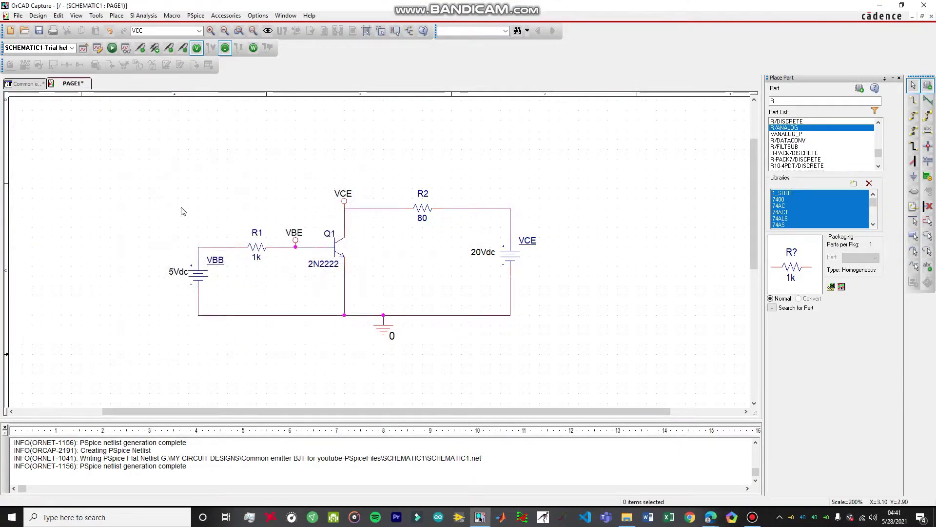
- Run the simulation and set the PSpice plot's X-axis variable to V(VBE), filtering the variables to voltages only
left_click(112, 48)
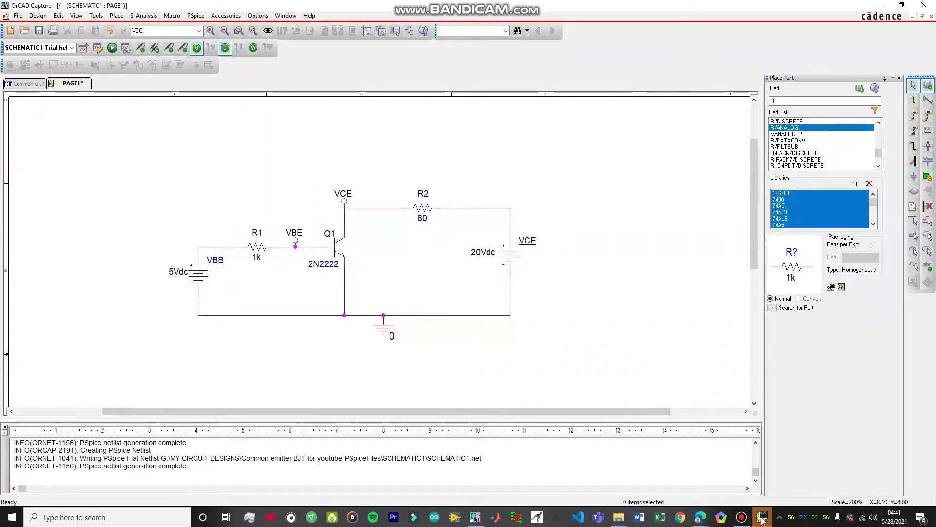
left_click(762, 518)
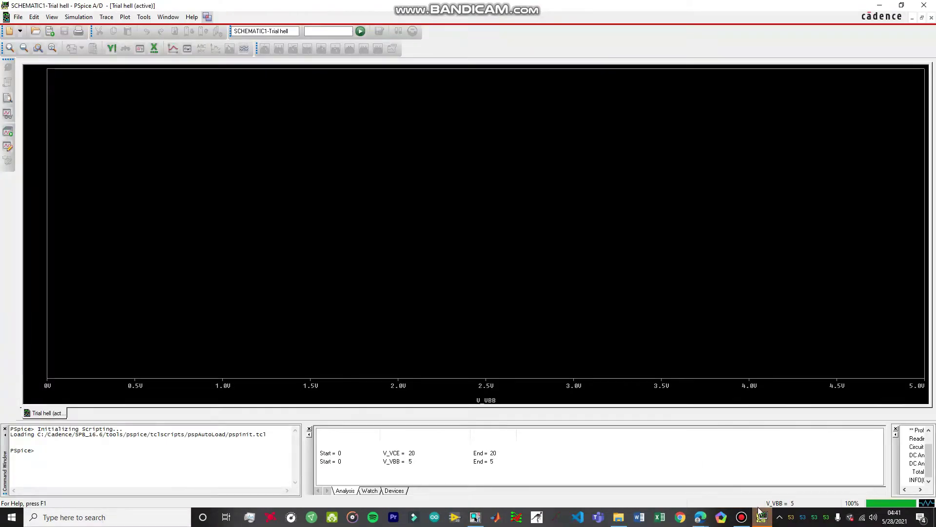
left_click(125, 17)
left_click(135, 28)
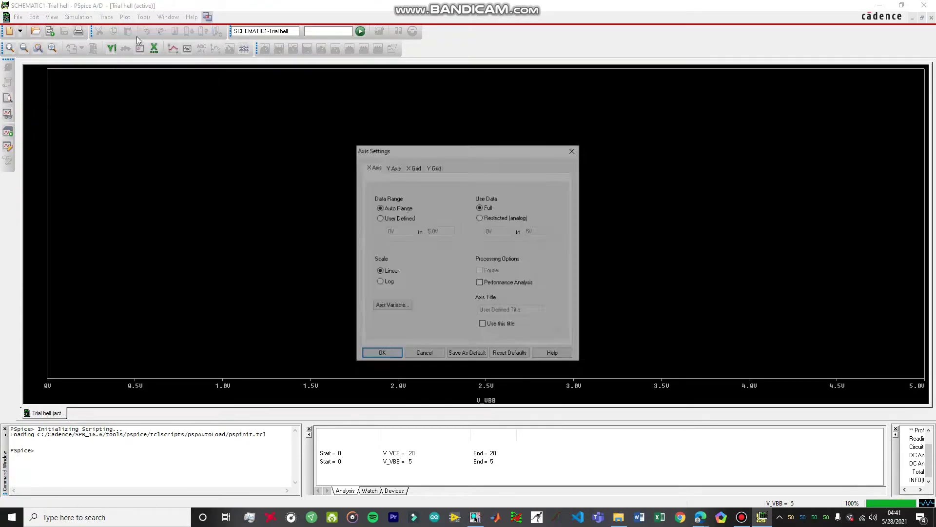
left_click(400, 304)
left_click(461, 263)
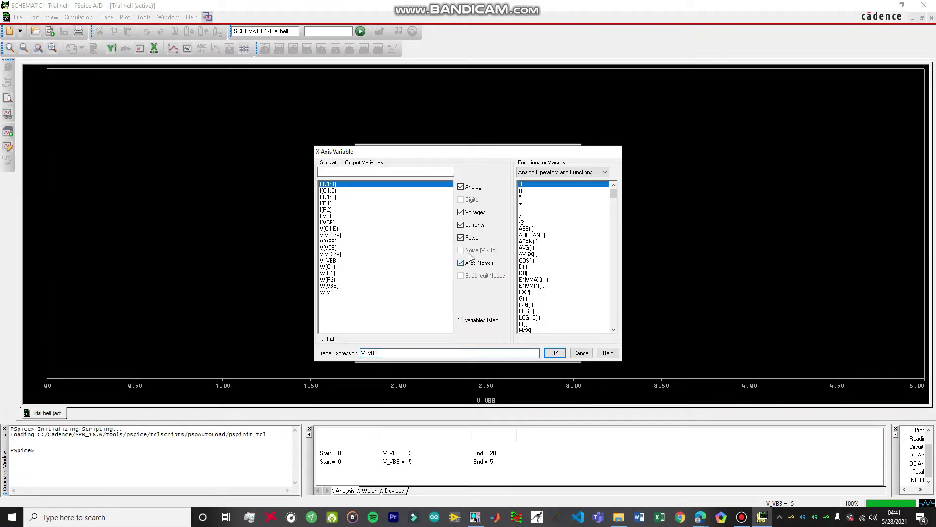
left_click(468, 238)
left_click(472, 226)
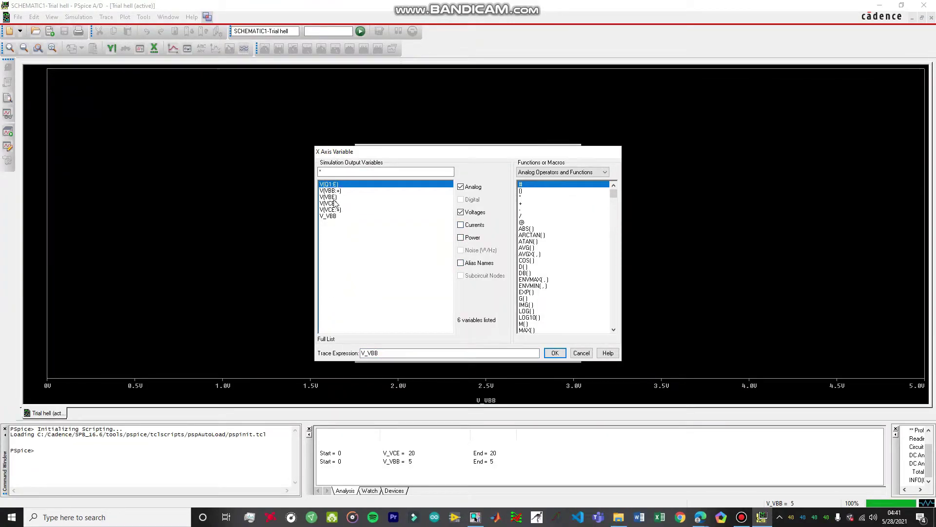
left_click(322, 198)
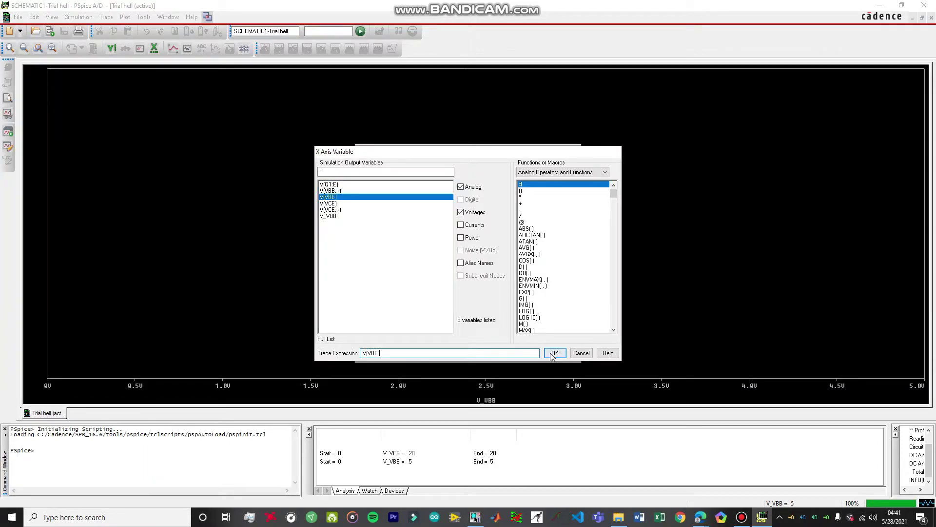
key("Return")
left_click(382, 355)
- Add the base resistor current I(R1) as a trace, limiting the variable list to currents and checking the resistor name in the schematic
left_click(106, 17)
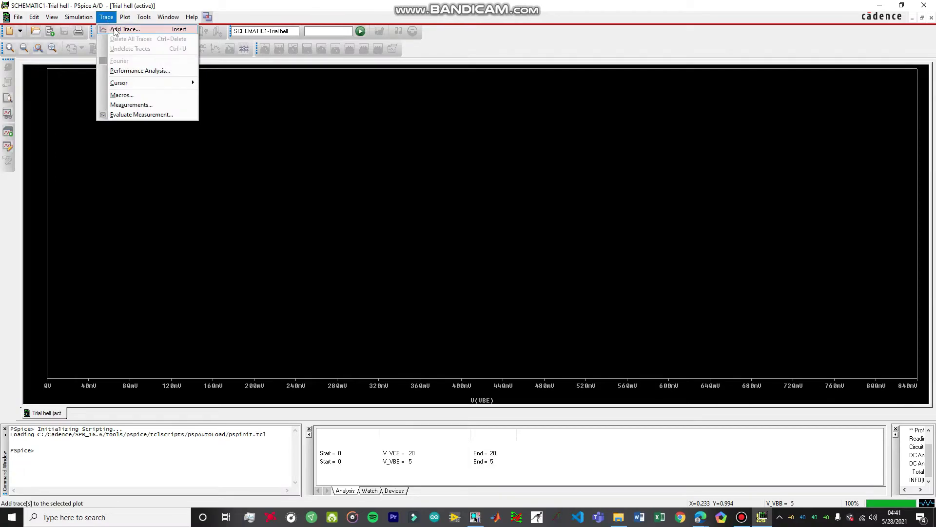
left_click(117, 31)
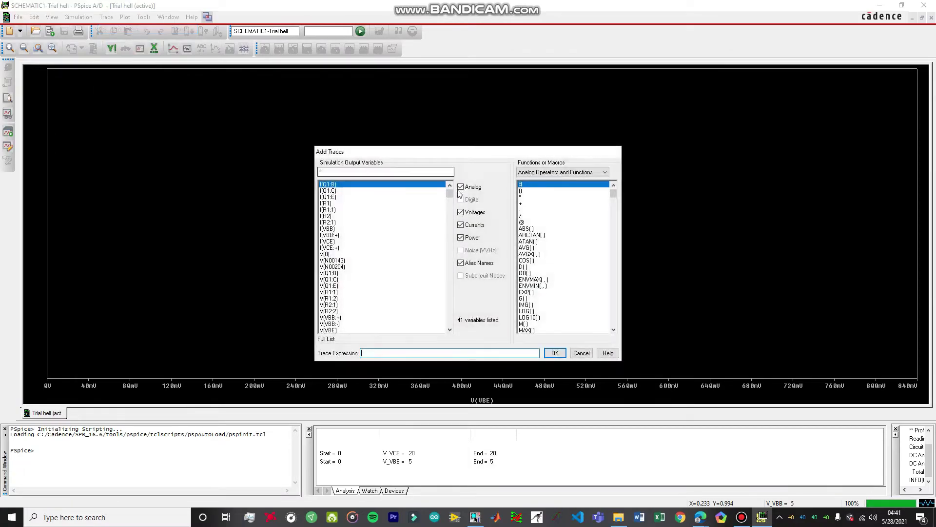
left_click(466, 263)
left_click(471, 238)
left_click(473, 213)
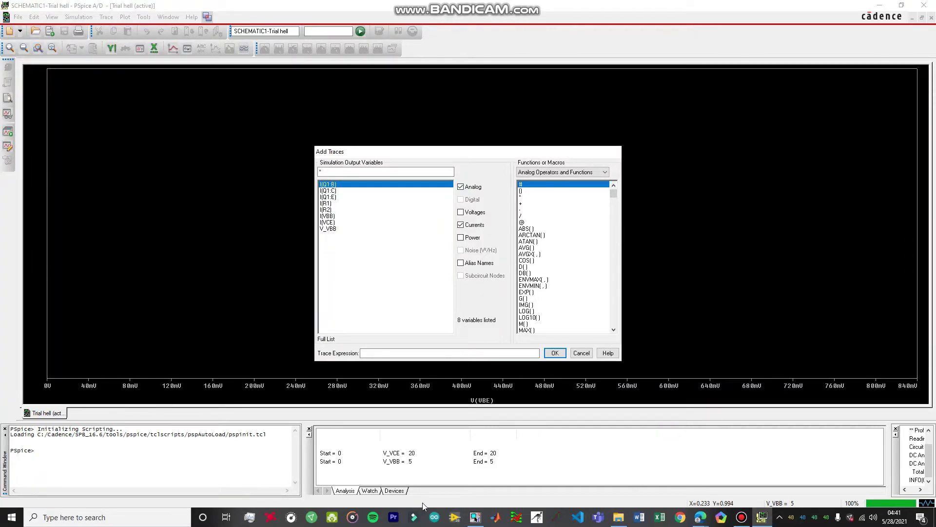
left_click(474, 518)
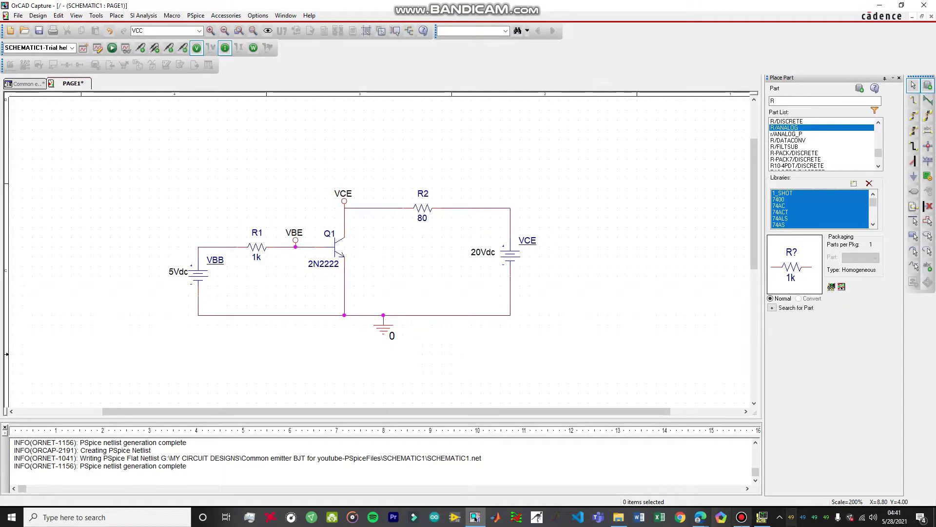
left_click(763, 519)
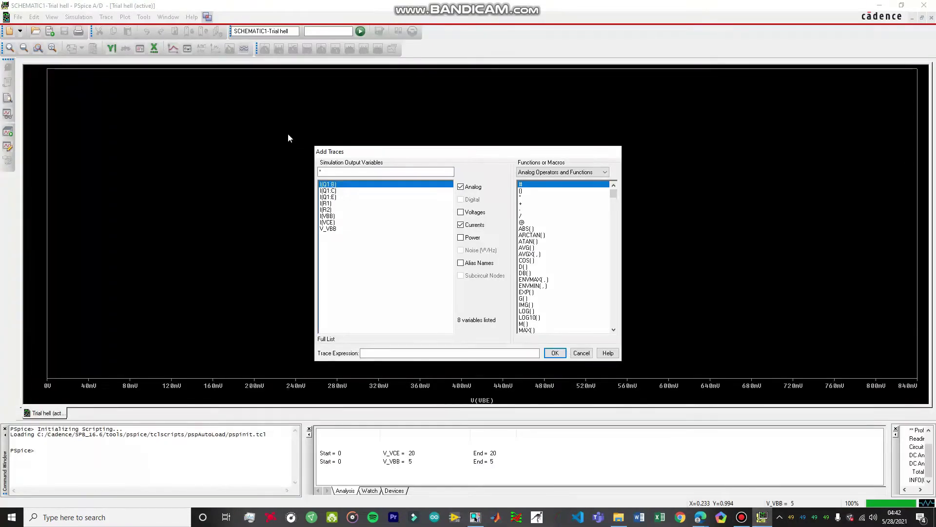
left_click(331, 204)
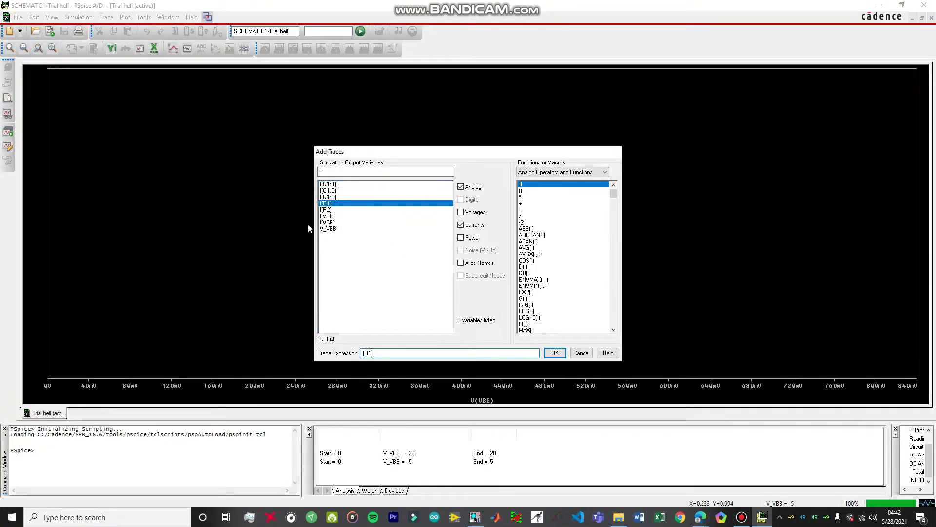
left_click(555, 353)
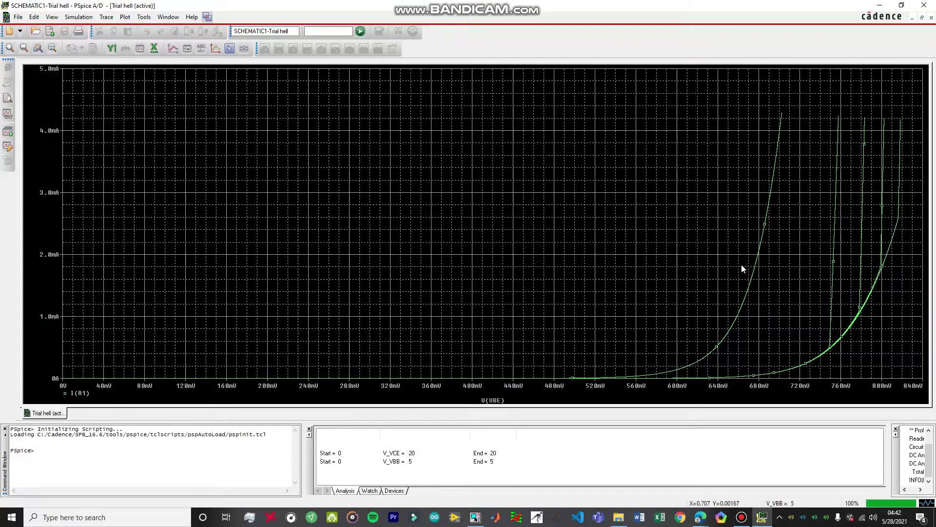
- Change the I(R1) trace's properties to a thicker line width and red color
right_click(758, 260)
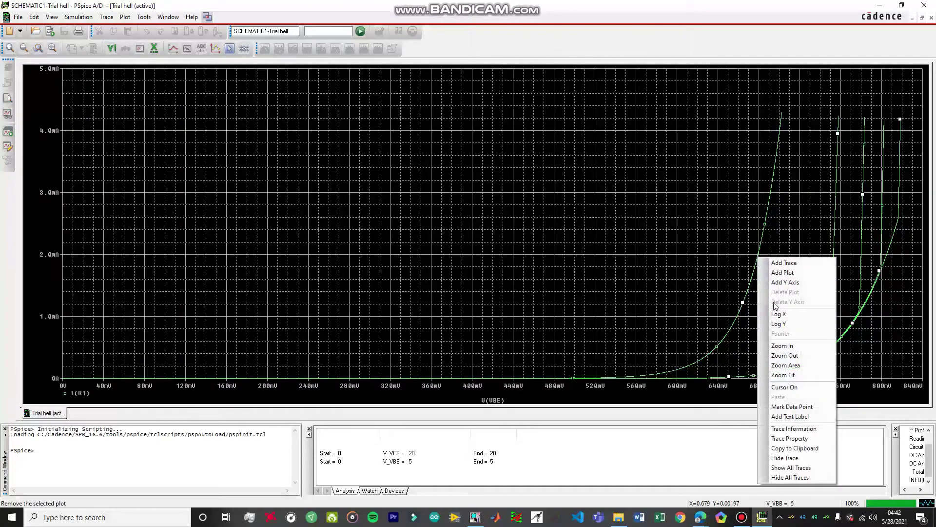
left_click(802, 438)
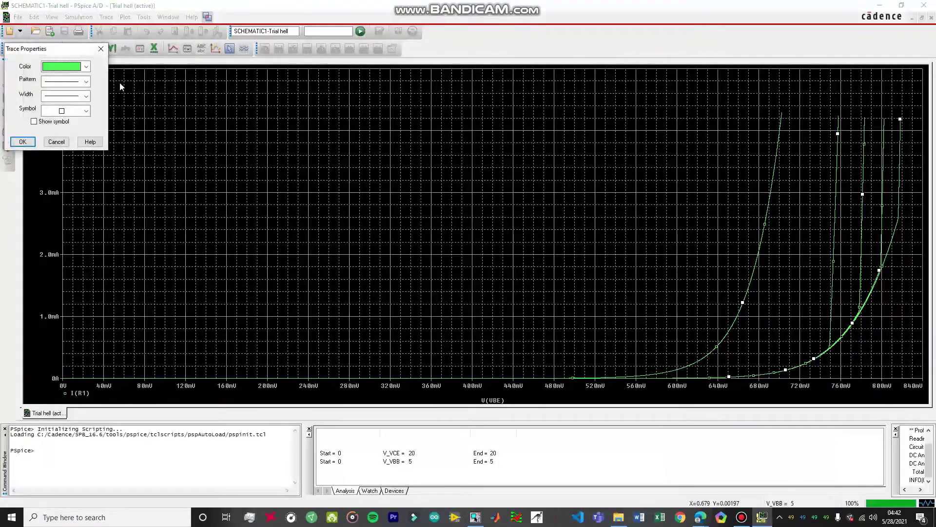
left_click(87, 82)
left_click(80, 87)
left_click(87, 96)
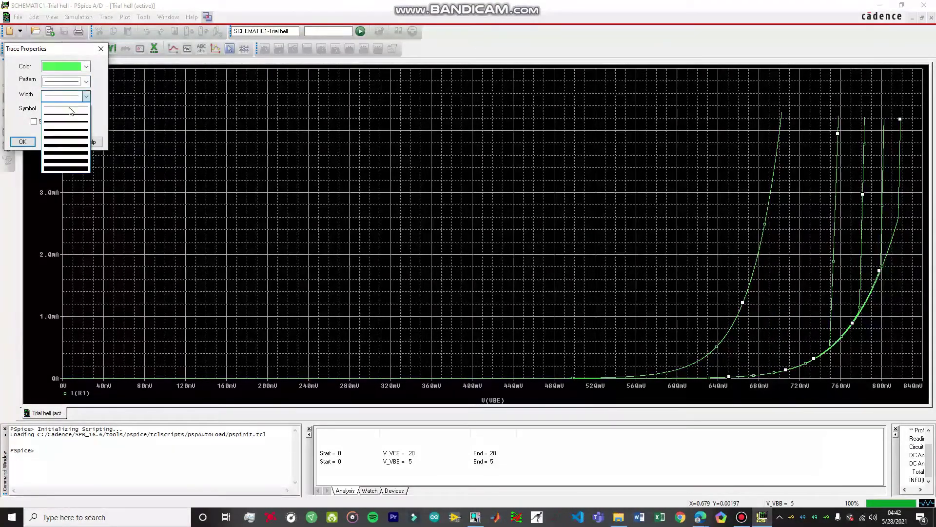
left_click(67, 139)
left_click(86, 66)
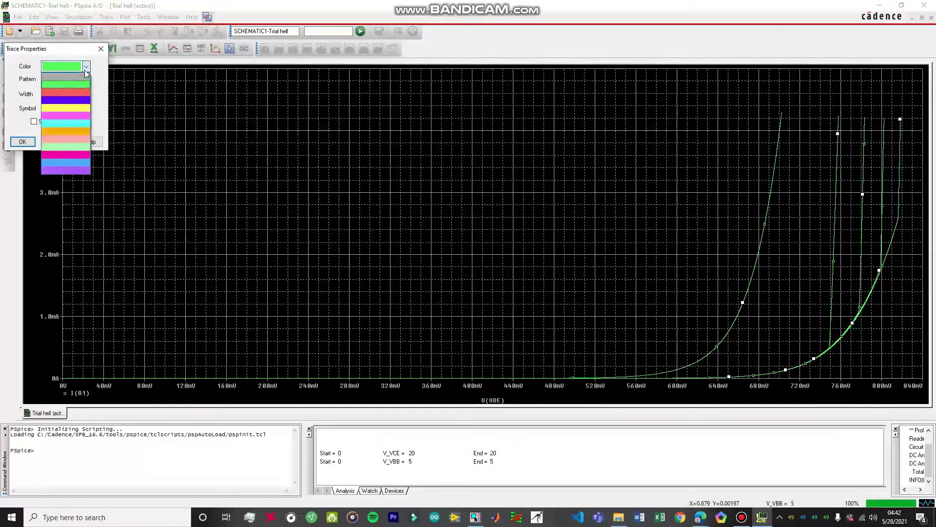
left_click(64, 92)
left_click(22, 142)
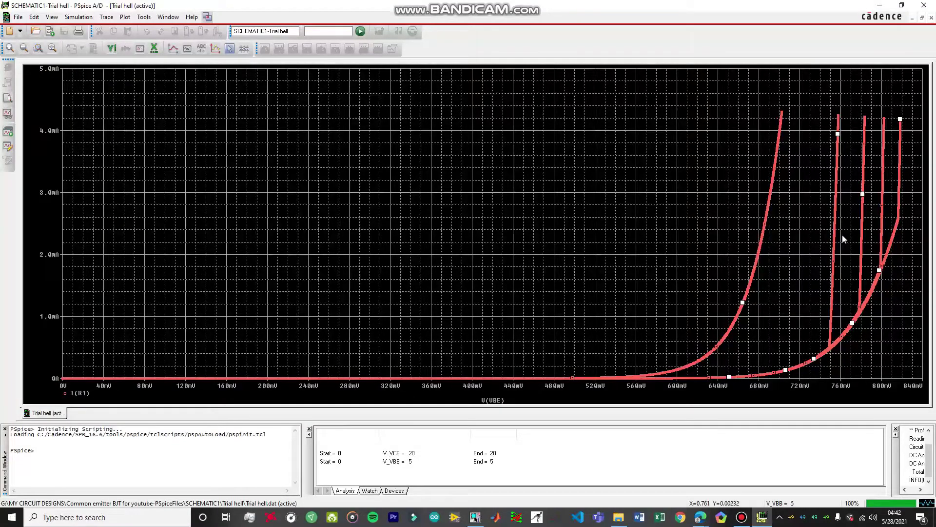
left_click(821, 241)
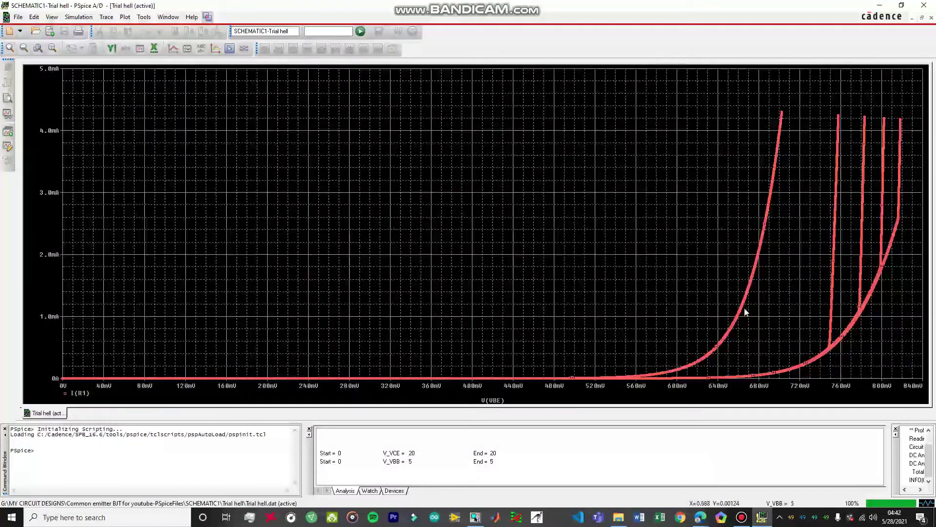
- Examine the I(R1) versus V(VBE) input curves and their bend points, comparing them with the supplies in the OrCAD Capture schematic
left_click(747, 290)
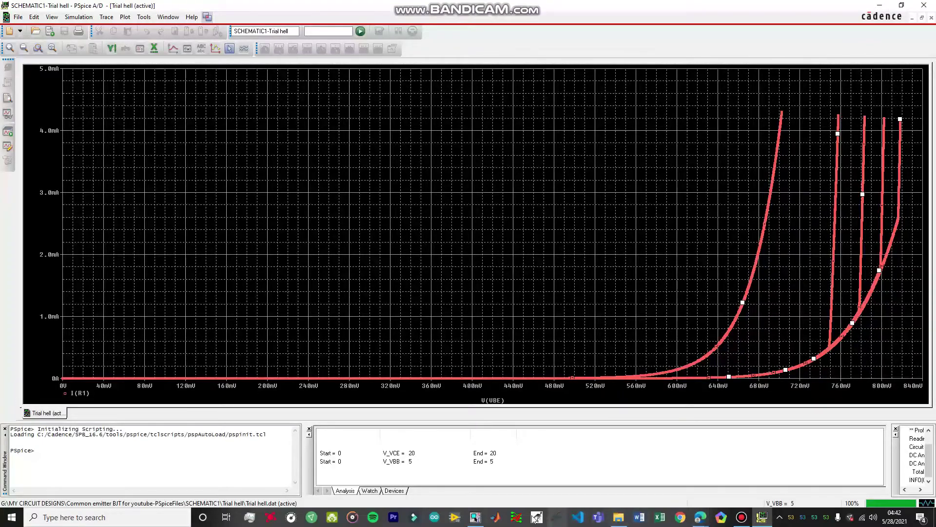
left_click(476, 517)
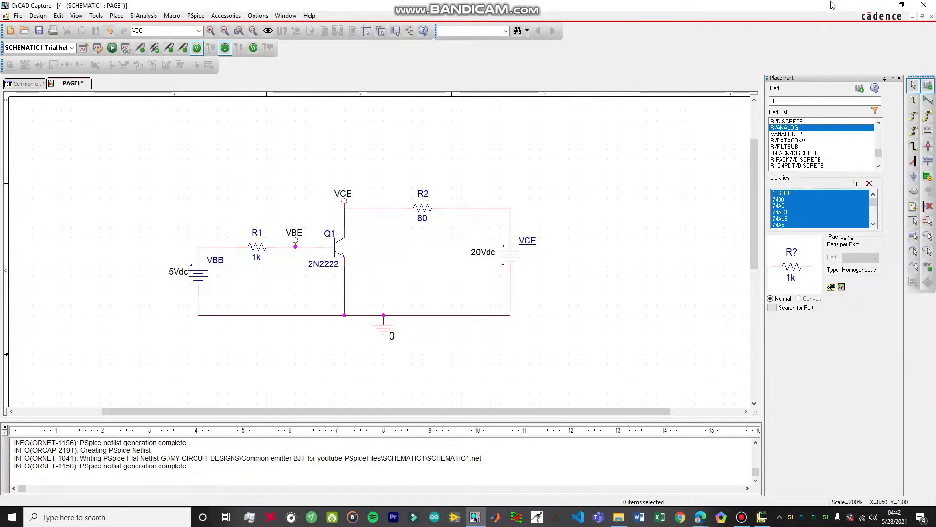
left_click(879, 5)
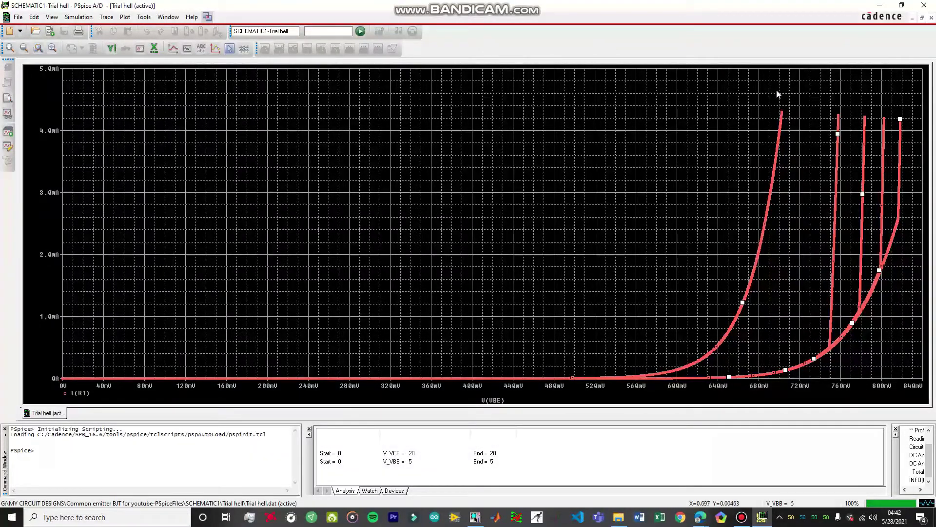
left_click(767, 104)
left_click_drag(821, 341, 834, 355)
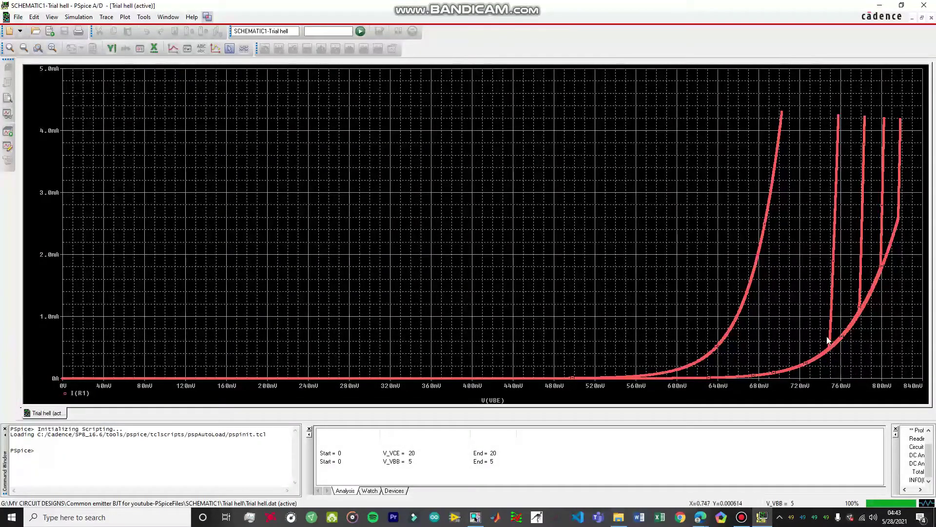
left_click(858, 308)
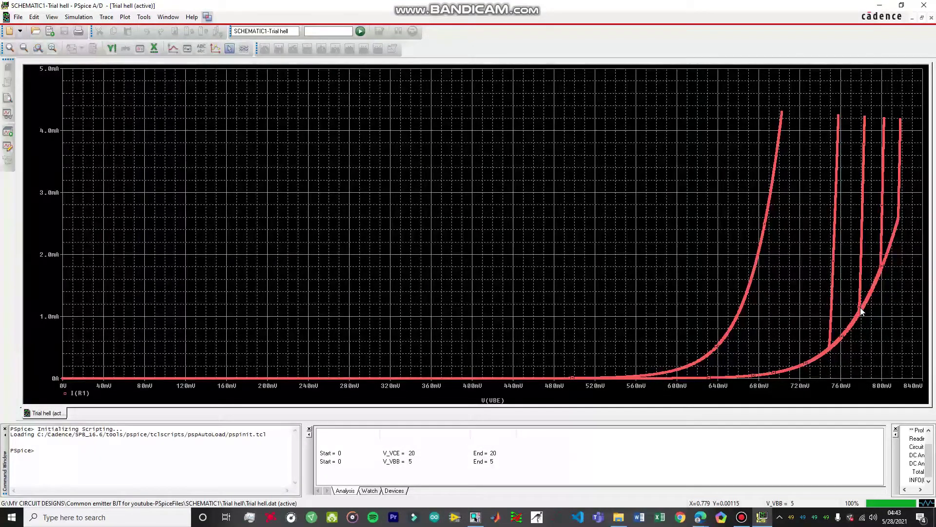
left_click(854, 308)
left_click_drag(853, 302, 872, 318)
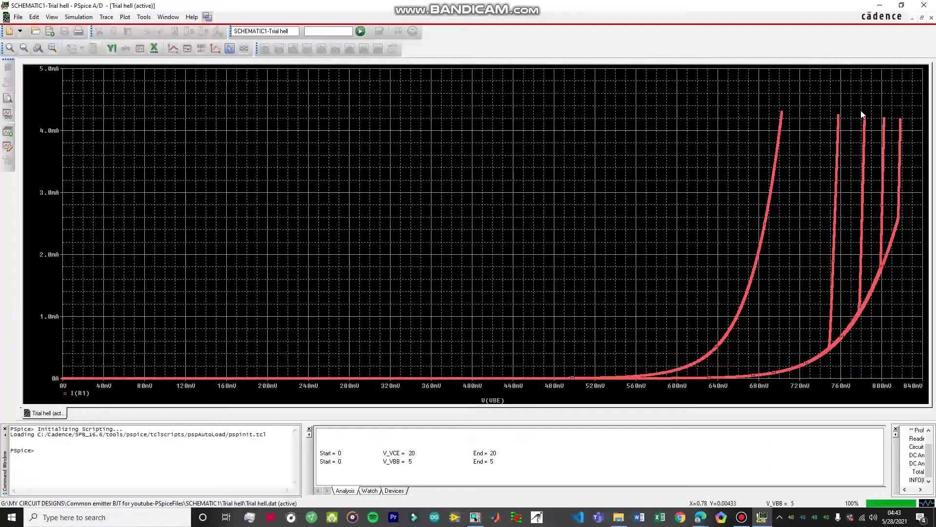
left_click(864, 312)
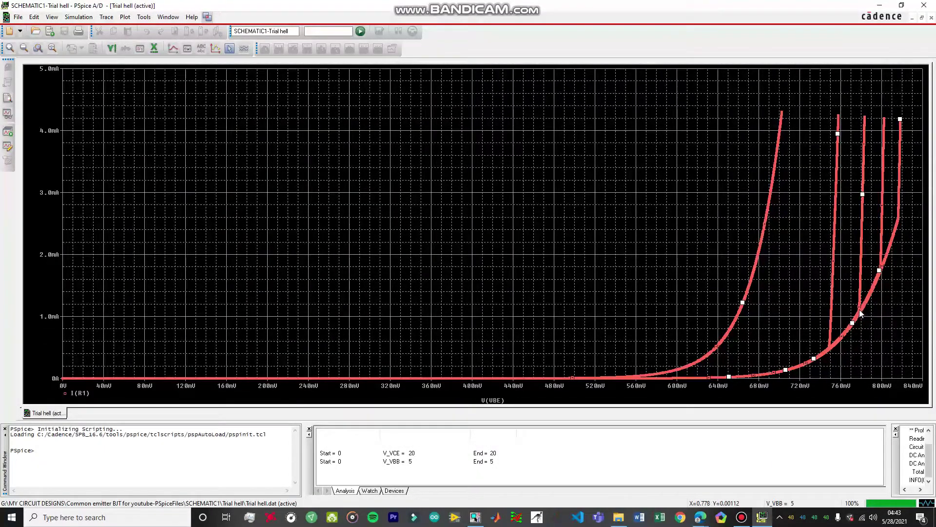
left_click(885, 315)
left_click(900, 121)
left_click(475, 516)
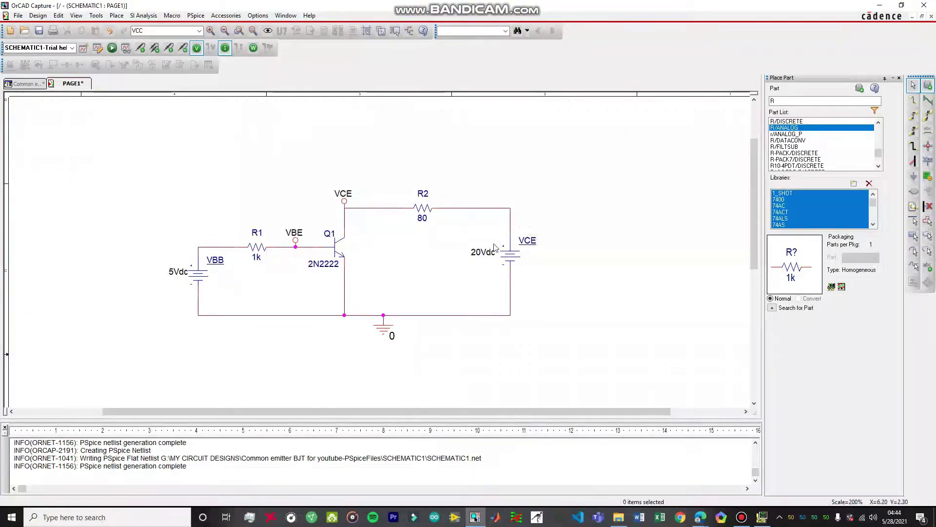